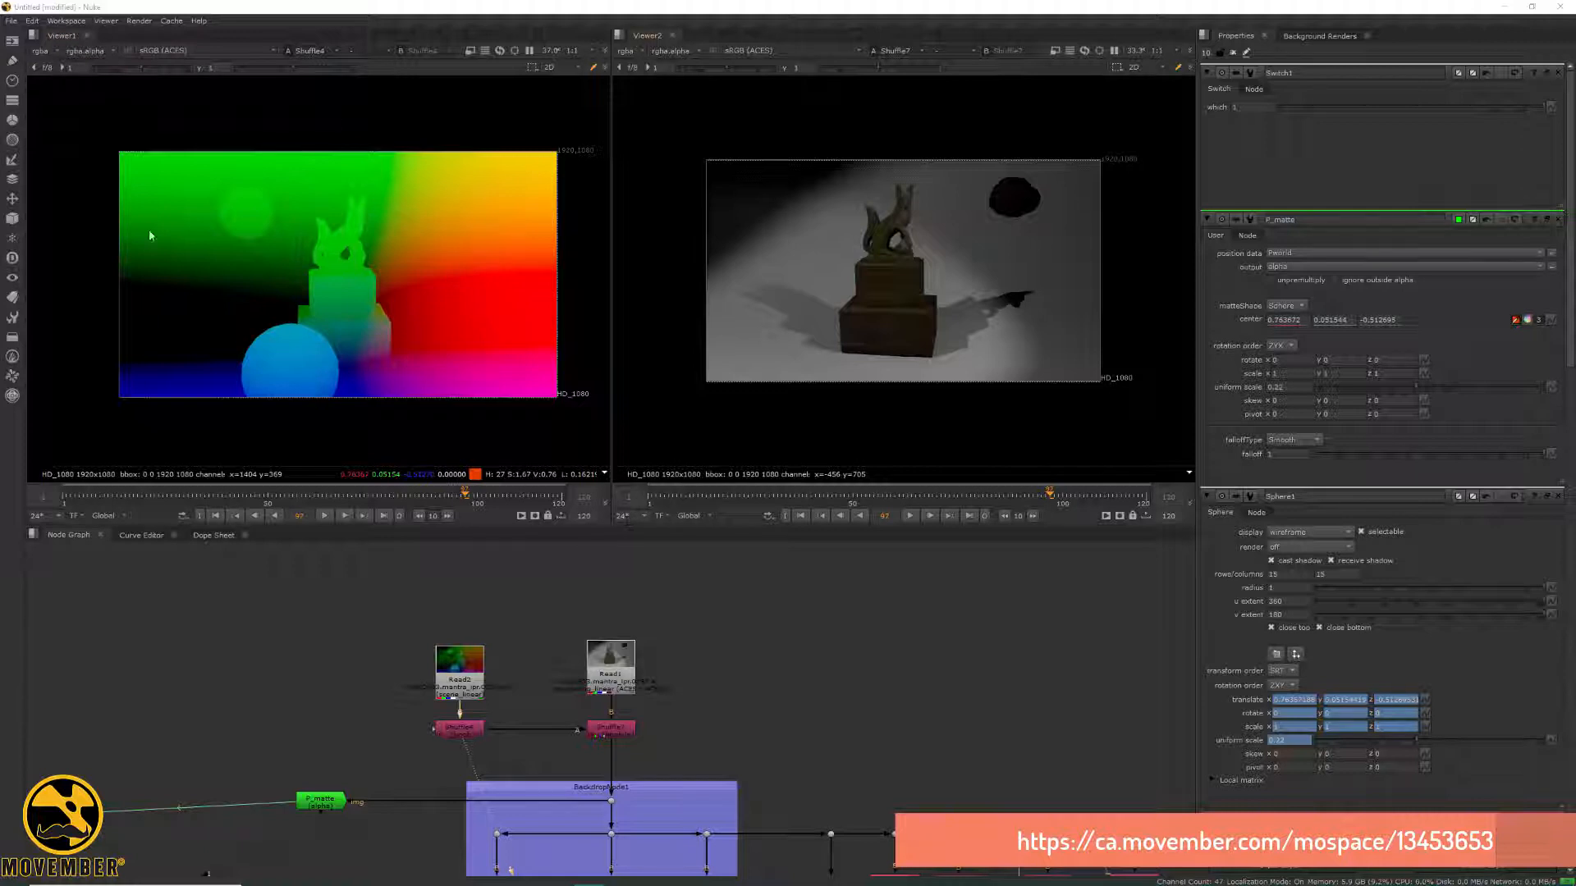
Switch to the browser to review the Nukepedia pages for P_Matte, PN_Matte, aPMatte and k_pMatte, then return to Nuke
{"action": "left_click", "coordinate": [373, 279]}
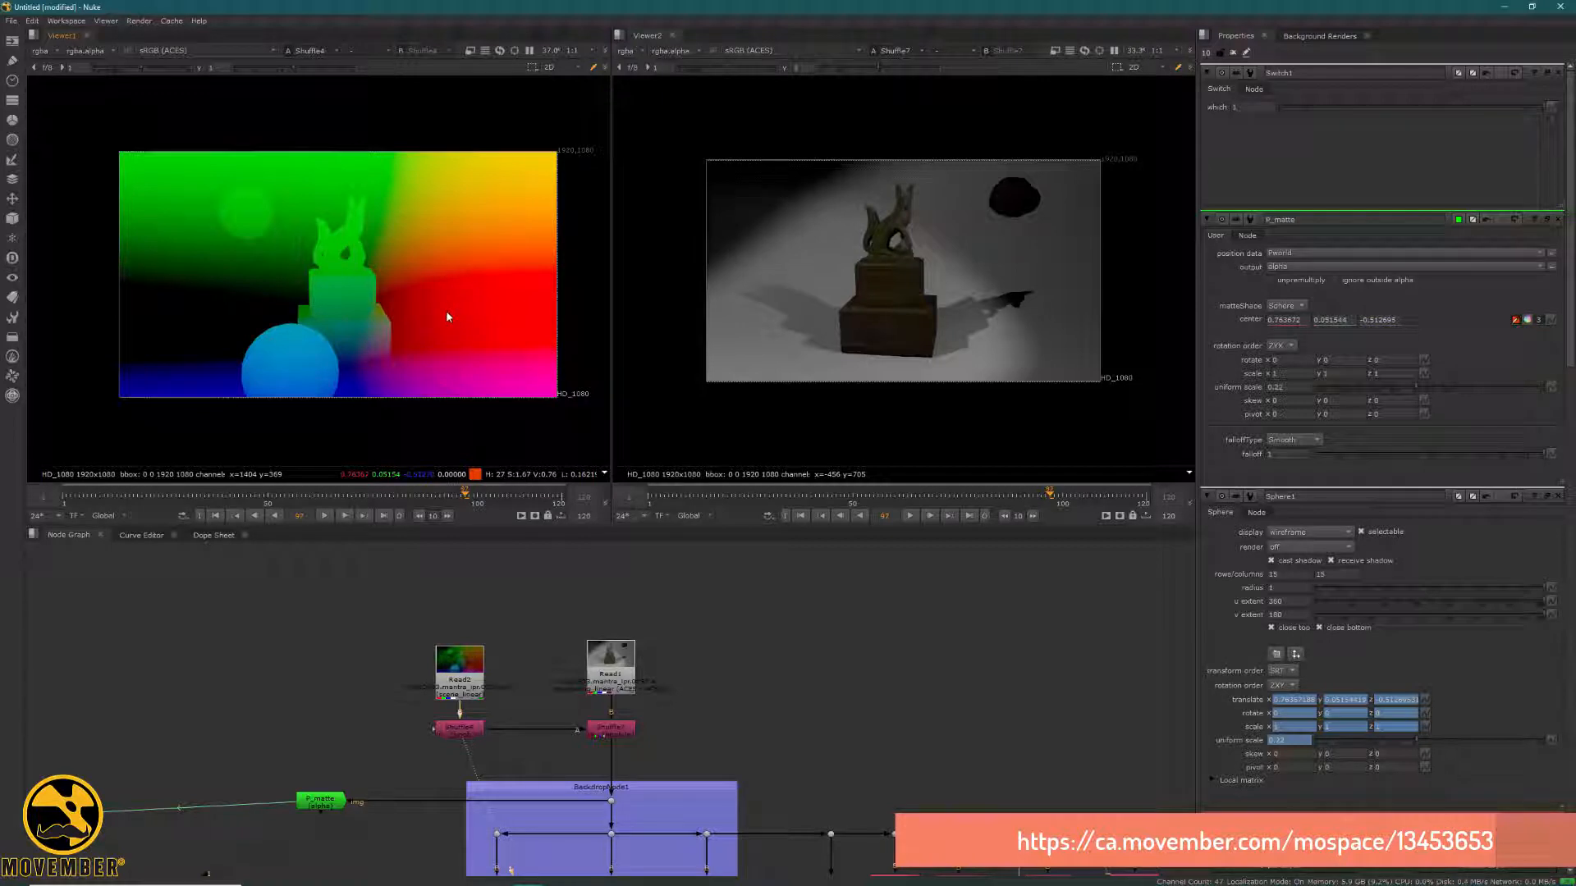
{"action": "mouse_move", "coordinate": [439, 880]}
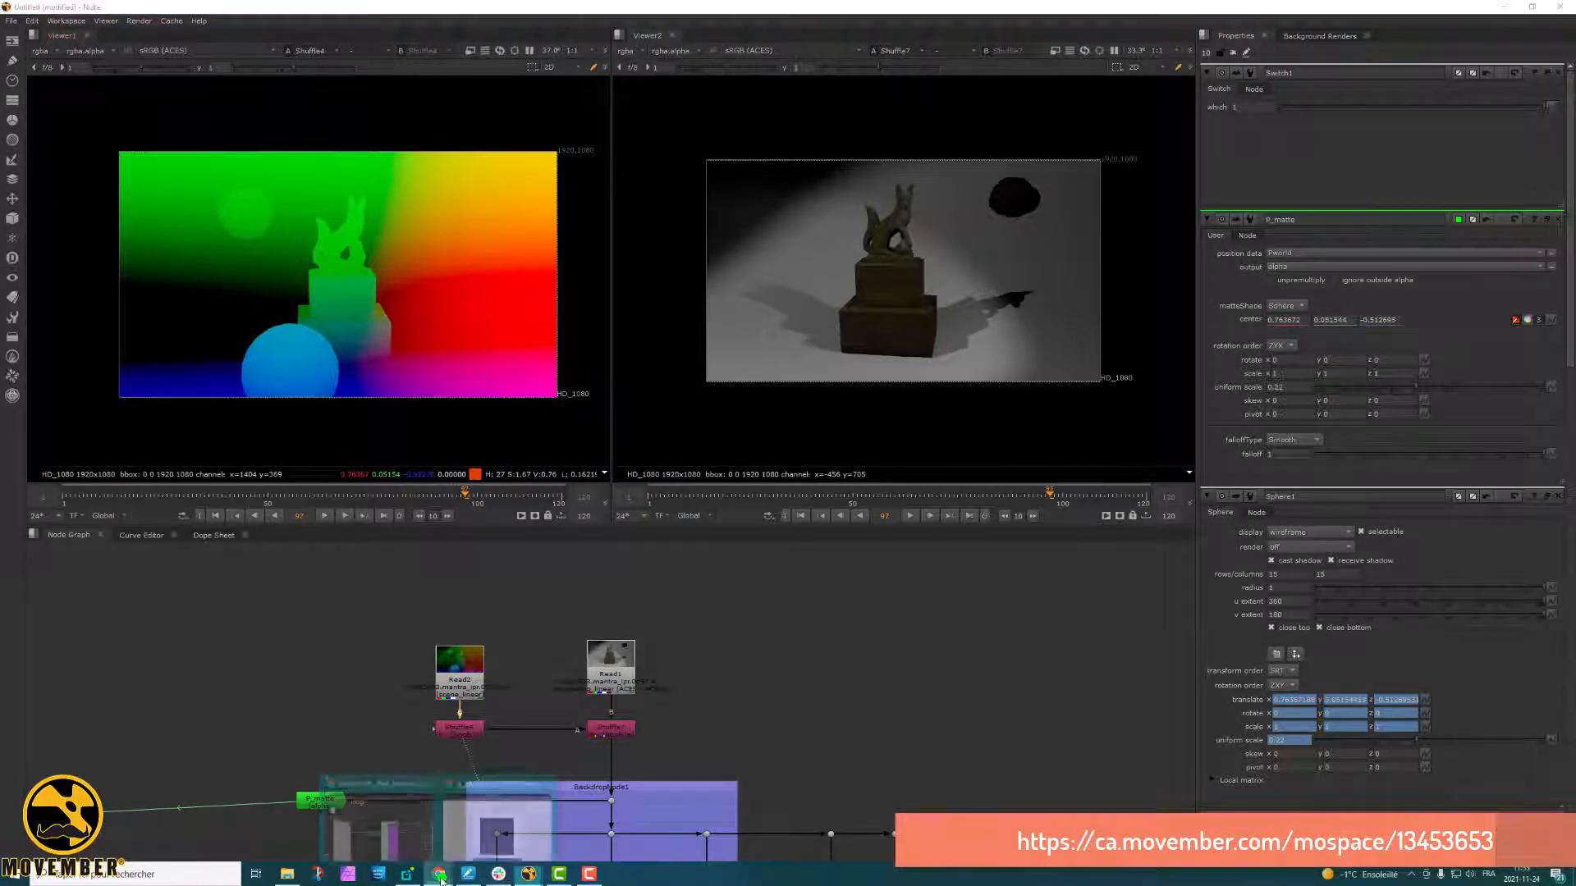
{"action": "left_click", "coordinate": [488, 829]}
{"action": "left_click", "coordinate": [226, 76]}
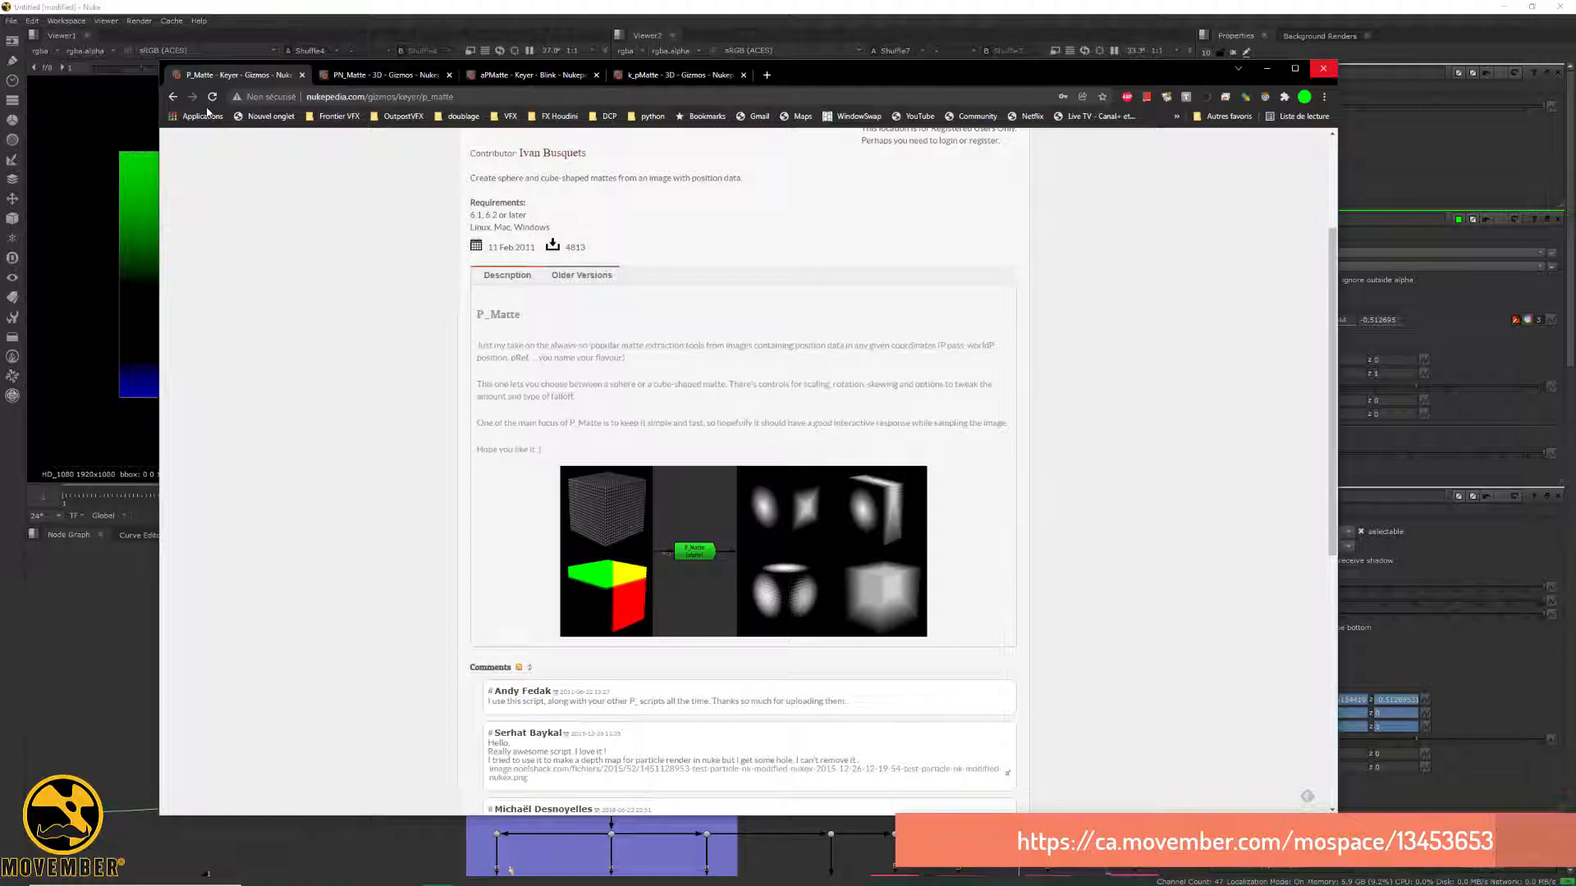
{"action": "left_click", "coordinate": [374, 74]}
{"action": "left_click", "coordinate": [574, 76]}
{"action": "left_click", "coordinate": [687, 75]}
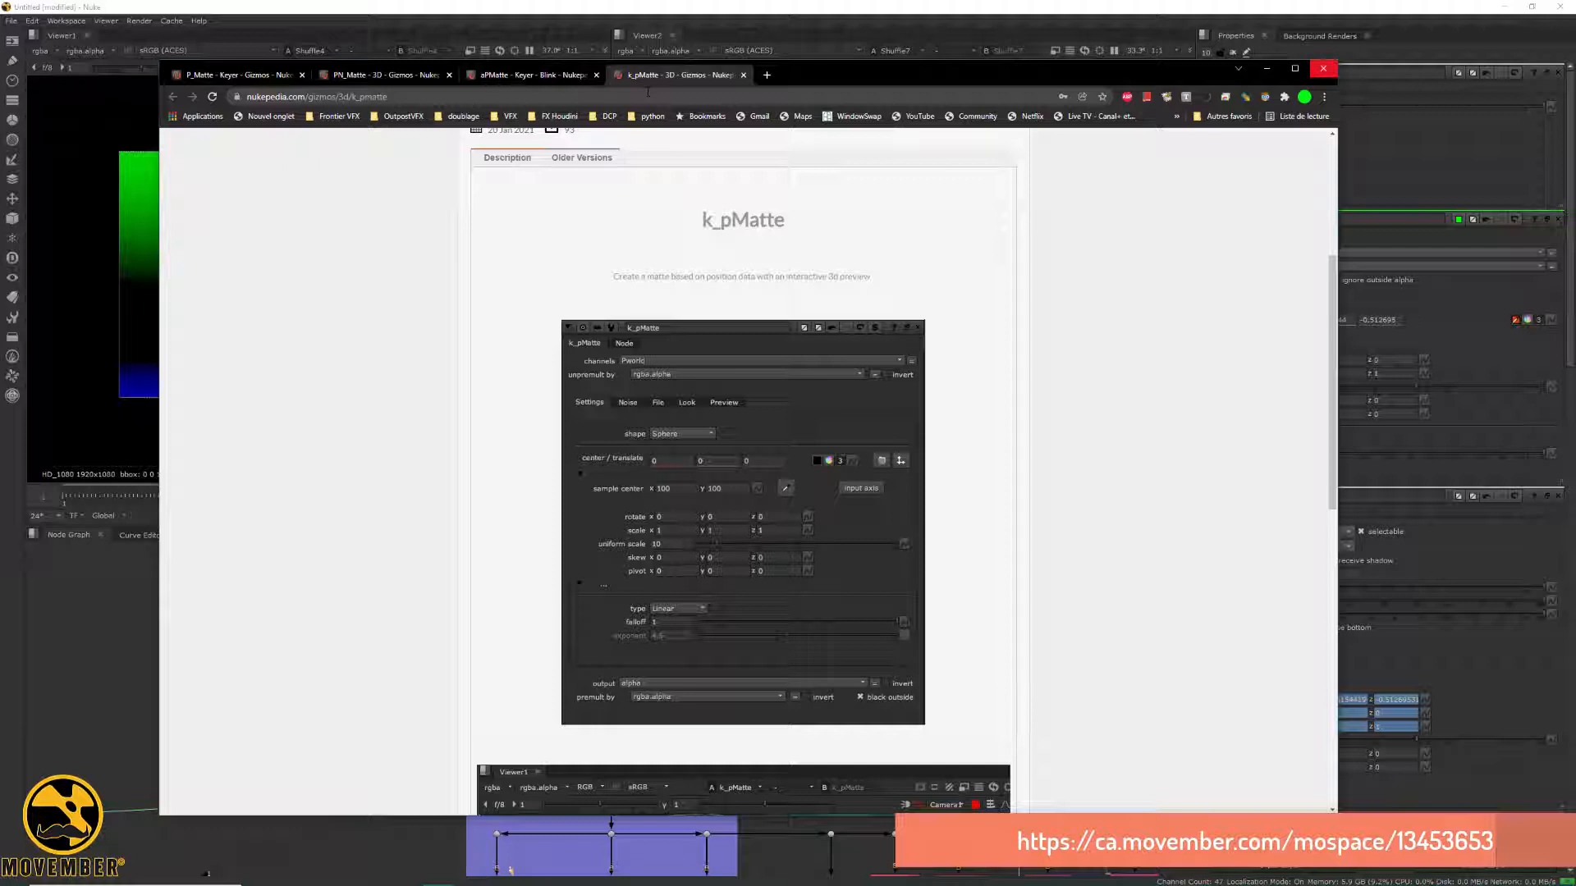
{"action": "left_click", "coordinate": [234, 75]}
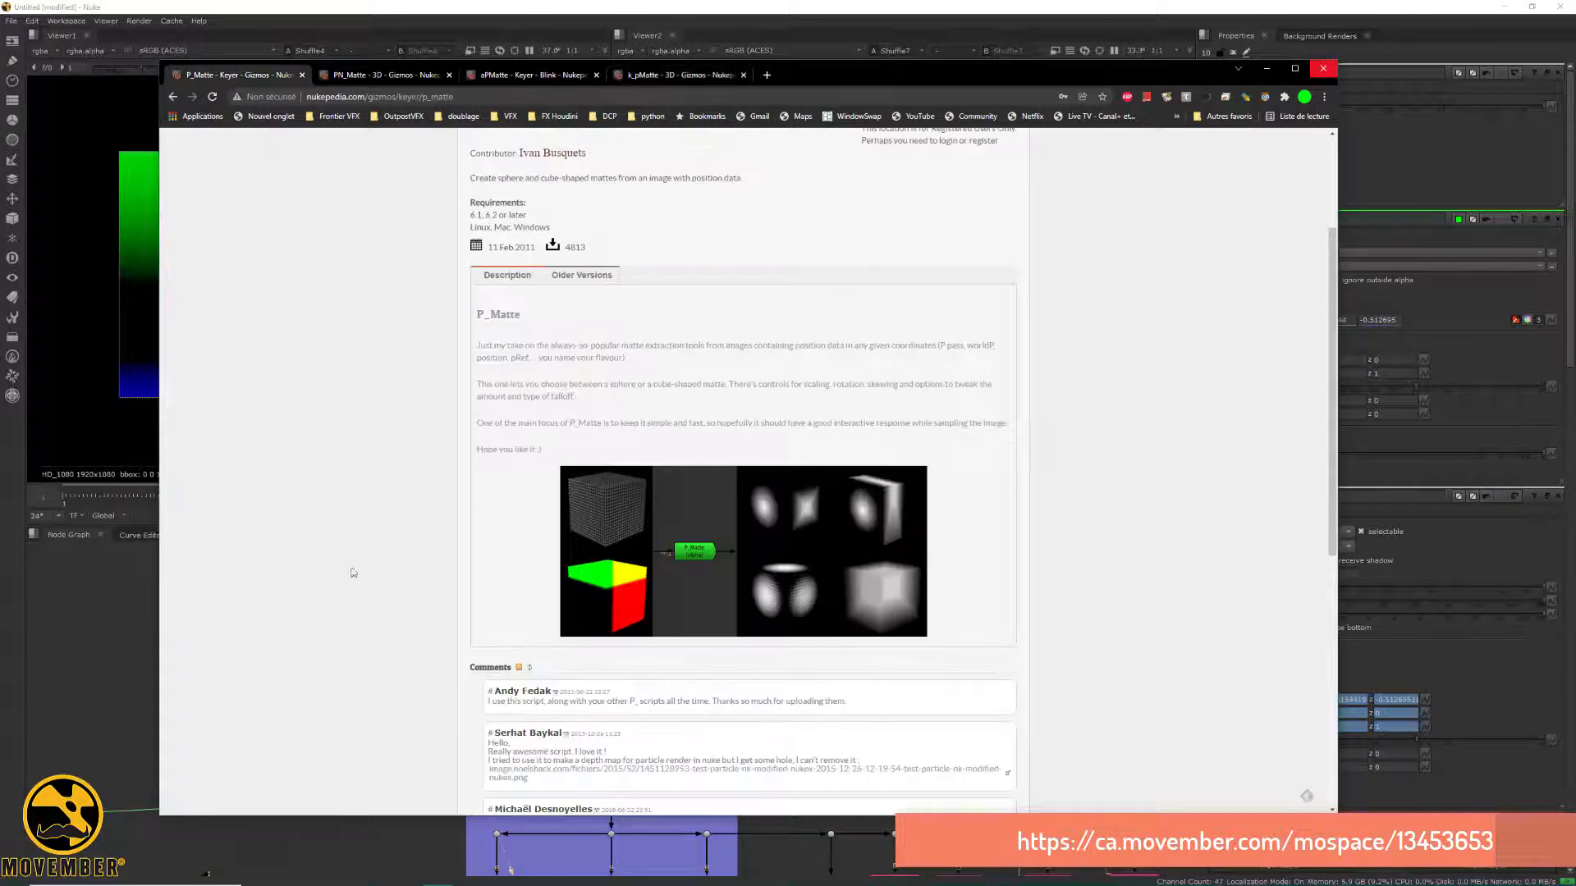
{"action": "key", "text": "alt+Tab"}
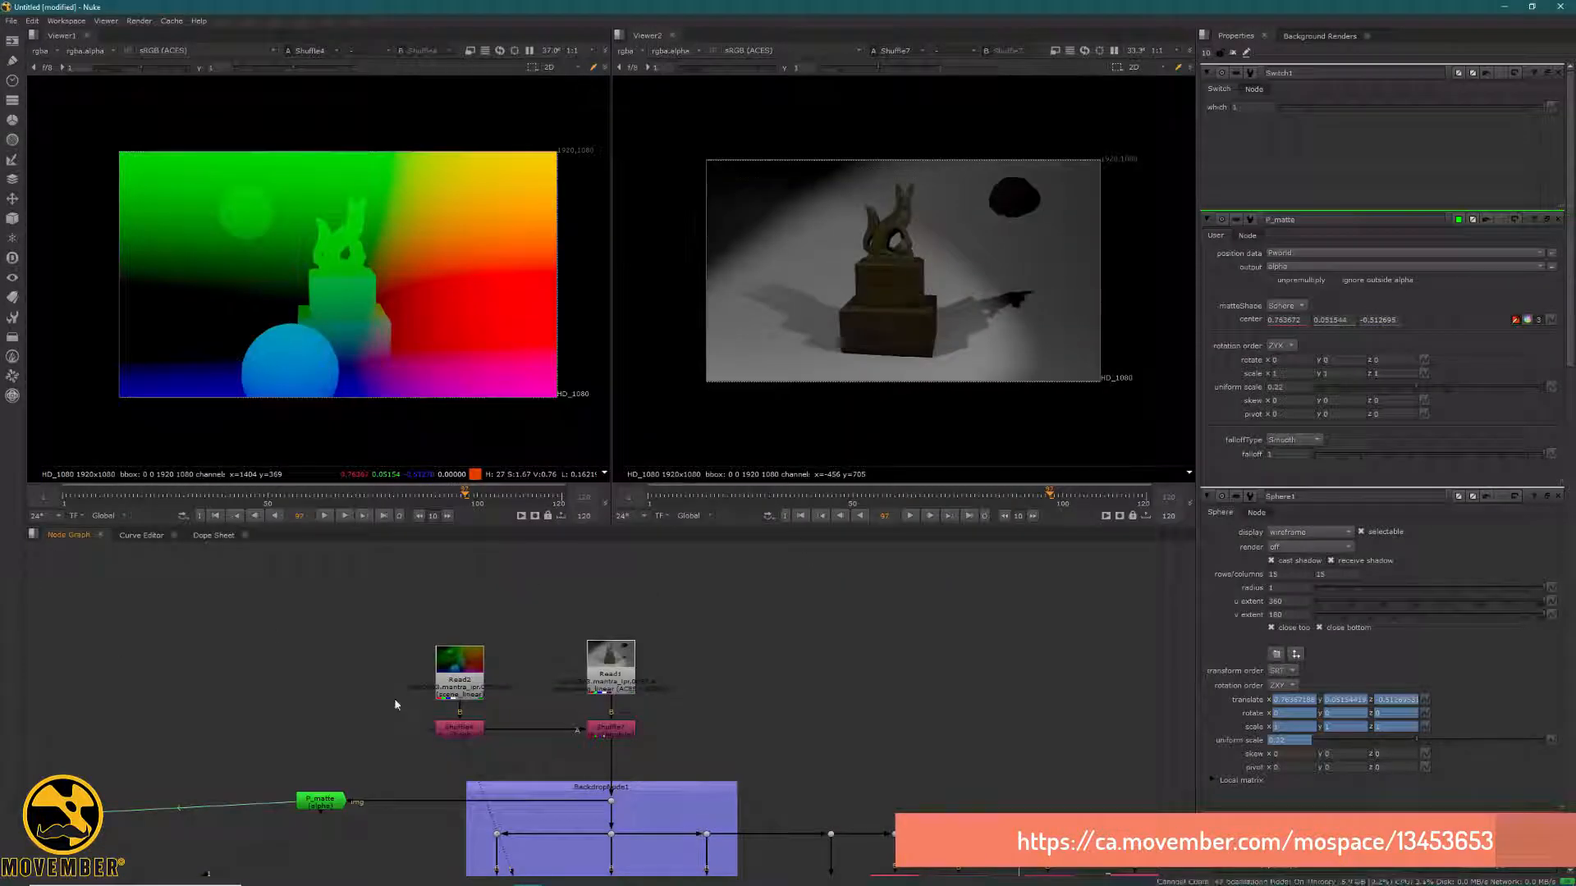
Open the P_matte node's properties and sample its matte center from the background wall in the position pass
{"action": "double_click", "coordinate": [333, 800]}
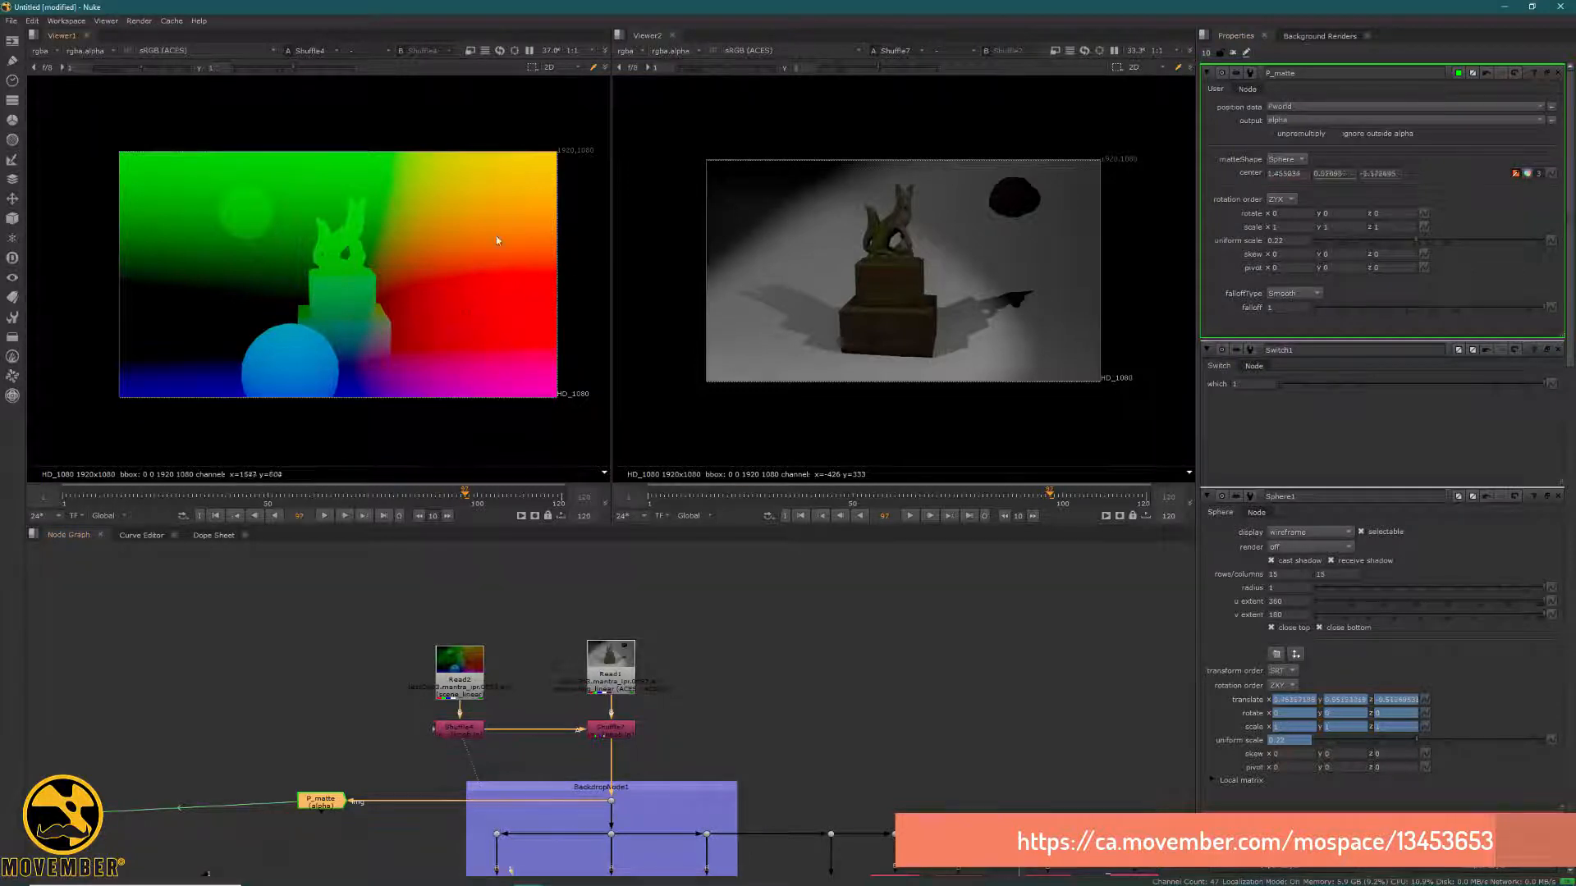
{"action": "left_click", "coordinate": [450, 277], "text": "ctrl"}
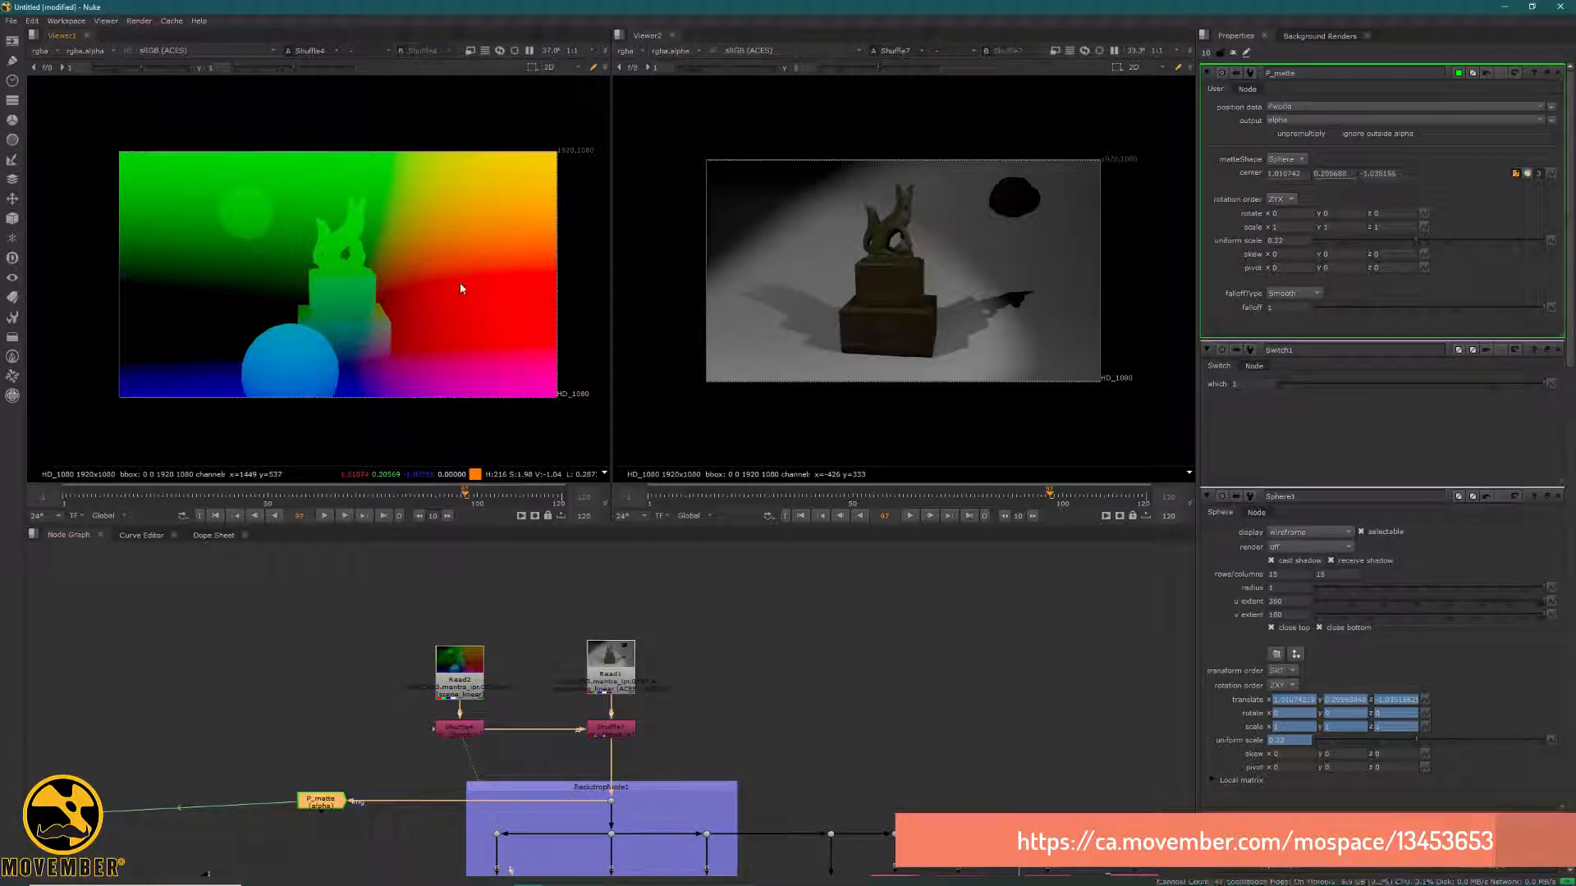
{"action": "middle_click_drag", "start_coordinate": [438, 287], "coordinate": [451, 316]}
{"action": "key", "text": "a"}
{"action": "left_click", "coordinate": [420, 308], "text": "ctrl"}
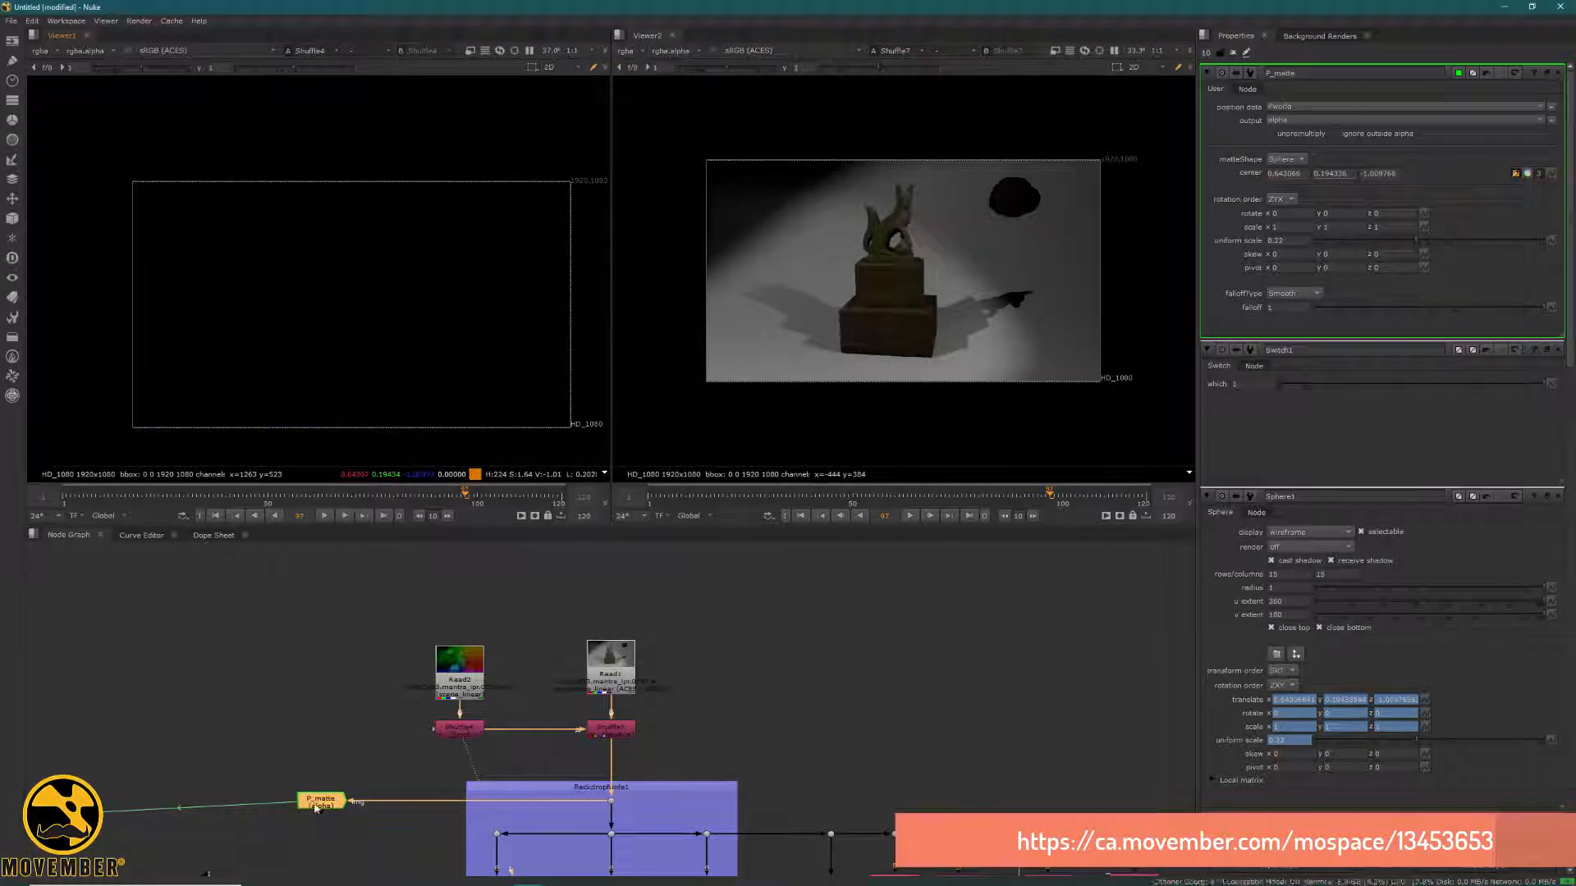
View the P_matte output in the first viewer and resample its center on the floor at the image's lower right
{"action": "key", "text": "1"}
{"action": "left_click", "coordinate": [348, 275], "text": "ctrl"}
{"action": "left_click_drag", "start_coordinate": [349, 275], "coordinate": [458, 399], "text": "ctrl"}
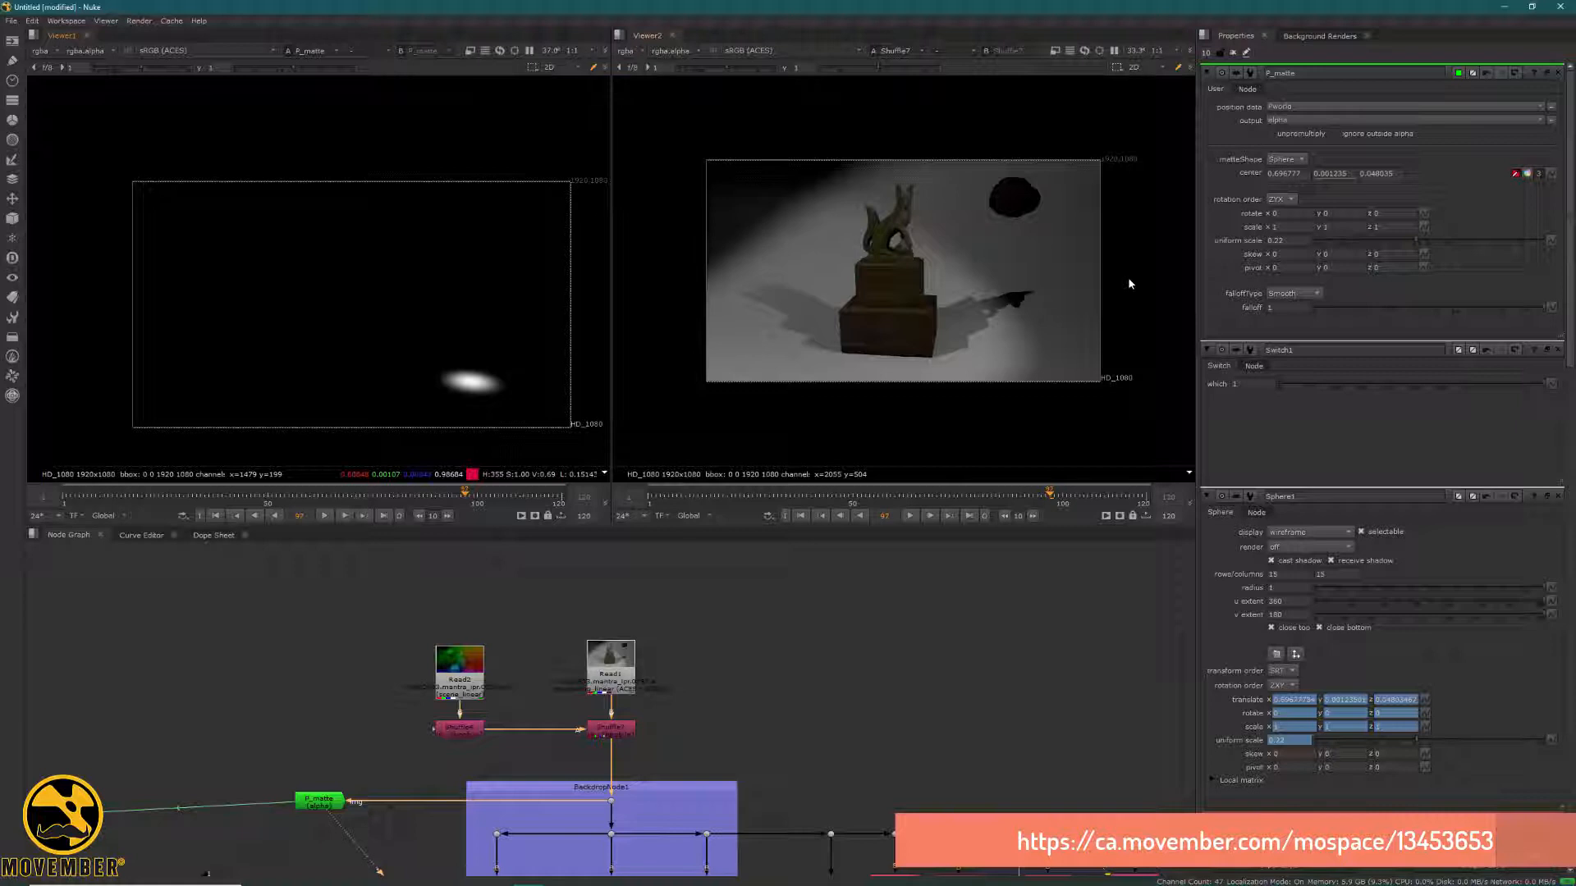
Switch the second viewer to 3D, open the linked Sphere1 node, and resample the matte center on the statue's pedestal
{"action": "key", "text": "Tab"}
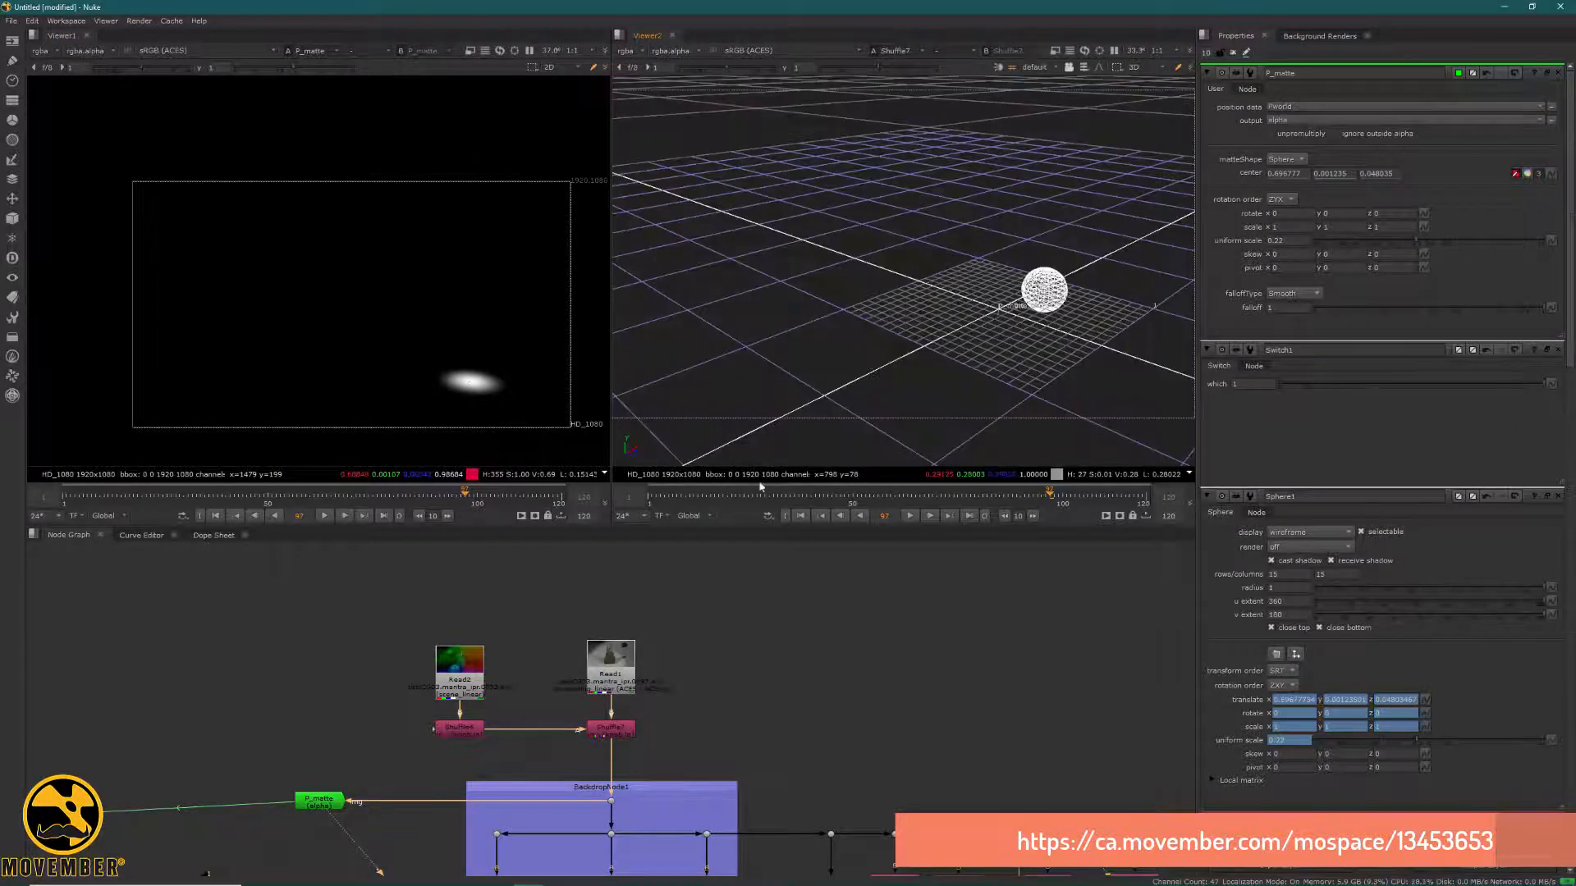
{"action": "middle_click_drag", "start_coordinate": [667, 880], "coordinate": [646, 658]}
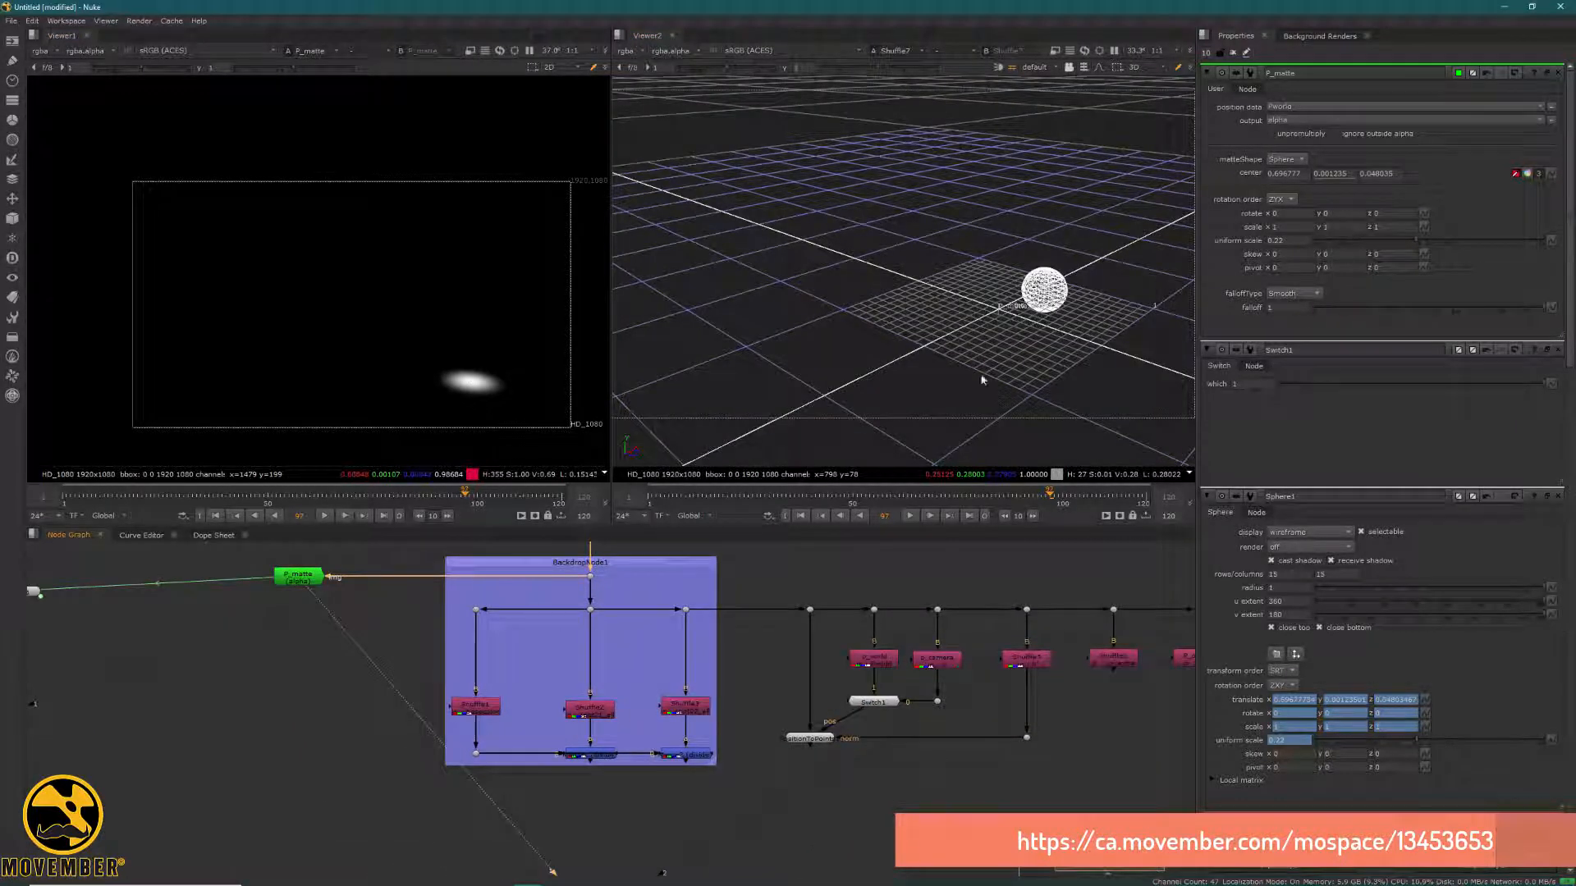
{"action": "middle_click_drag", "start_coordinate": [337, 607], "coordinate": [685, 613]}
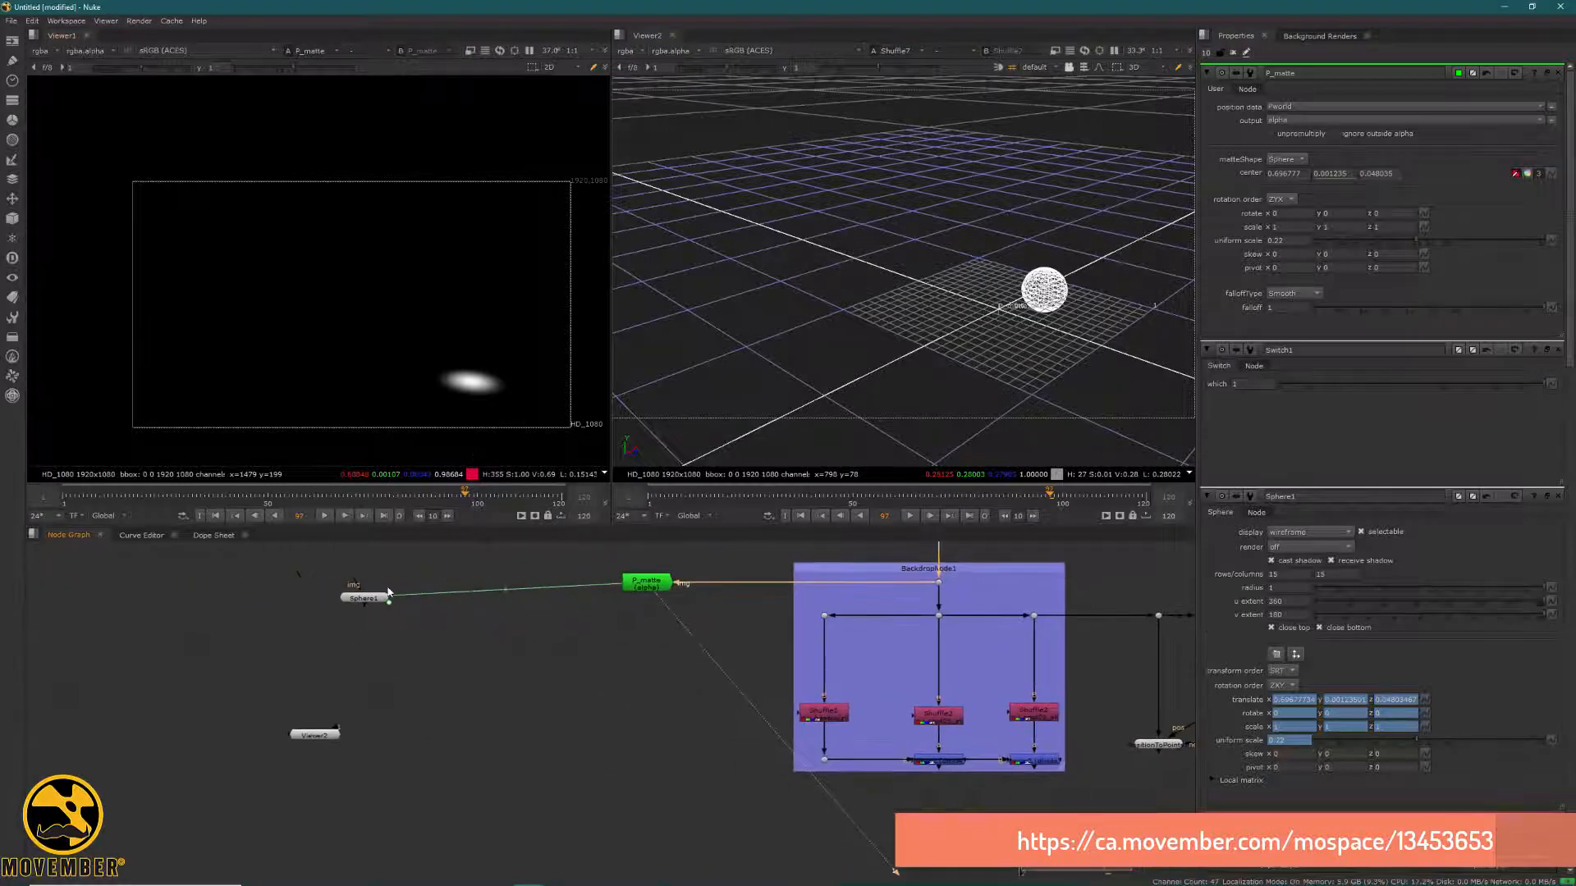
{"action": "left_click", "coordinate": [385, 591]}
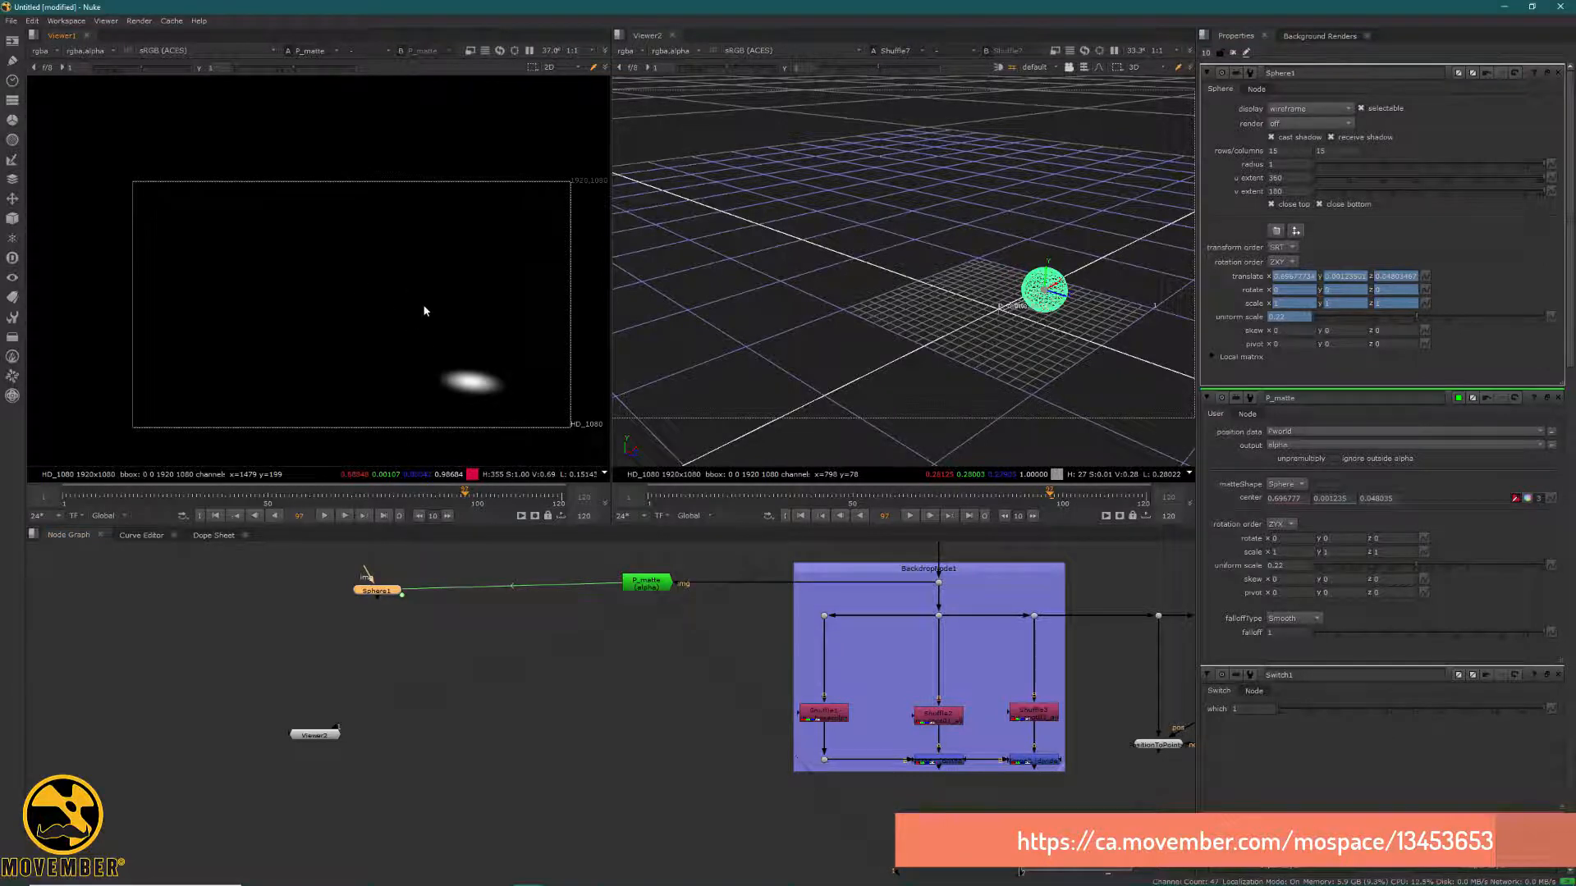
{"action": "left_click_drag", "start_coordinate": [424, 310], "coordinate": [359, 379], "text": "ctrl+shift"}
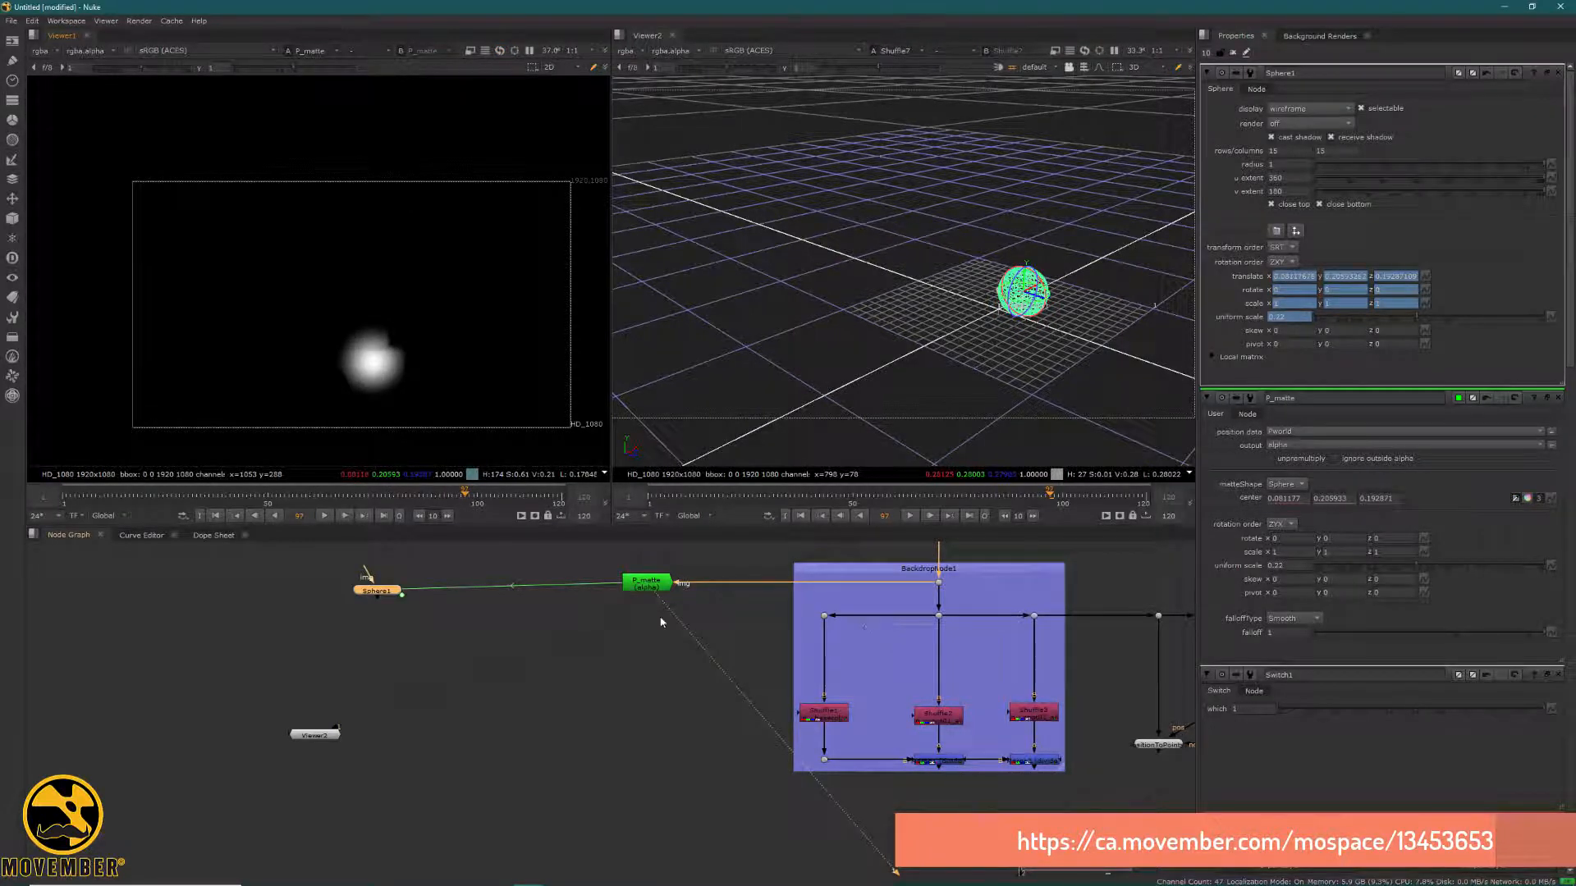
Open the PositionToPoints1 node to display the scene as a point cloud around the sphere in the 3D view
{"action": "middle_click_drag", "start_coordinate": [1158, 755], "coordinate": [941, 737]}
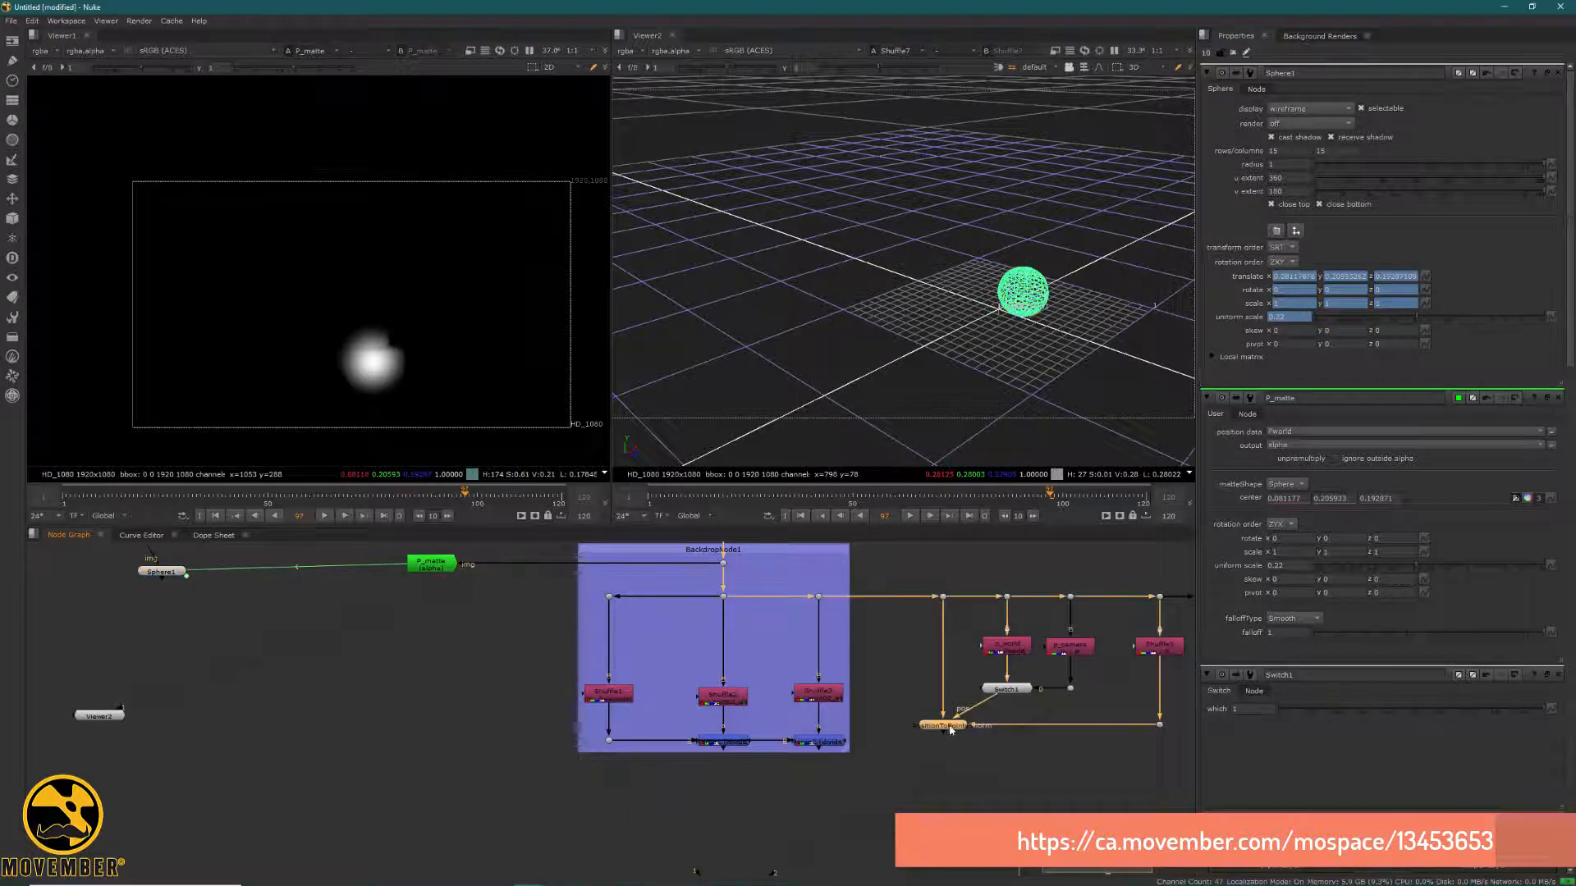
{"action": "double_click", "coordinate": [944, 726]}
{"action": "left_click", "coordinate": [1109, 277]}
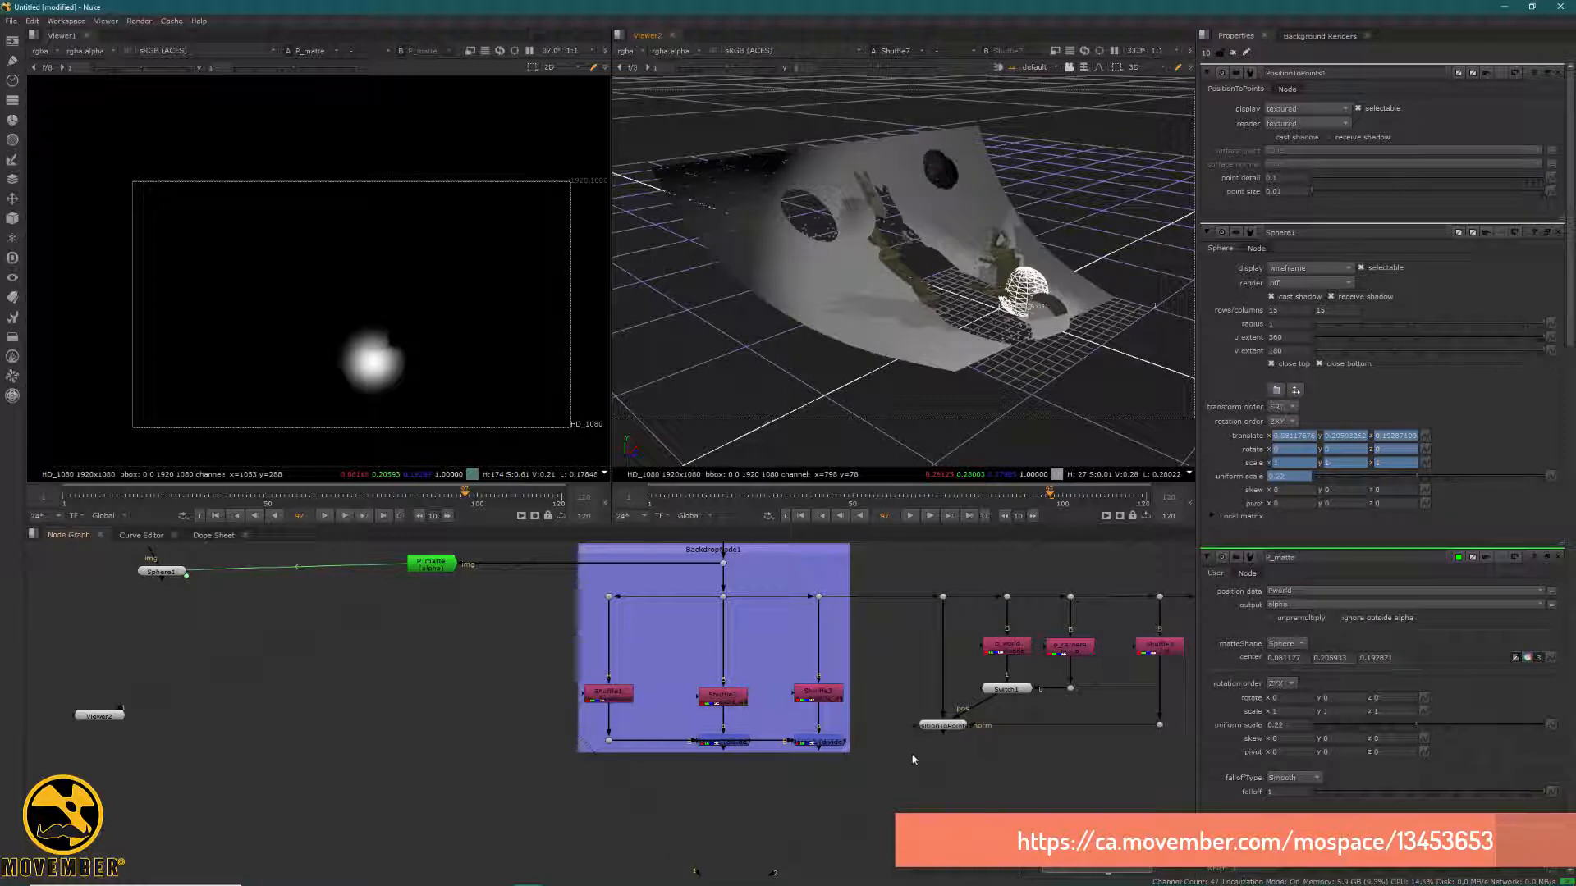
{"action": "middle_click_drag", "start_coordinate": [913, 756], "coordinate": [764, 747]}
{"action": "scroll", "coordinate": [764, 747], "scroll_direction": "up", "scroll_amount": 5}
{"action": "left_click", "coordinate": [859, 661]}
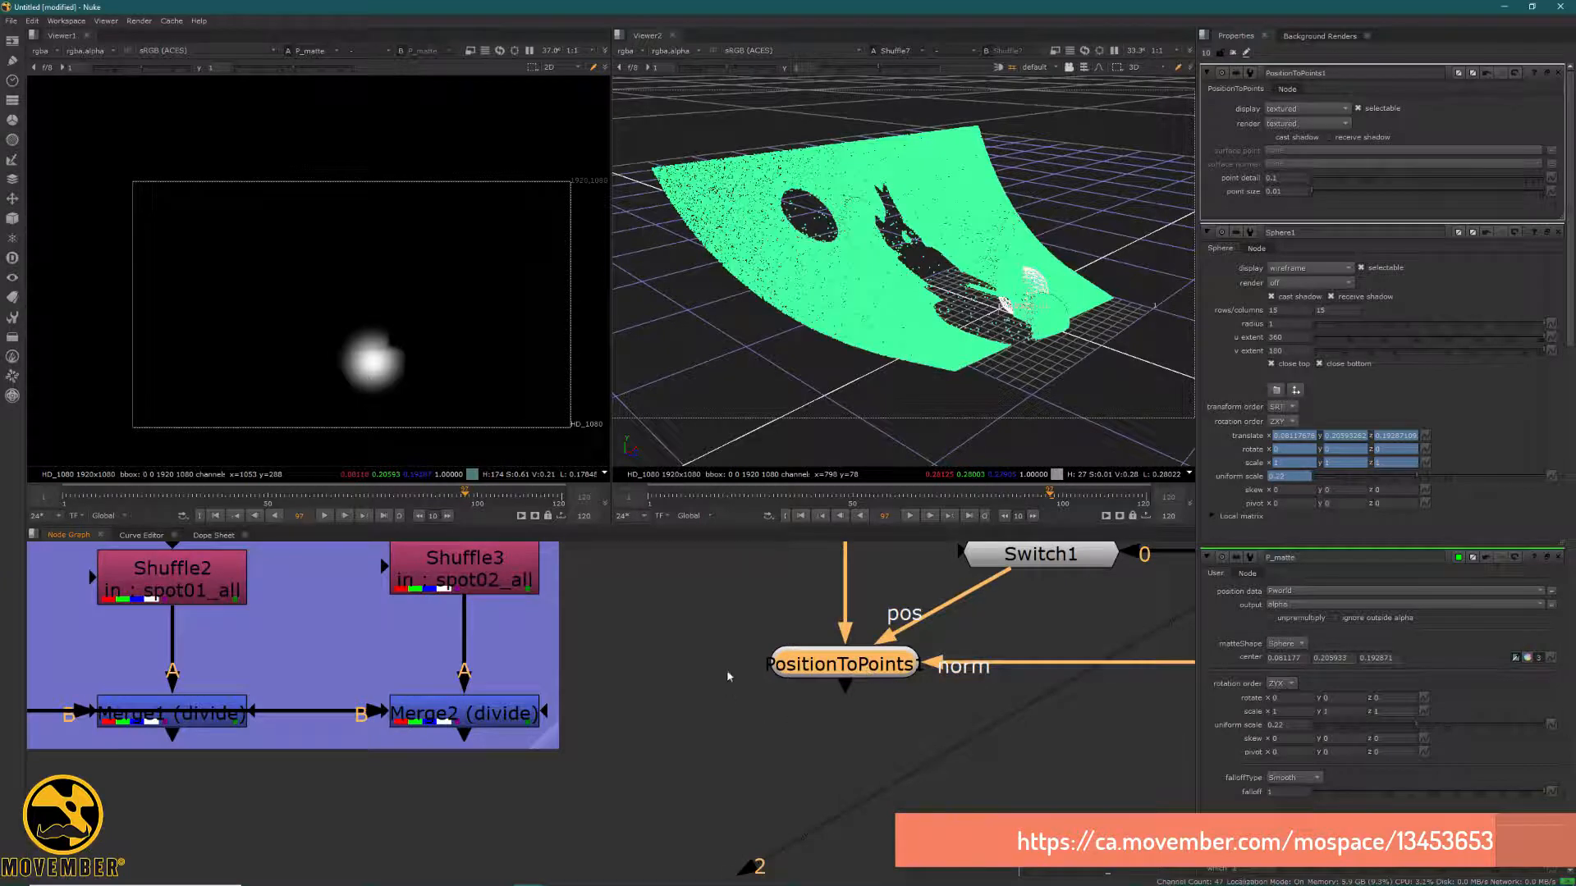
{"action": "scroll", "coordinate": [727, 670], "scroll_direction": "down", "scroll_amount": 8}
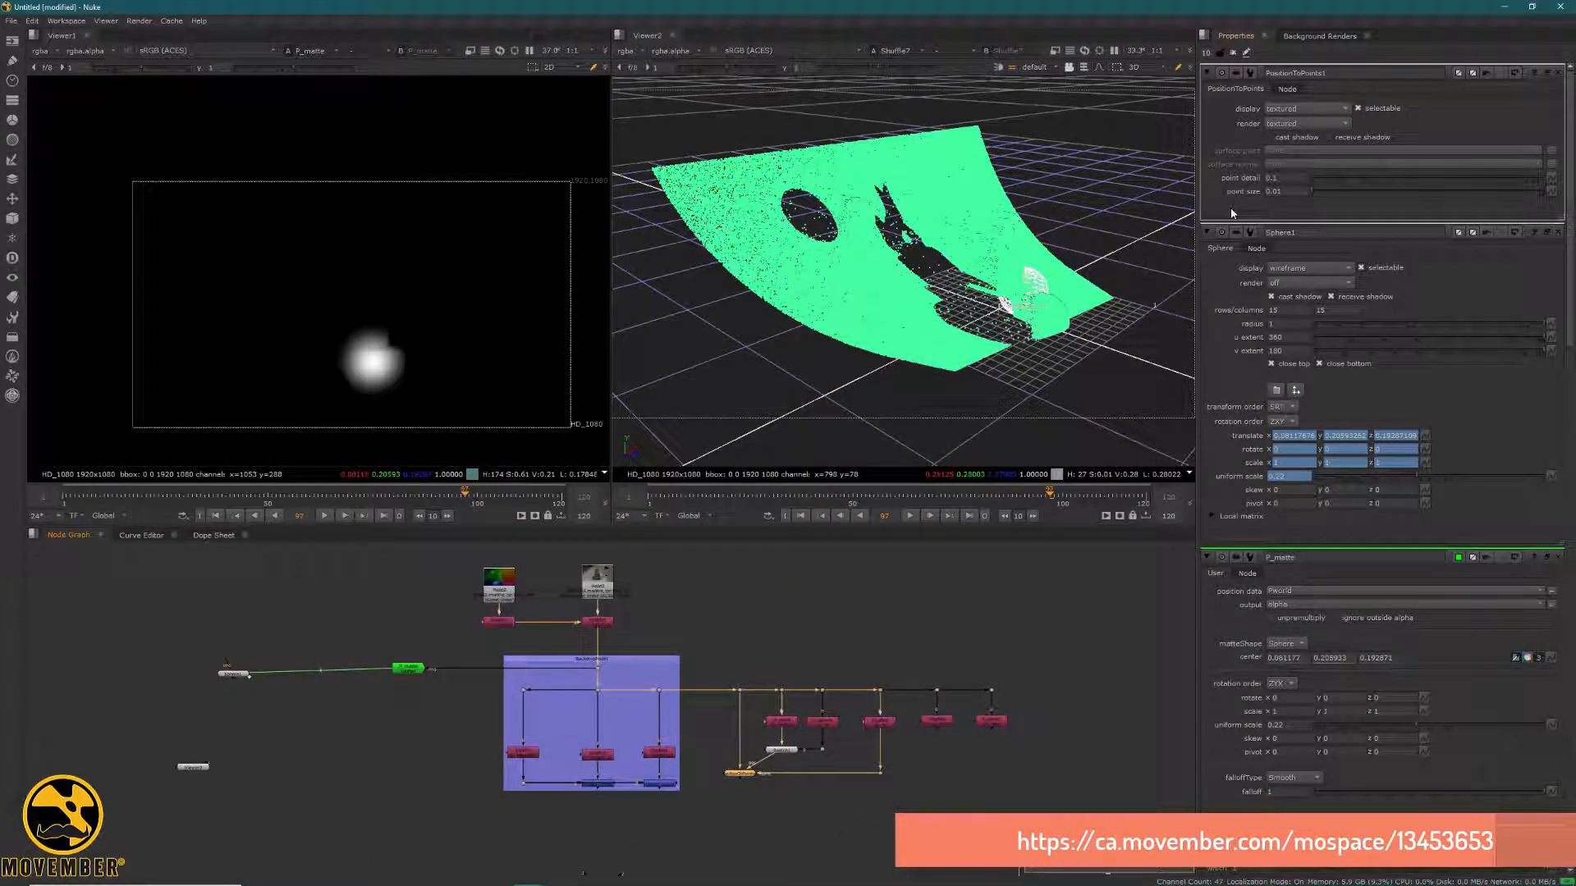
{"action": "left_click", "coordinate": [1124, 355]}
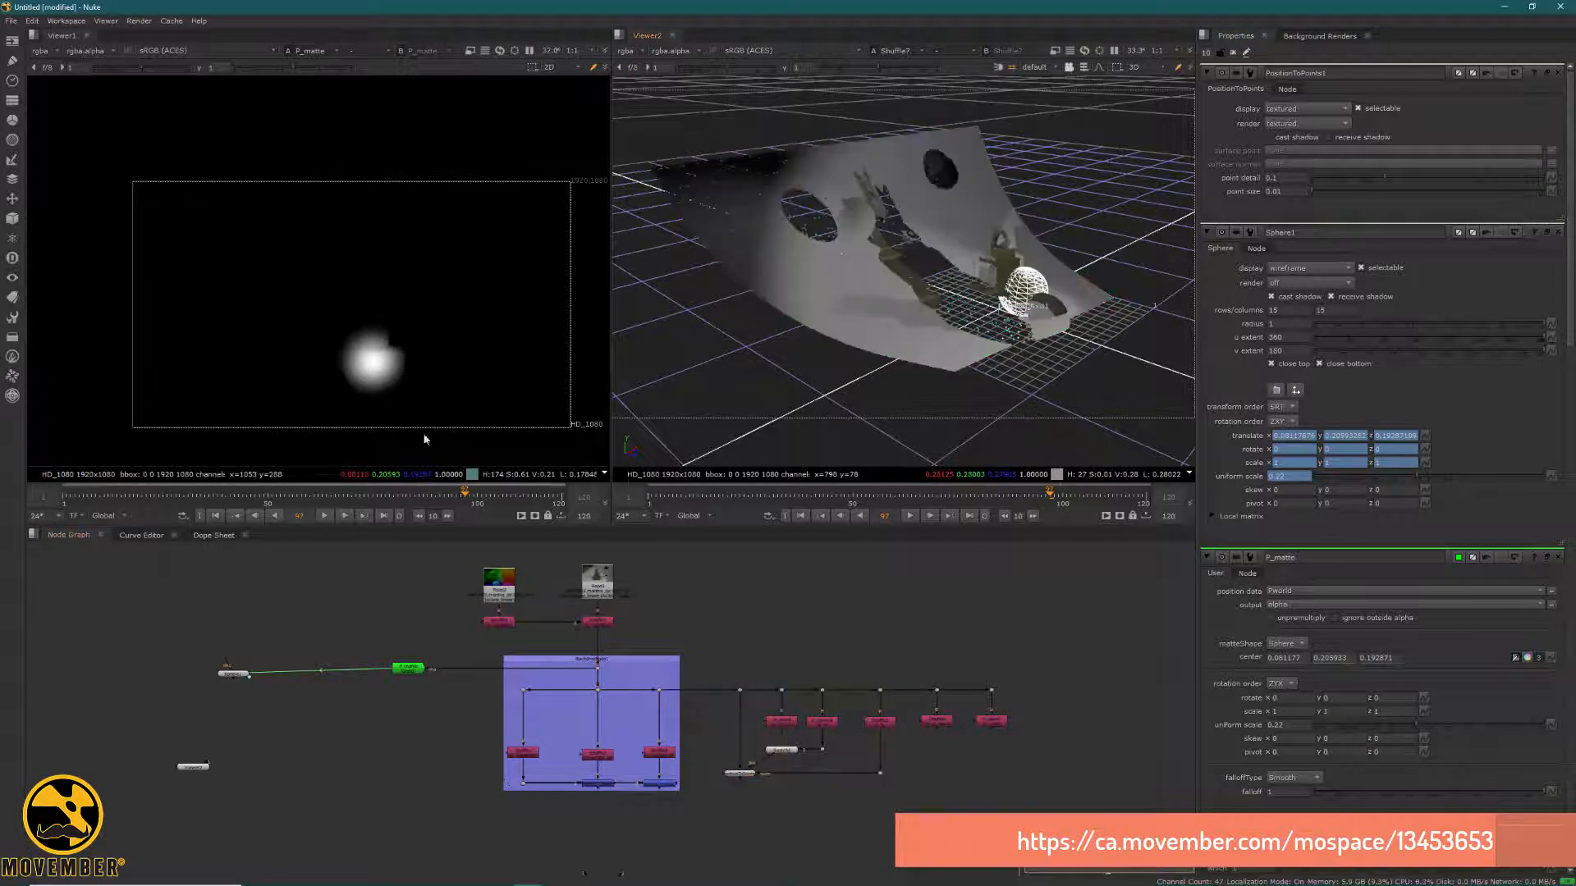
Resample the matte center on the ball at the image's upper left and scrub the timeline to frame 70
{"action": "left_click_drag", "start_coordinate": [370, 379], "coordinate": [265, 246], "text": "ctrl+shift"}
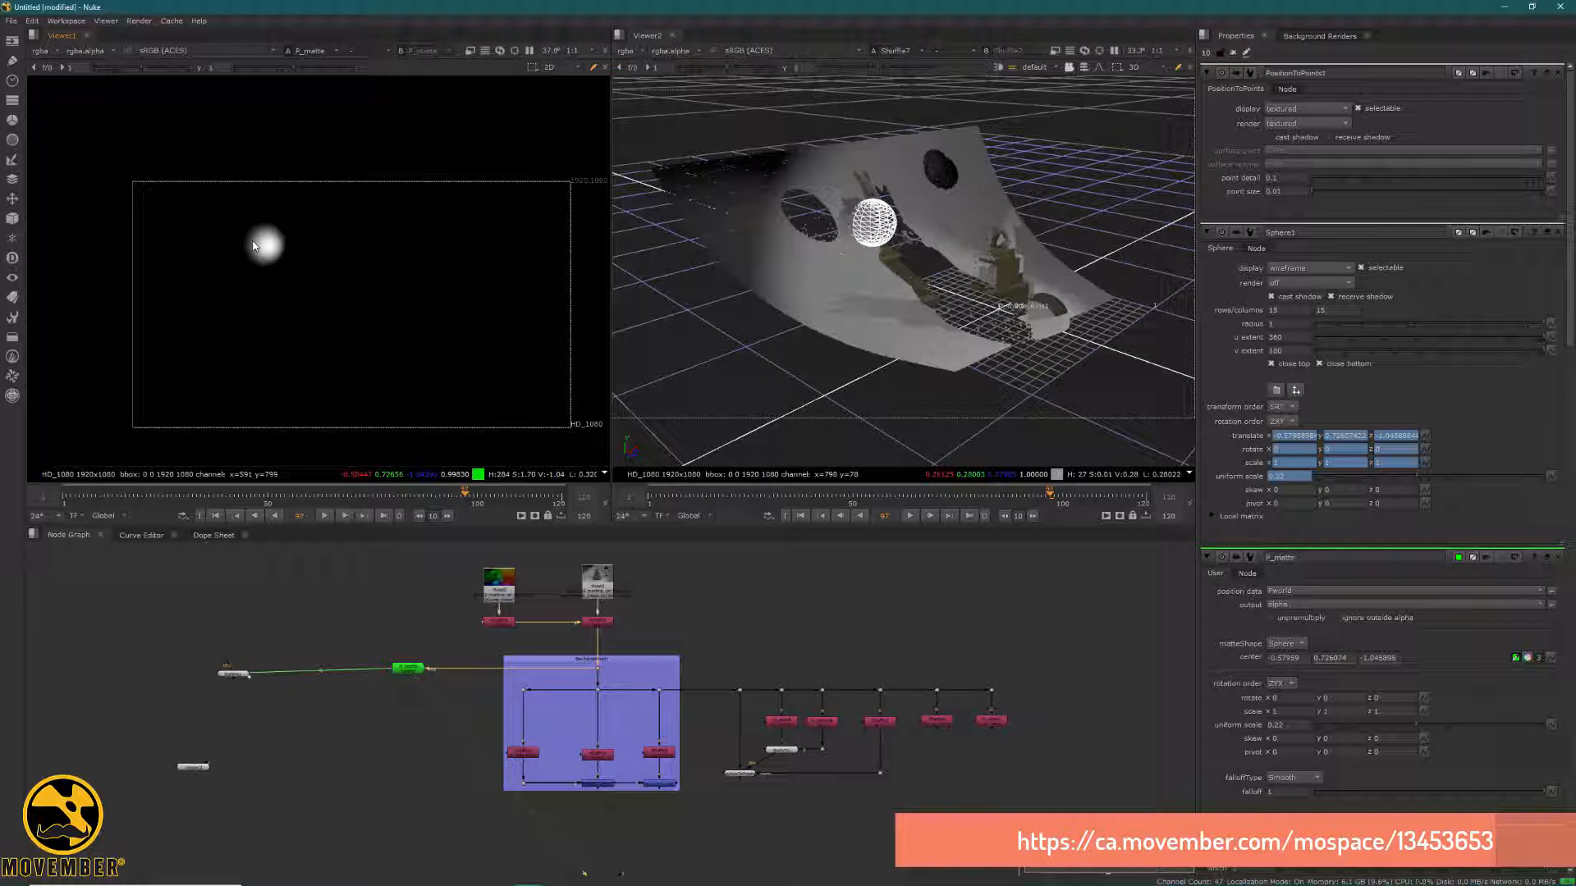
{"action": "left_click", "coordinate": [211, 496]}
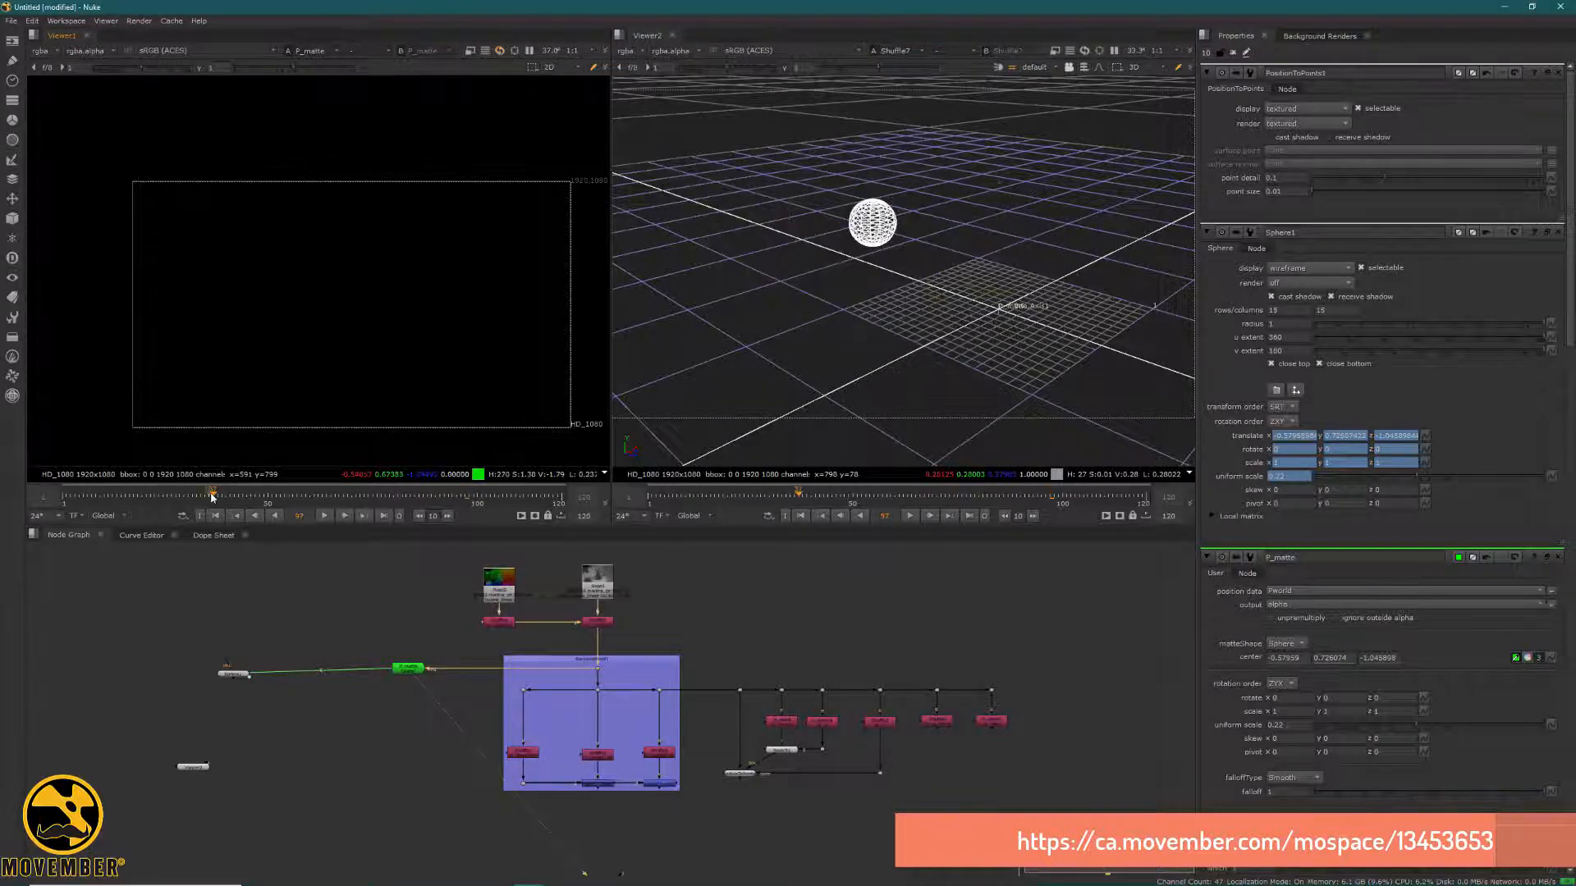
{"action": "left_click_drag", "start_coordinate": [184, 492], "coordinate": [351, 496]}
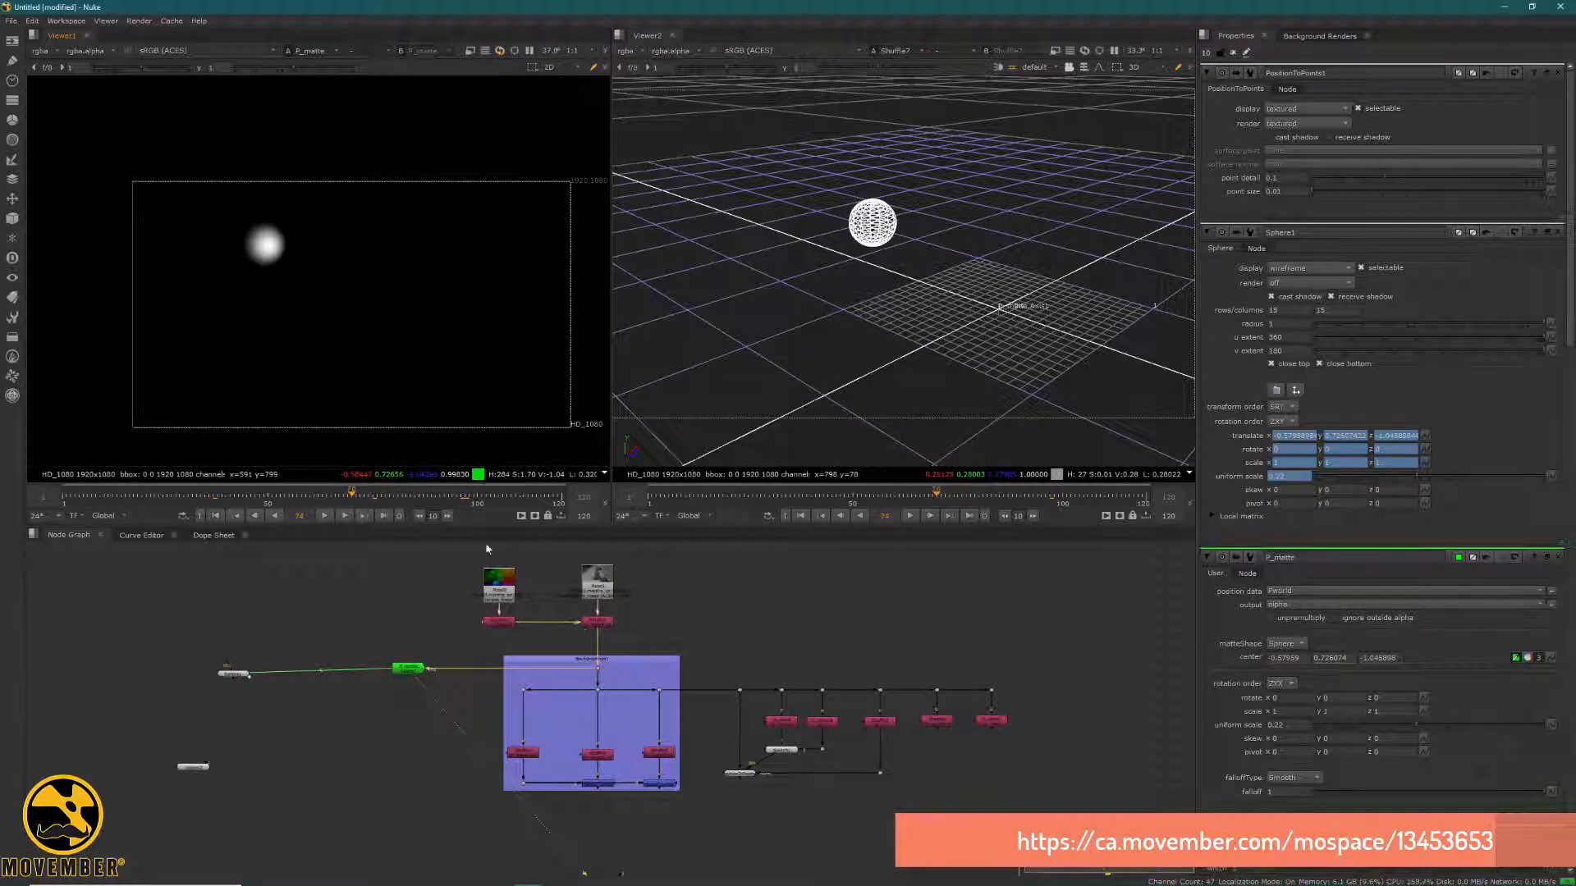
Re-pick the Pworld EXR sequence in the Read2 node to update its frame range to 1–120
{"action": "left_click", "coordinate": [498, 593]}
{"action": "double_click", "coordinate": [498, 593]}
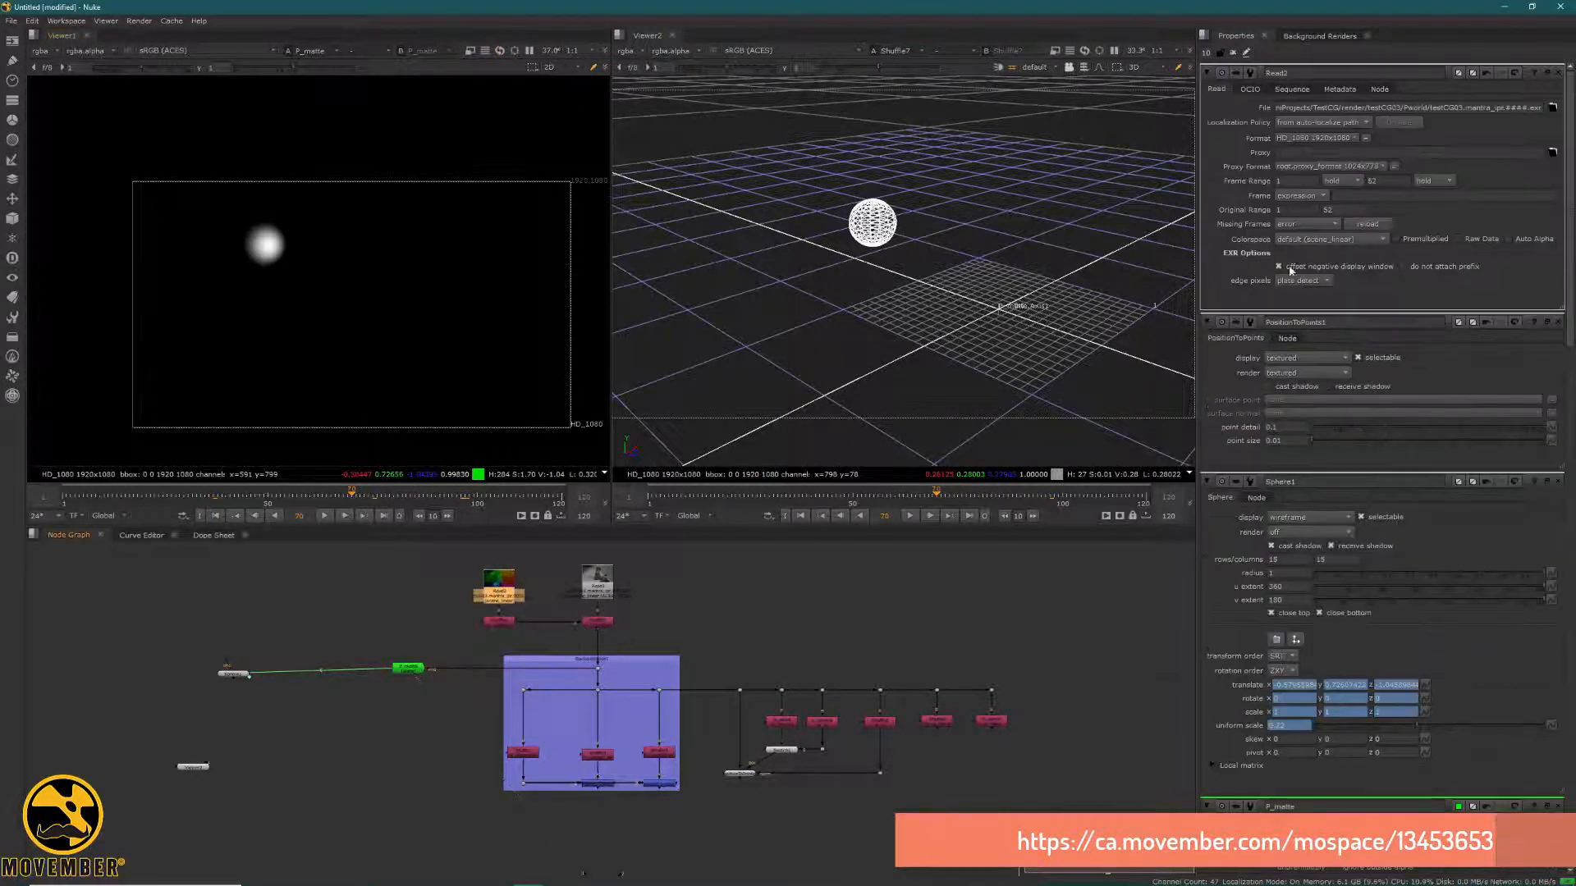
{"action": "left_click", "coordinate": [1552, 108]}
{"action": "double_click", "coordinate": [723, 284]}
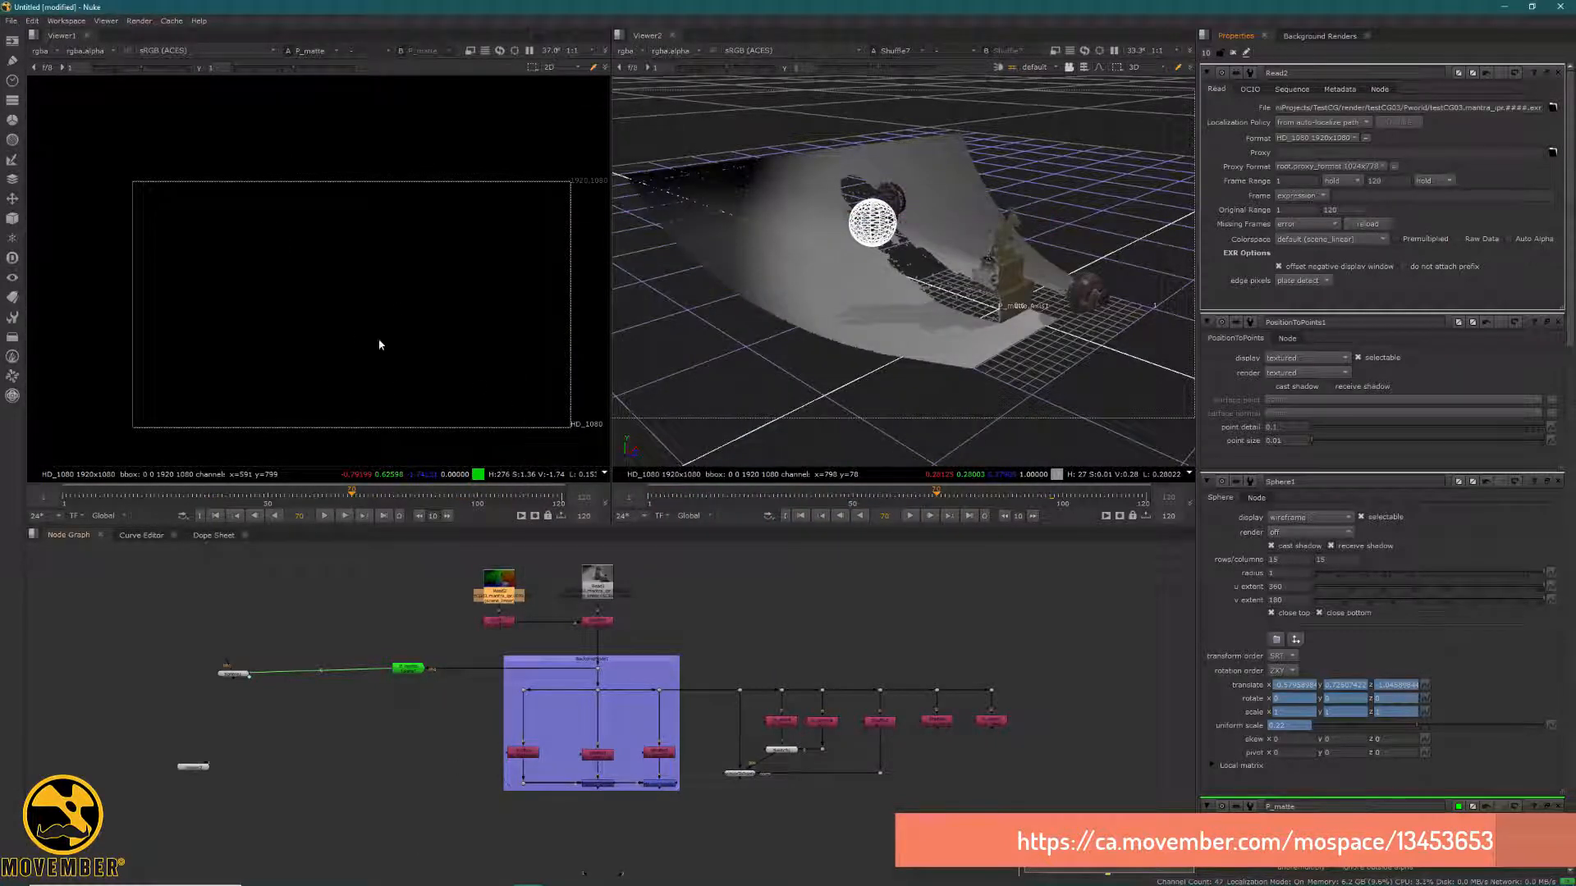
Sample the P_matte center on the fox statue's head and scrub to frame 117 to check the matte
{"action": "double_click", "coordinate": [409, 671]}
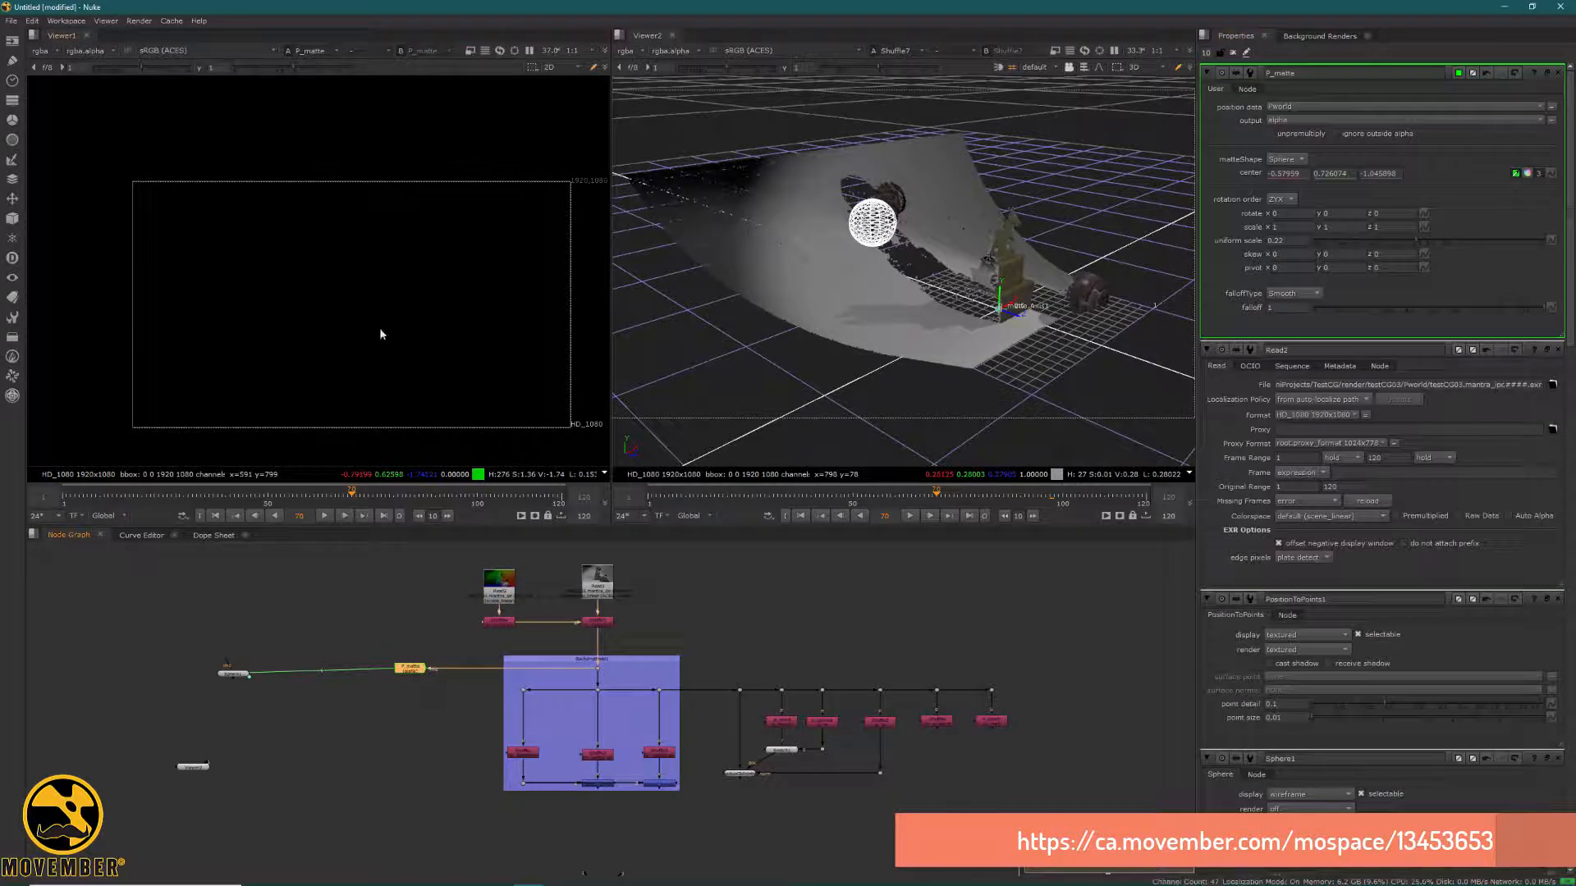
{"action": "left_click_drag", "start_coordinate": [380, 330], "coordinate": [360, 236], "text": "ctrl"}
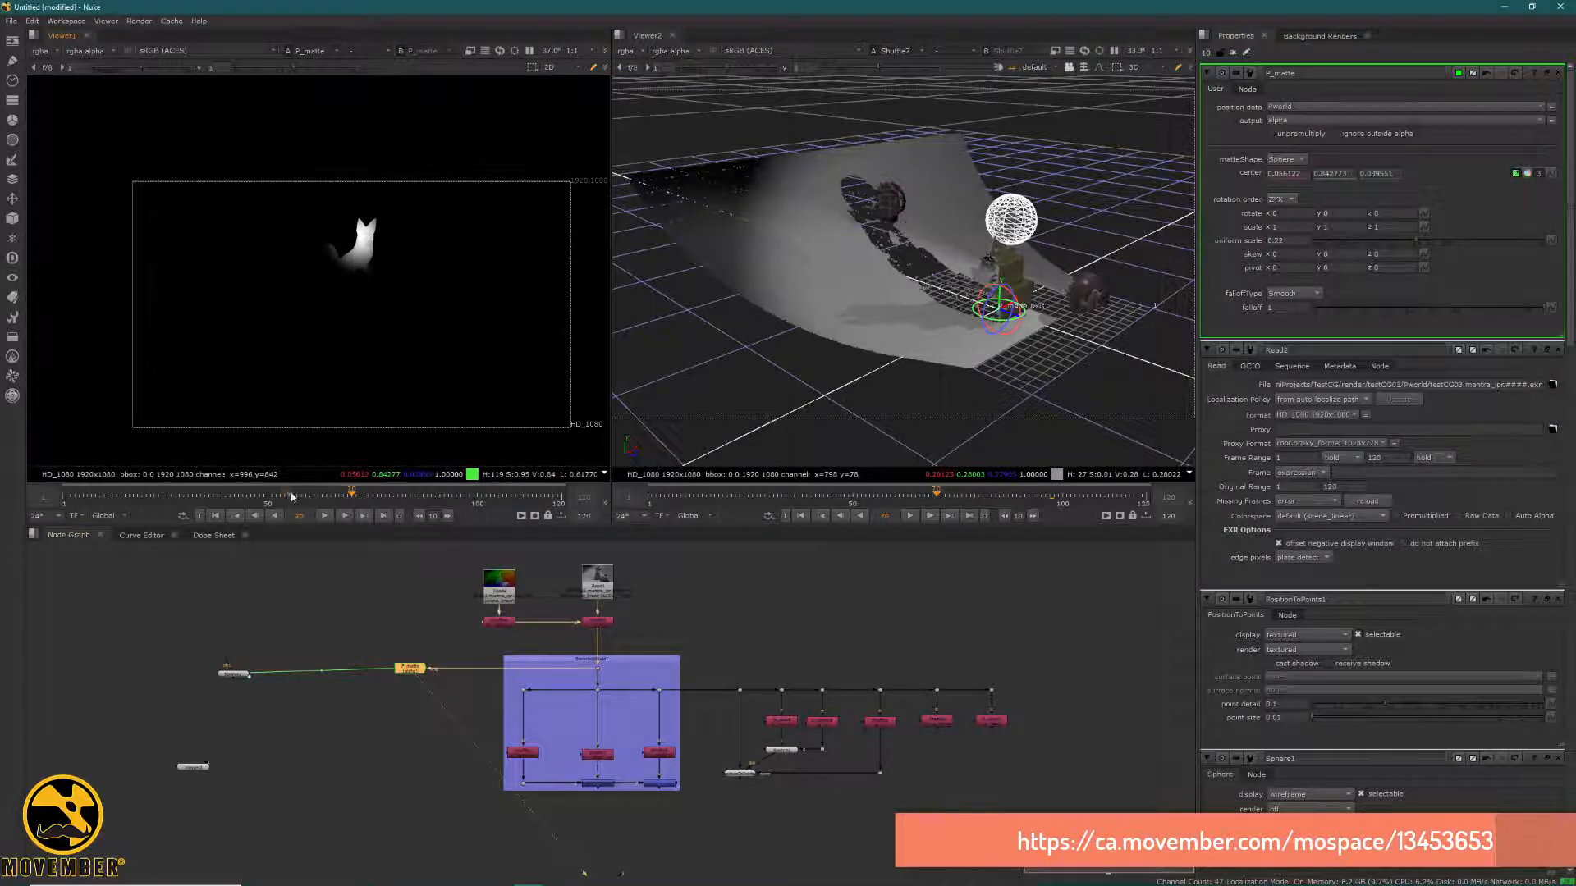
{"action": "left_click_drag", "start_coordinate": [289, 496], "coordinate": [509, 491]}
{"action": "scroll", "coordinate": [350, 253], "scroll_direction": "up", "scroll_amount": 5}
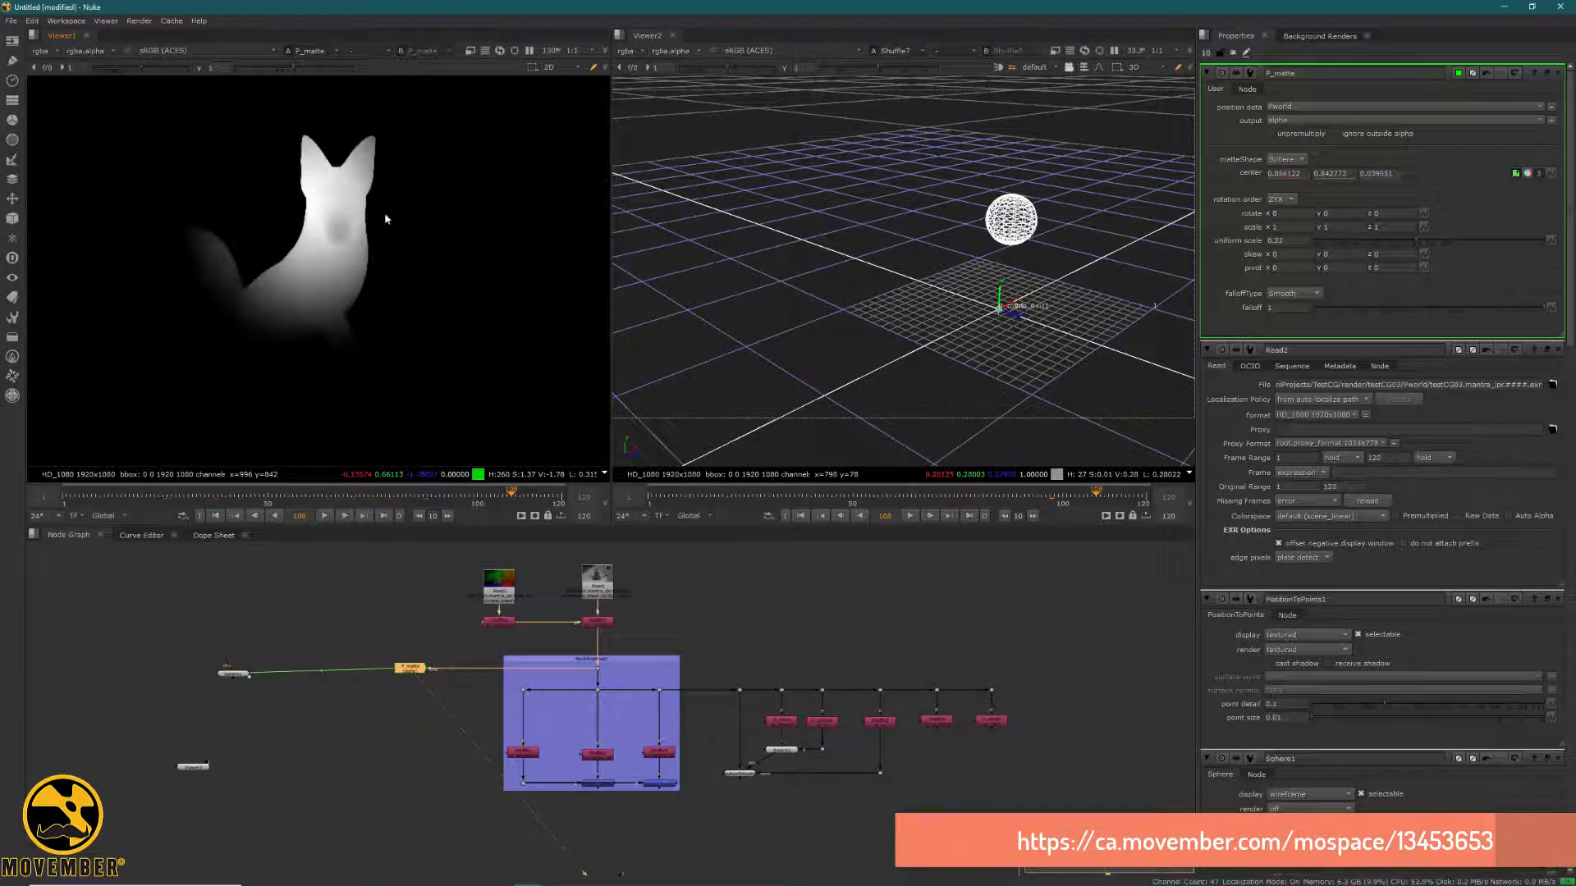
{"action": "left_click", "coordinate": [546, 495]}
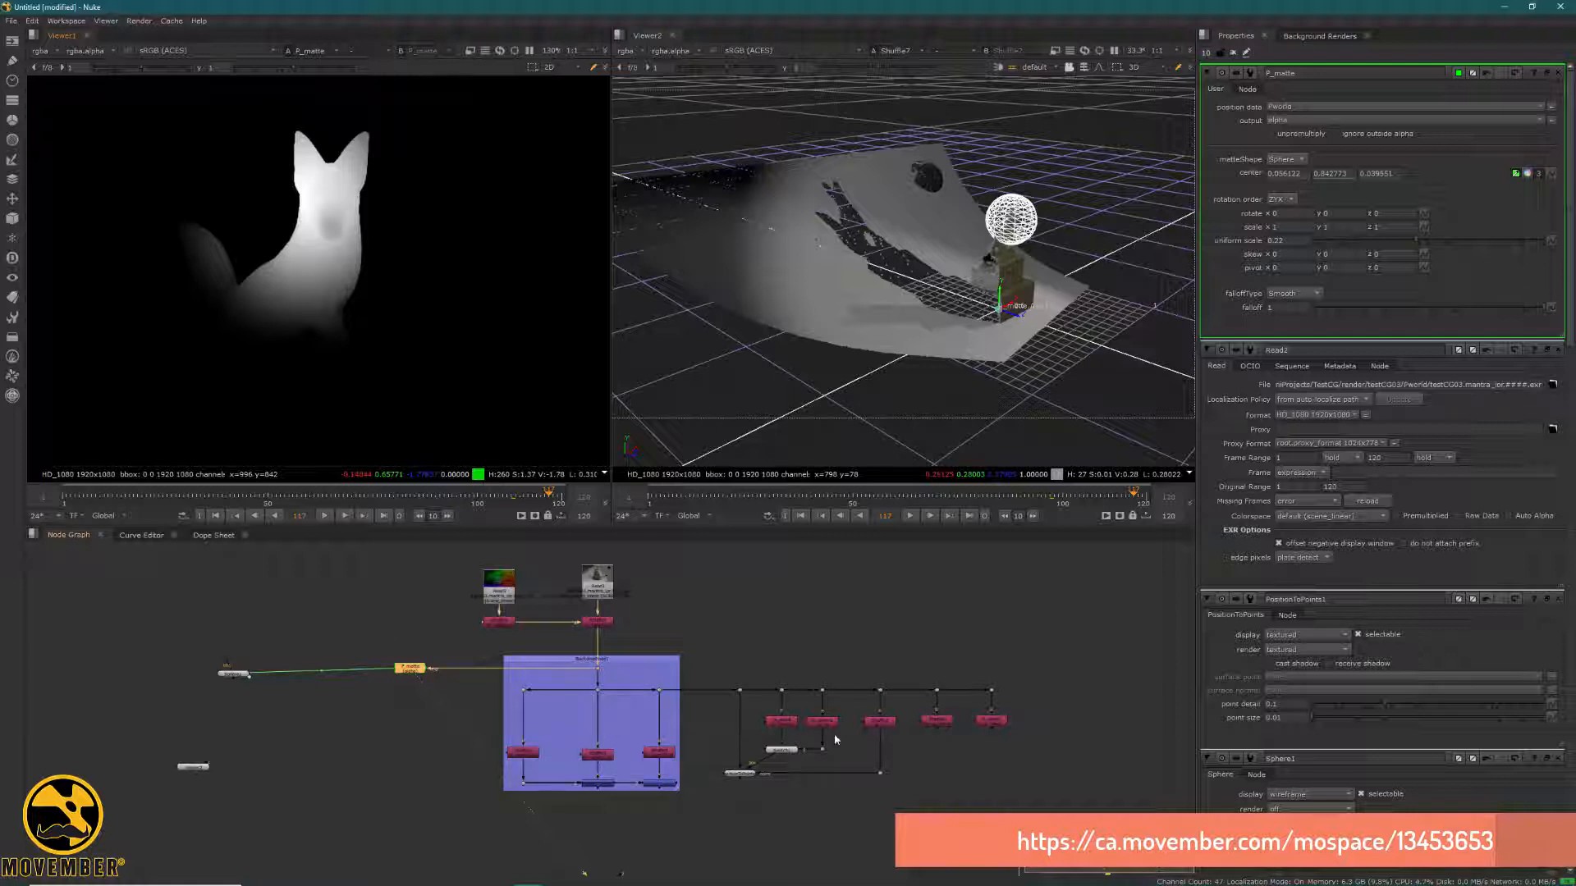
Set Switch1's which value to 0 to feed the p_camera position pass into PositionToPoints1
{"action": "scroll", "coordinate": [814, 673], "scroll_direction": "up", "scroll_amount": 6}
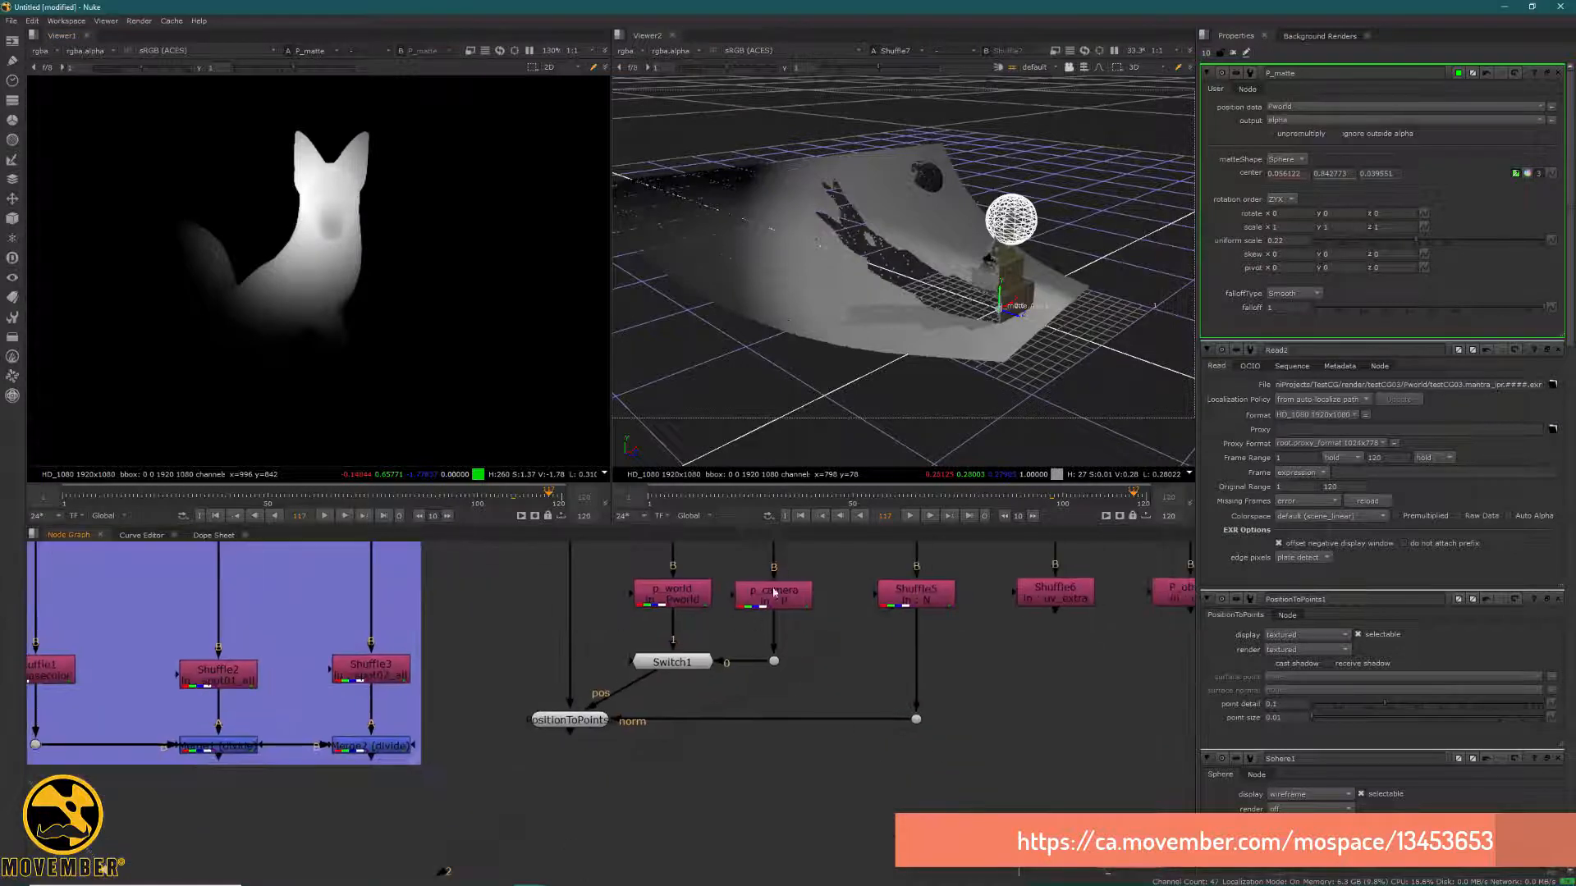
{"action": "double_click", "coordinate": [688, 661]}
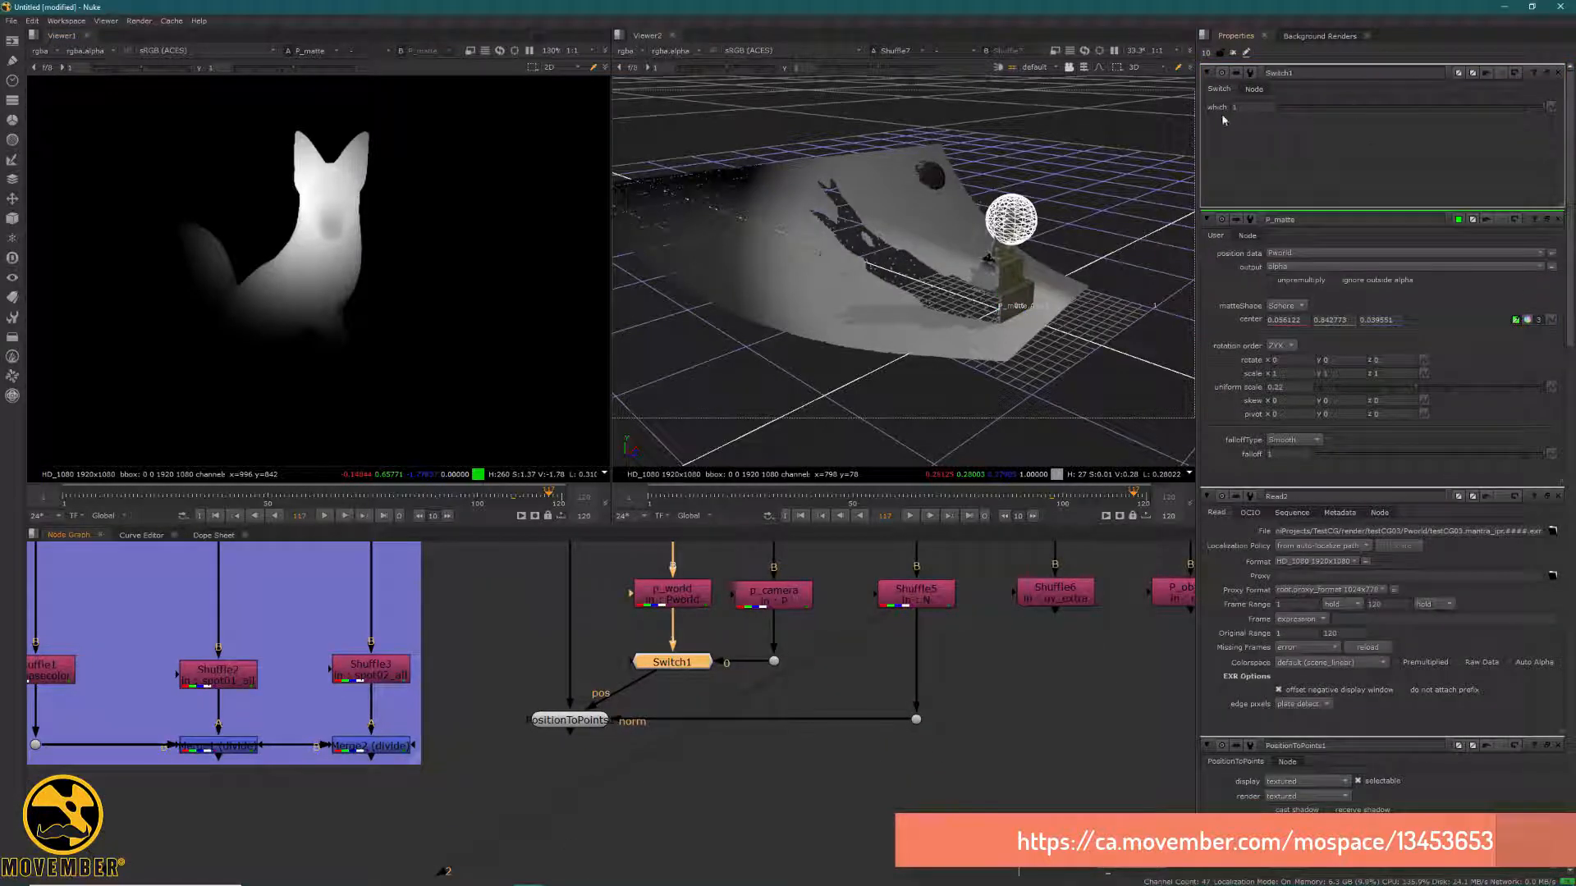
{"action": "double_click", "coordinate": [1242, 108]}
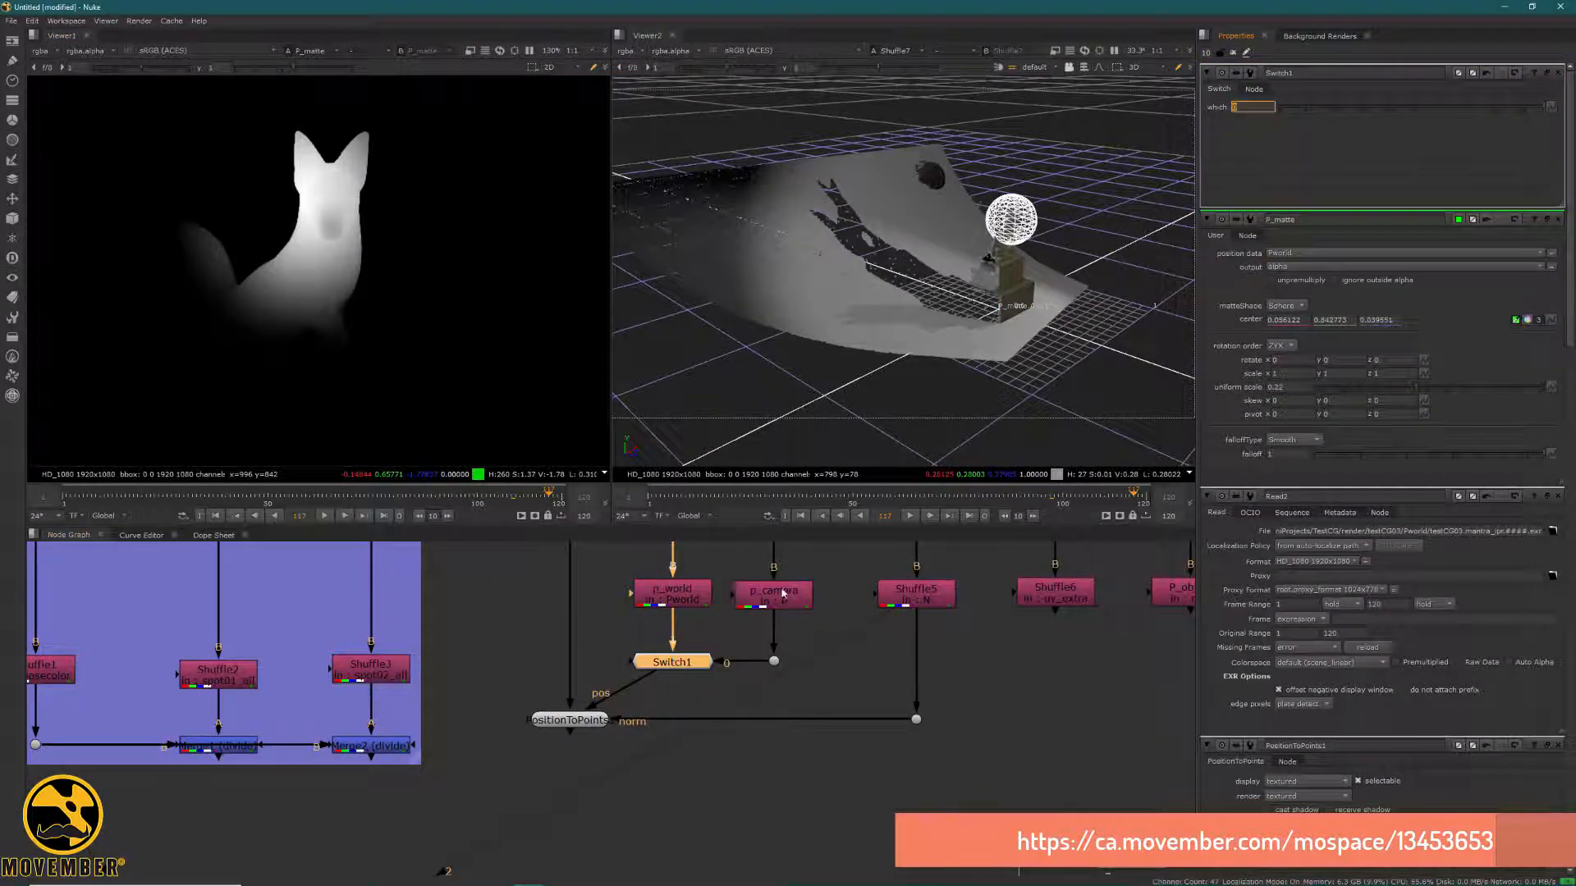
{"action": "type", "text": "0"}
{"action": "key", "text": "Return"}
Move the P_matte node below the p_camera Shuffle, connected to that branch, and place Sphere1 beside it
{"action": "scroll", "coordinate": [518, 696], "scroll_direction": "down", "scroll_amount": 5}
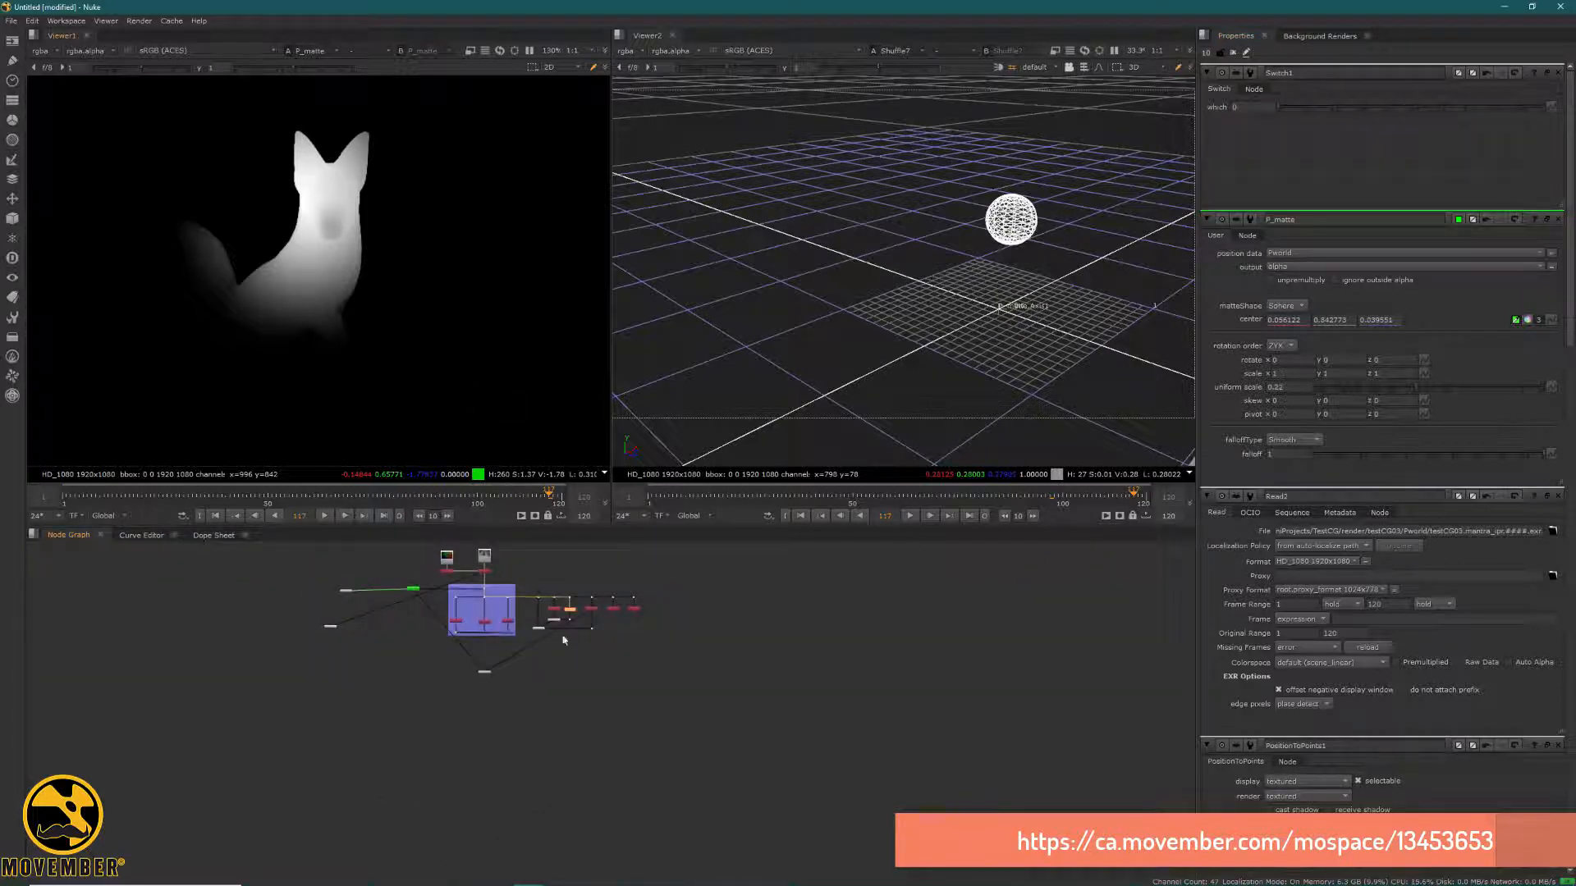
{"action": "scroll", "coordinate": [525, 583], "scroll_direction": "up", "scroll_amount": 5}
{"action": "left_click_drag", "start_coordinate": [361, 620], "coordinate": [695, 694]}
{"action": "scroll", "coordinate": [256, 621], "scroll_direction": "down", "scroll_amount": 5}
{"action": "left_click_drag", "start_coordinate": [224, 631], "coordinate": [416, 704]}
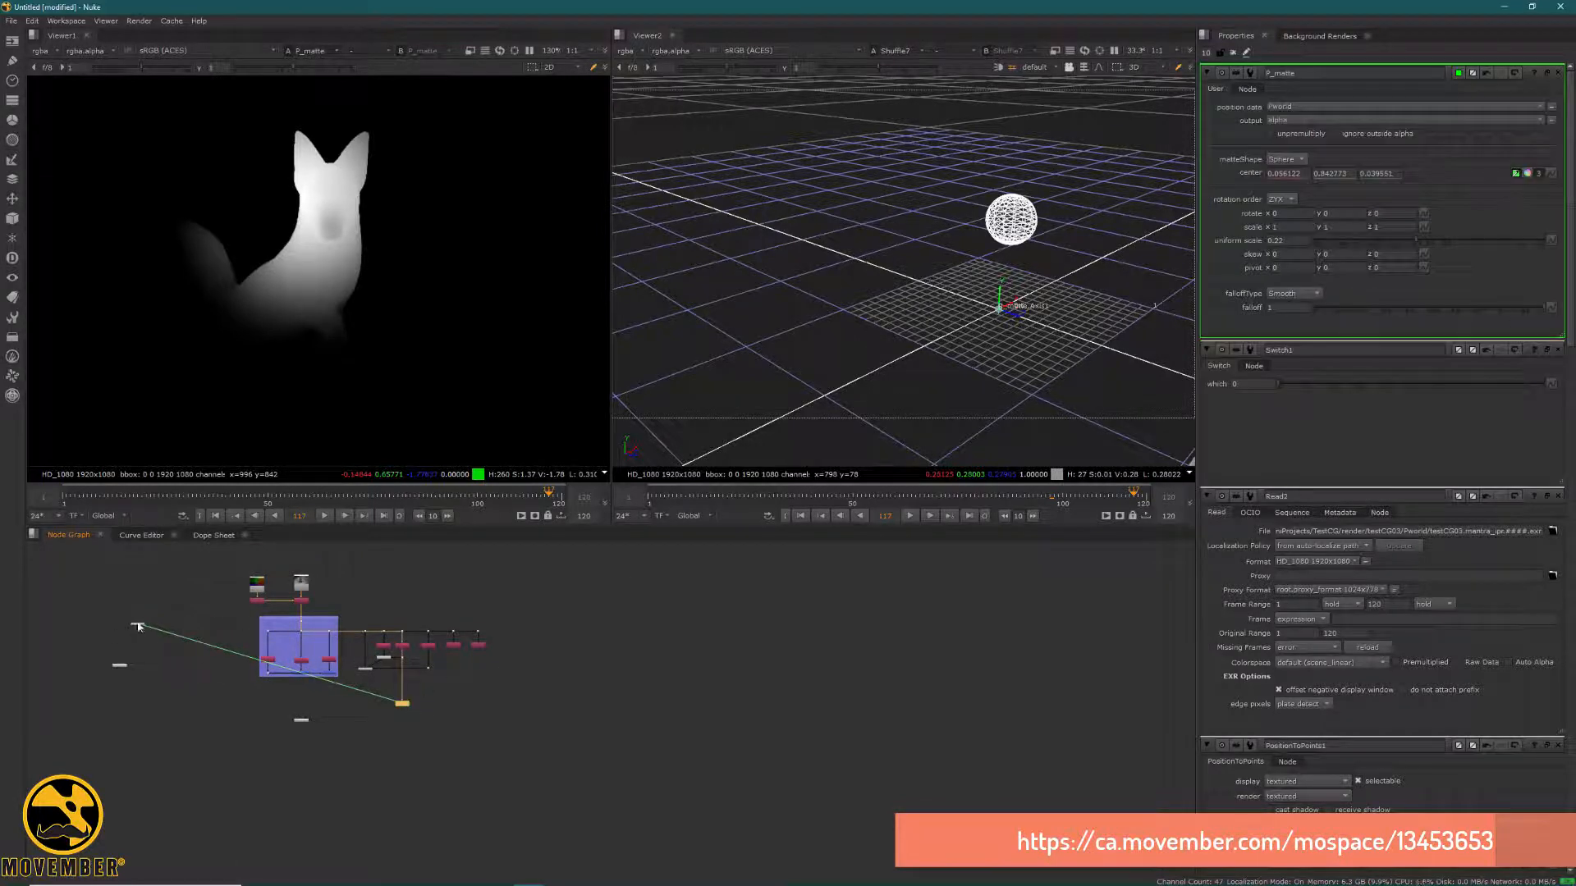
{"action": "left_click_drag", "start_coordinate": [135, 625], "coordinate": [437, 701]}
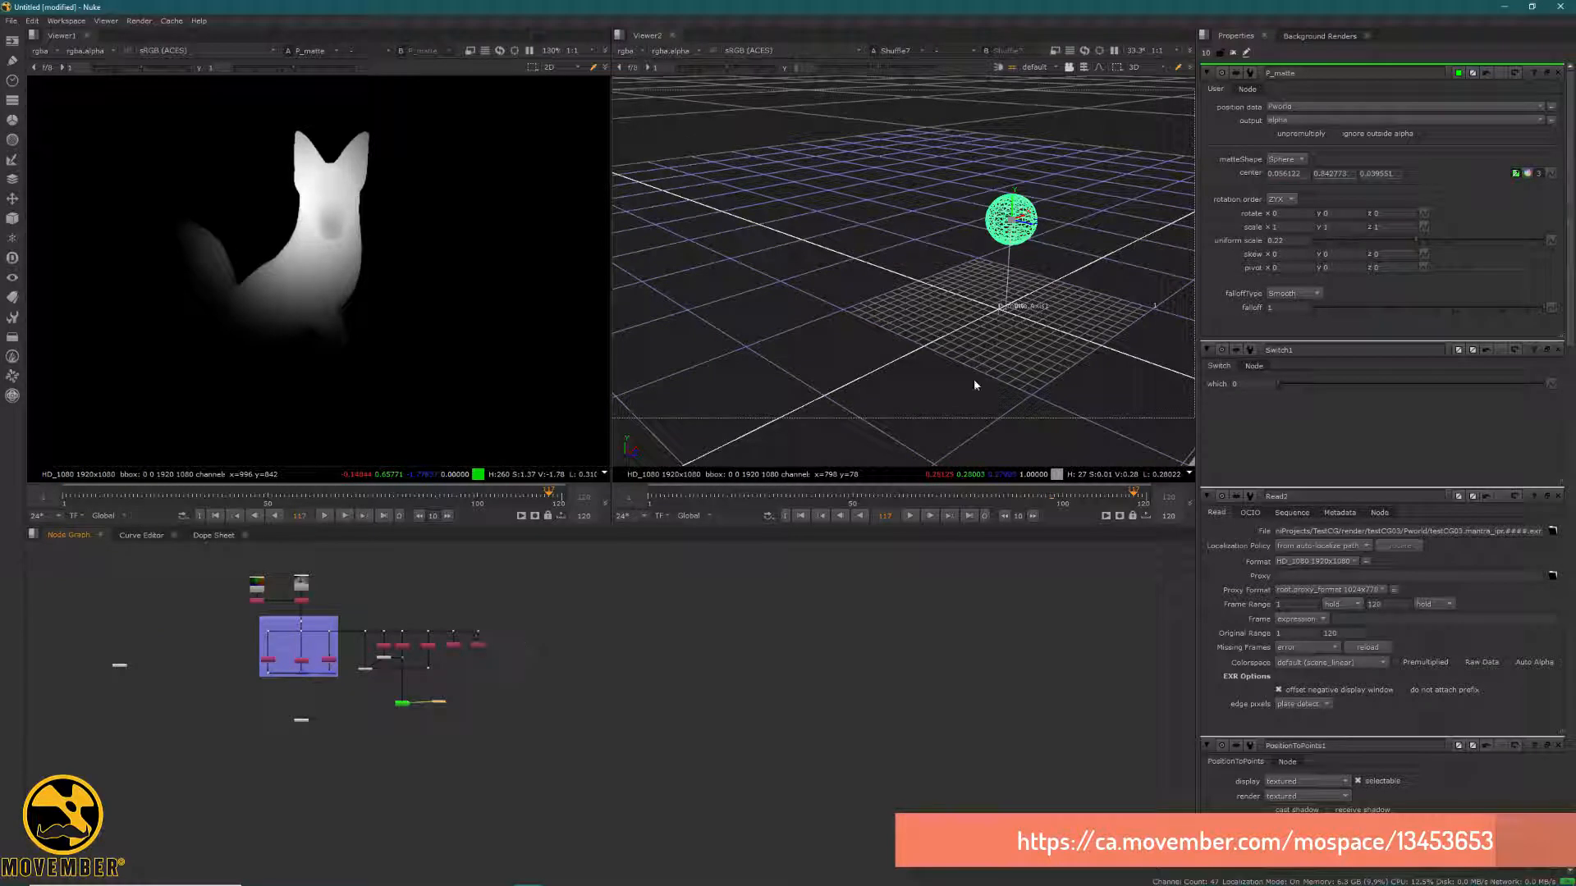
Set the P_matte position data to P and view the full camera-space position pass in 2D
{"action": "left_click", "coordinate": [1295, 106]}
{"action": "left_click", "coordinate": [1303, 197]}
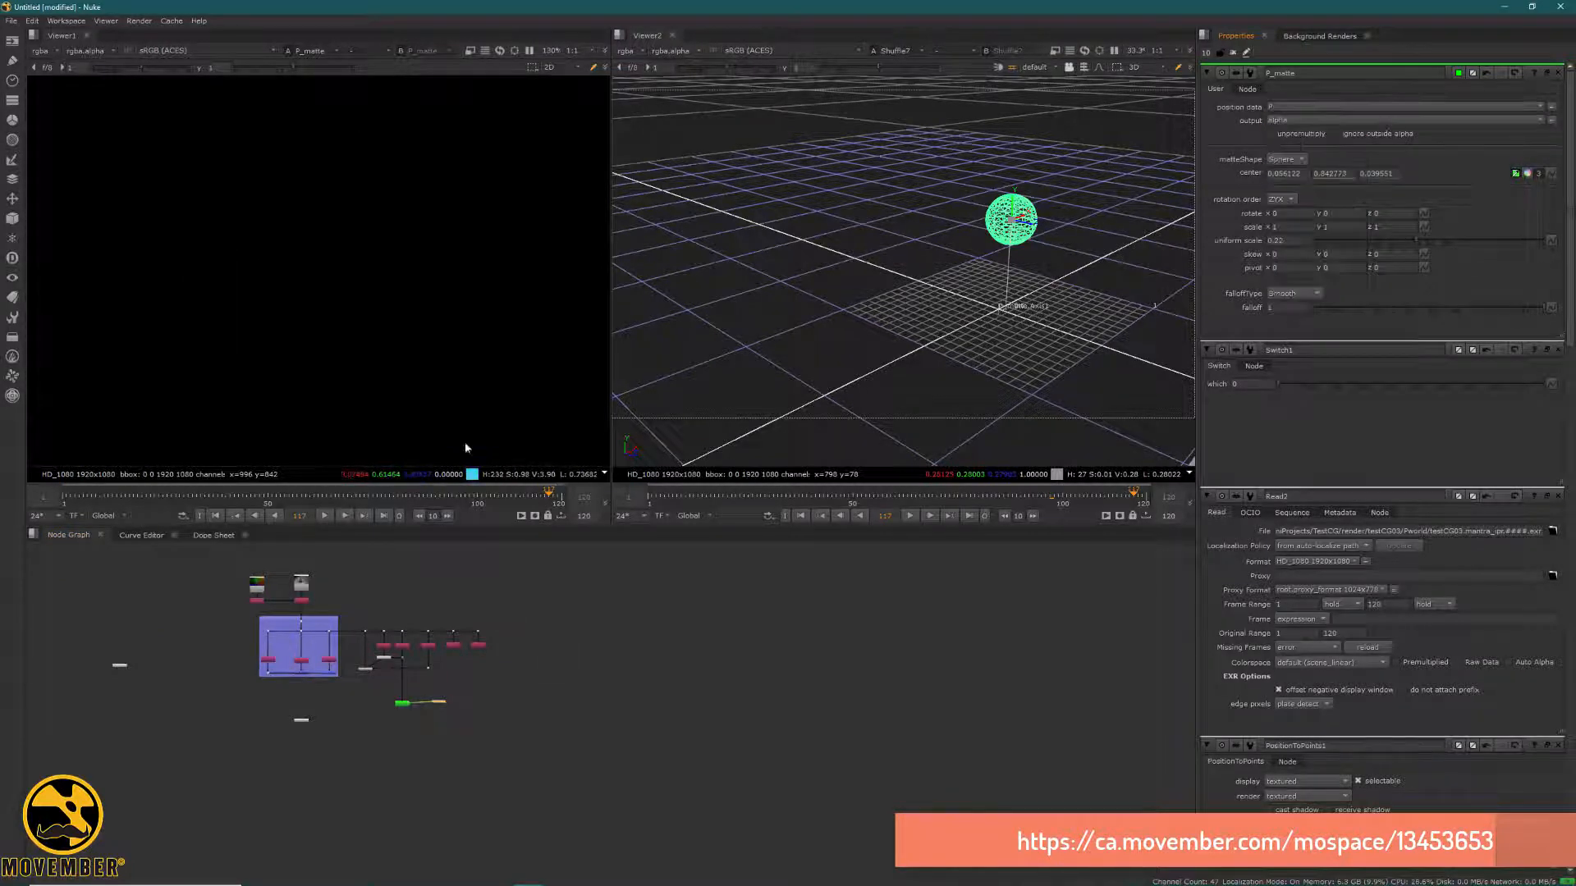
{"action": "key", "text": "Tab"}
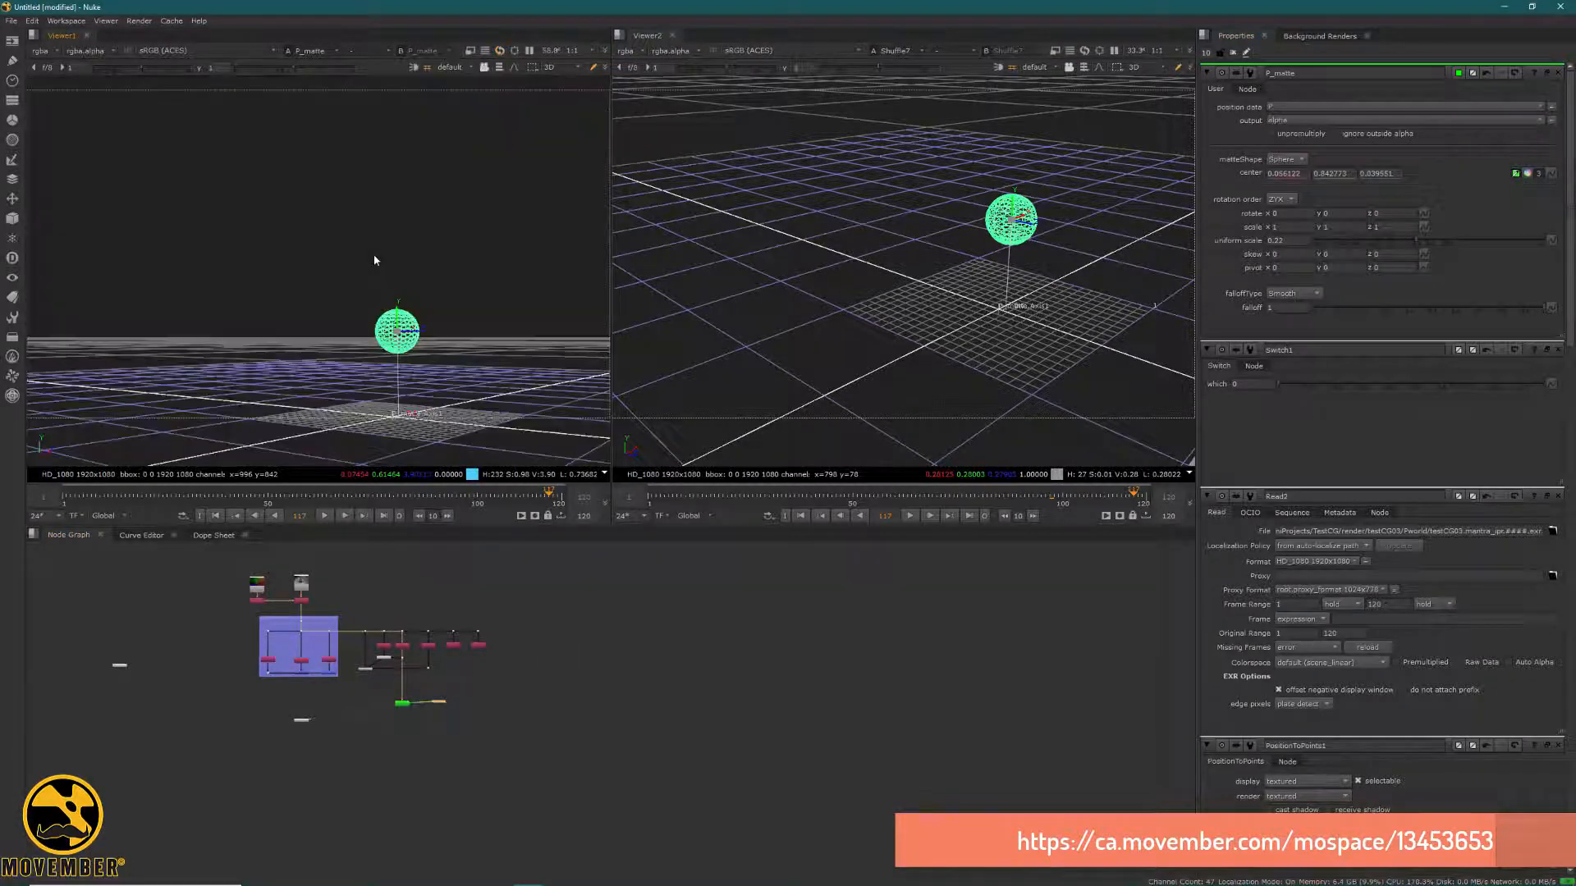
{"action": "key", "text": "Tab"}
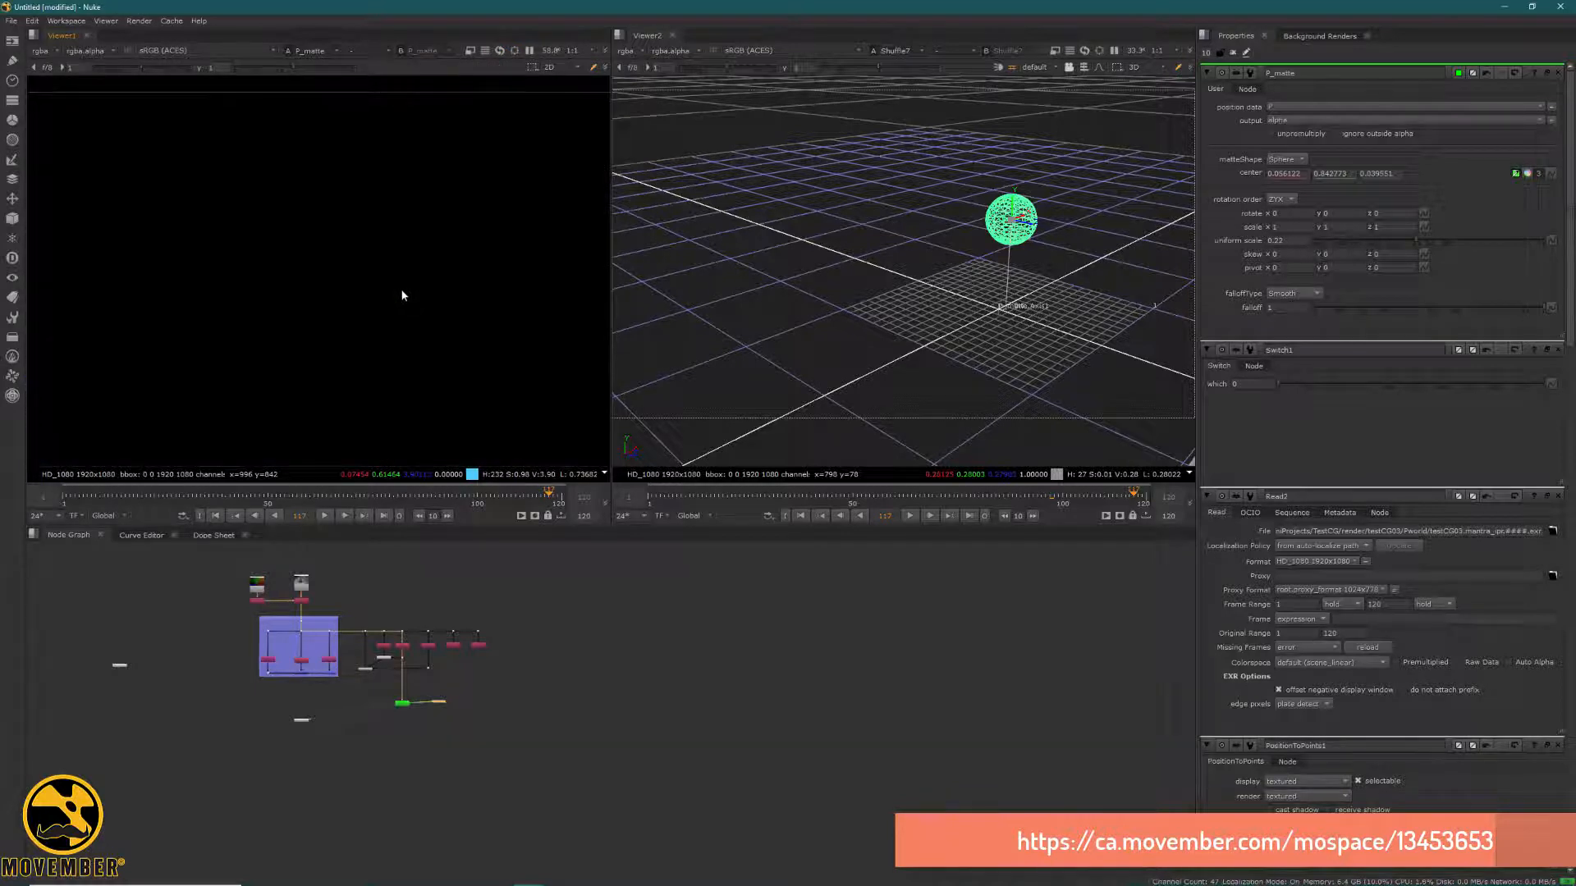
{"action": "scroll", "coordinate": [393, 359], "scroll_direction": "down", "scroll_amount": 5}
{"action": "scroll", "coordinate": [370, 368], "scroll_direction": "up", "scroll_amount": 2}
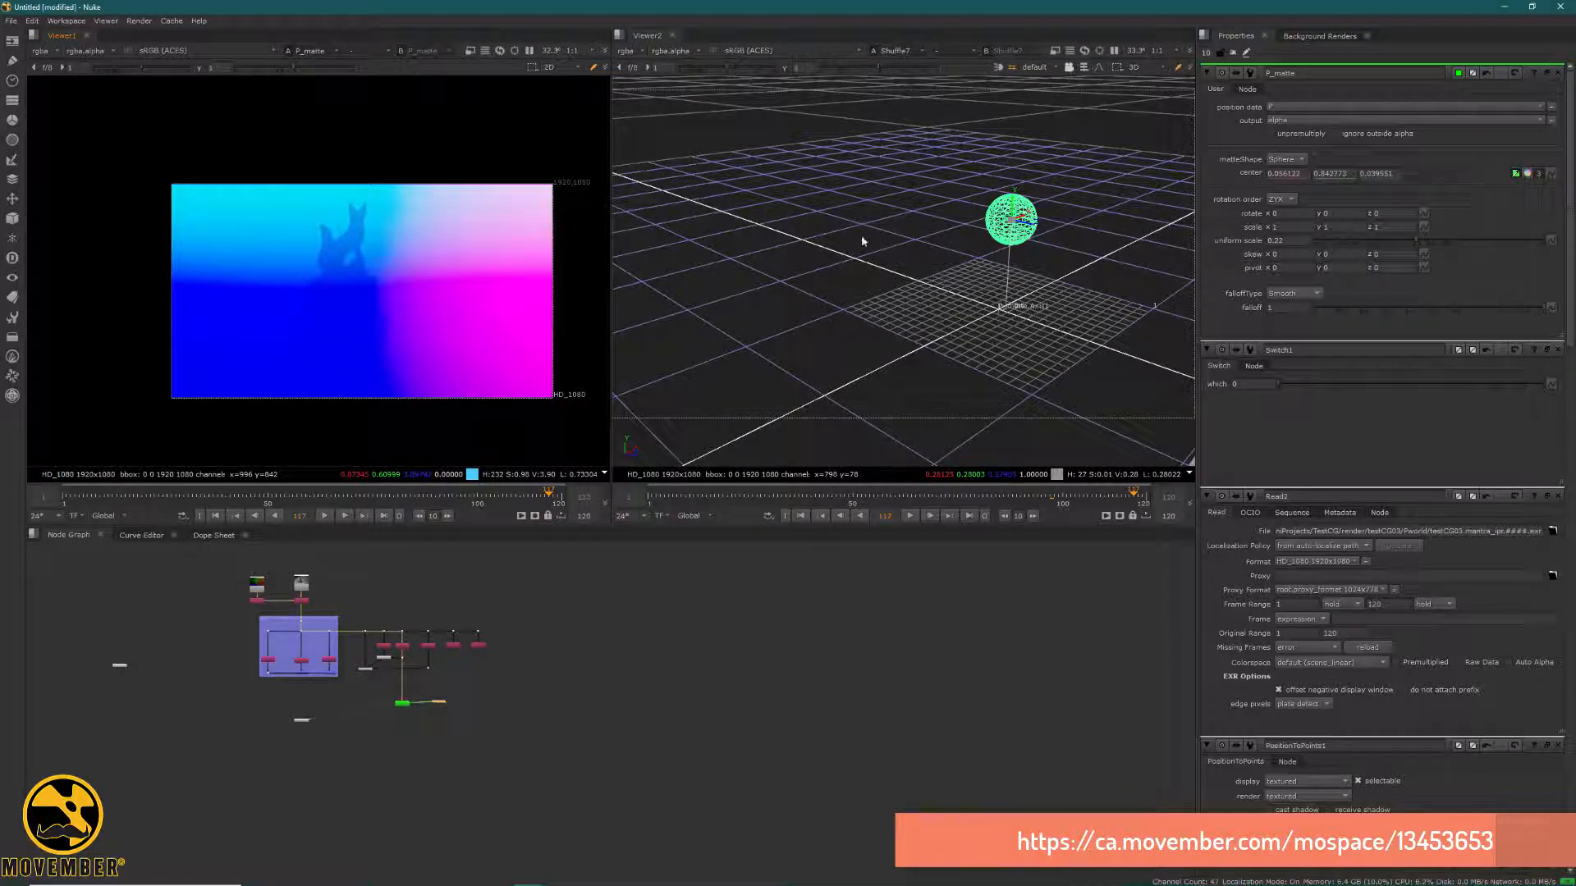
Scrub the timeline and inspect the matte sphere against the P point cloud from another 3D angle
{"action": "middle_click_drag", "start_coordinate": [861, 241], "coordinate": [829, 307], "text": "alt"}
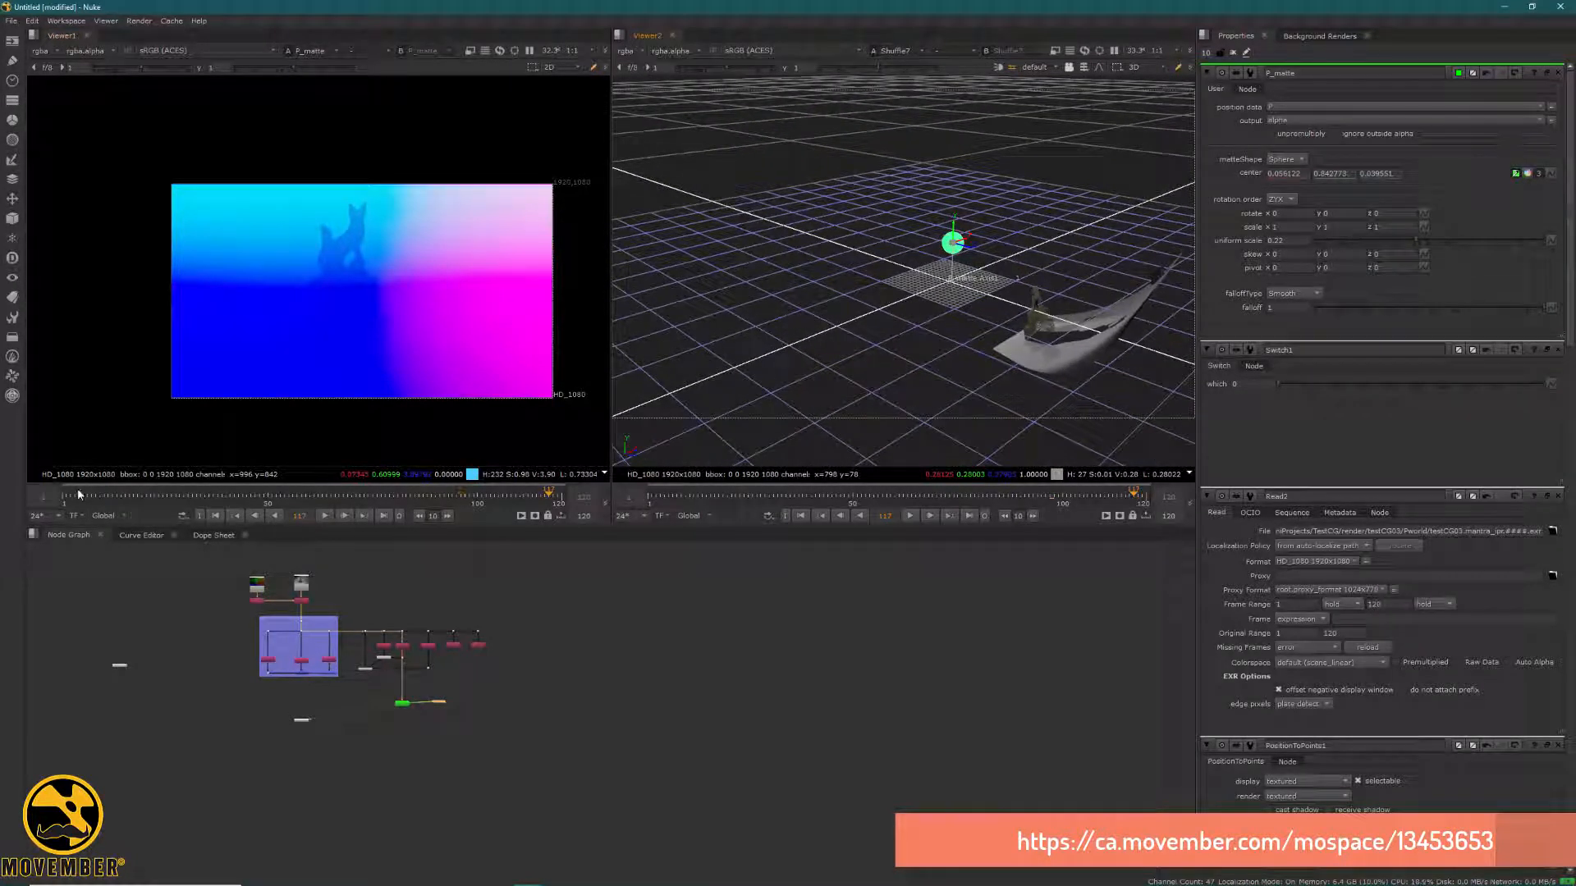
{"action": "left_click_drag", "start_coordinate": [80, 495], "coordinate": [404, 494]}
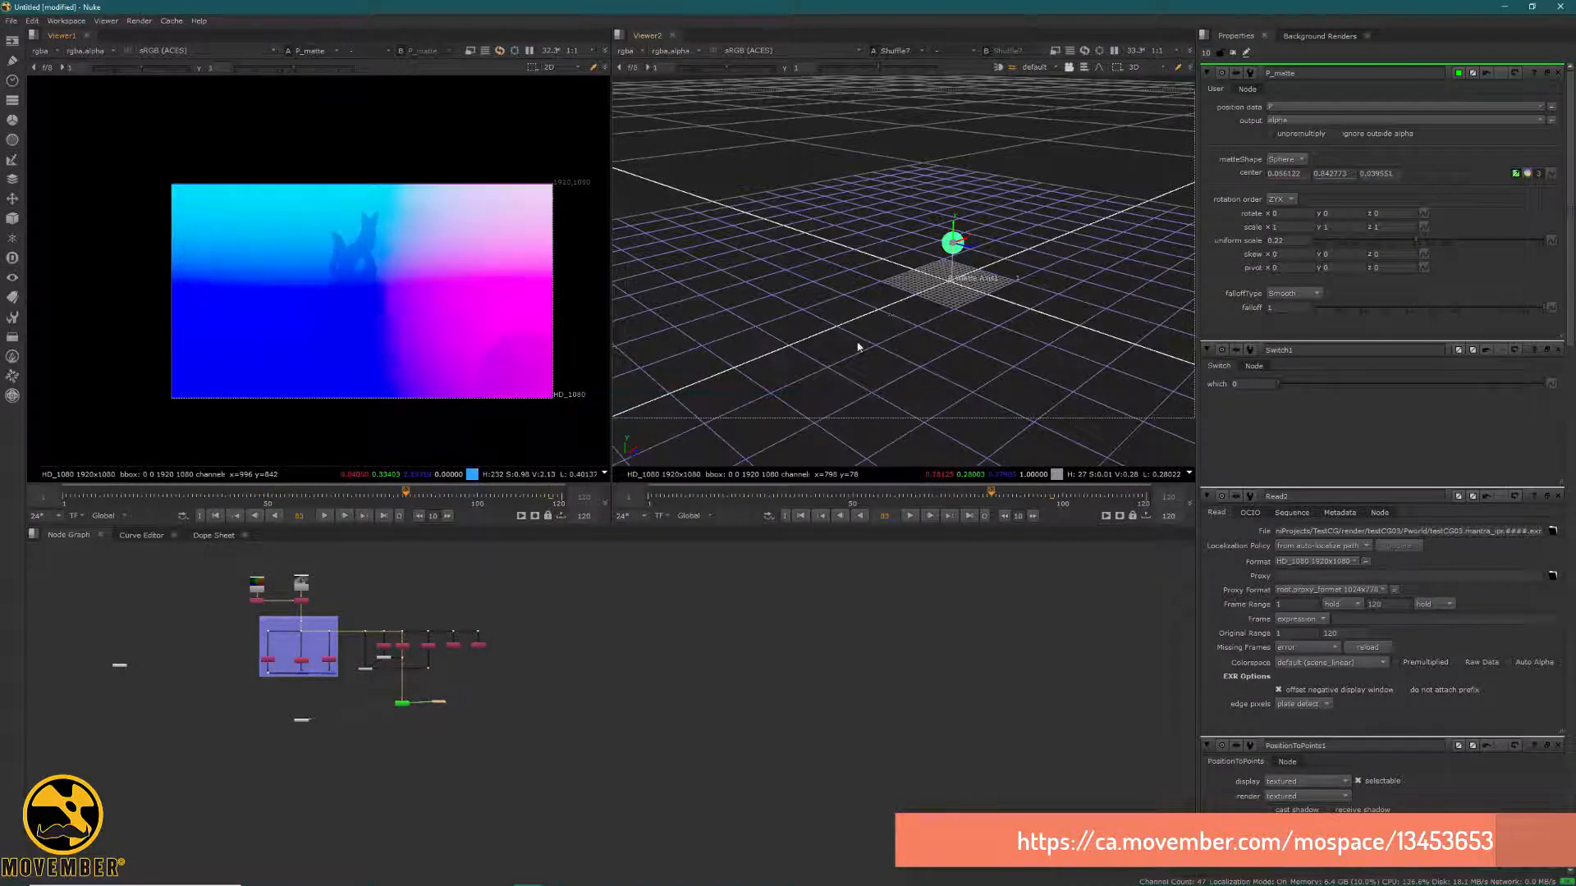
{"action": "left_click", "coordinate": [840, 396]}
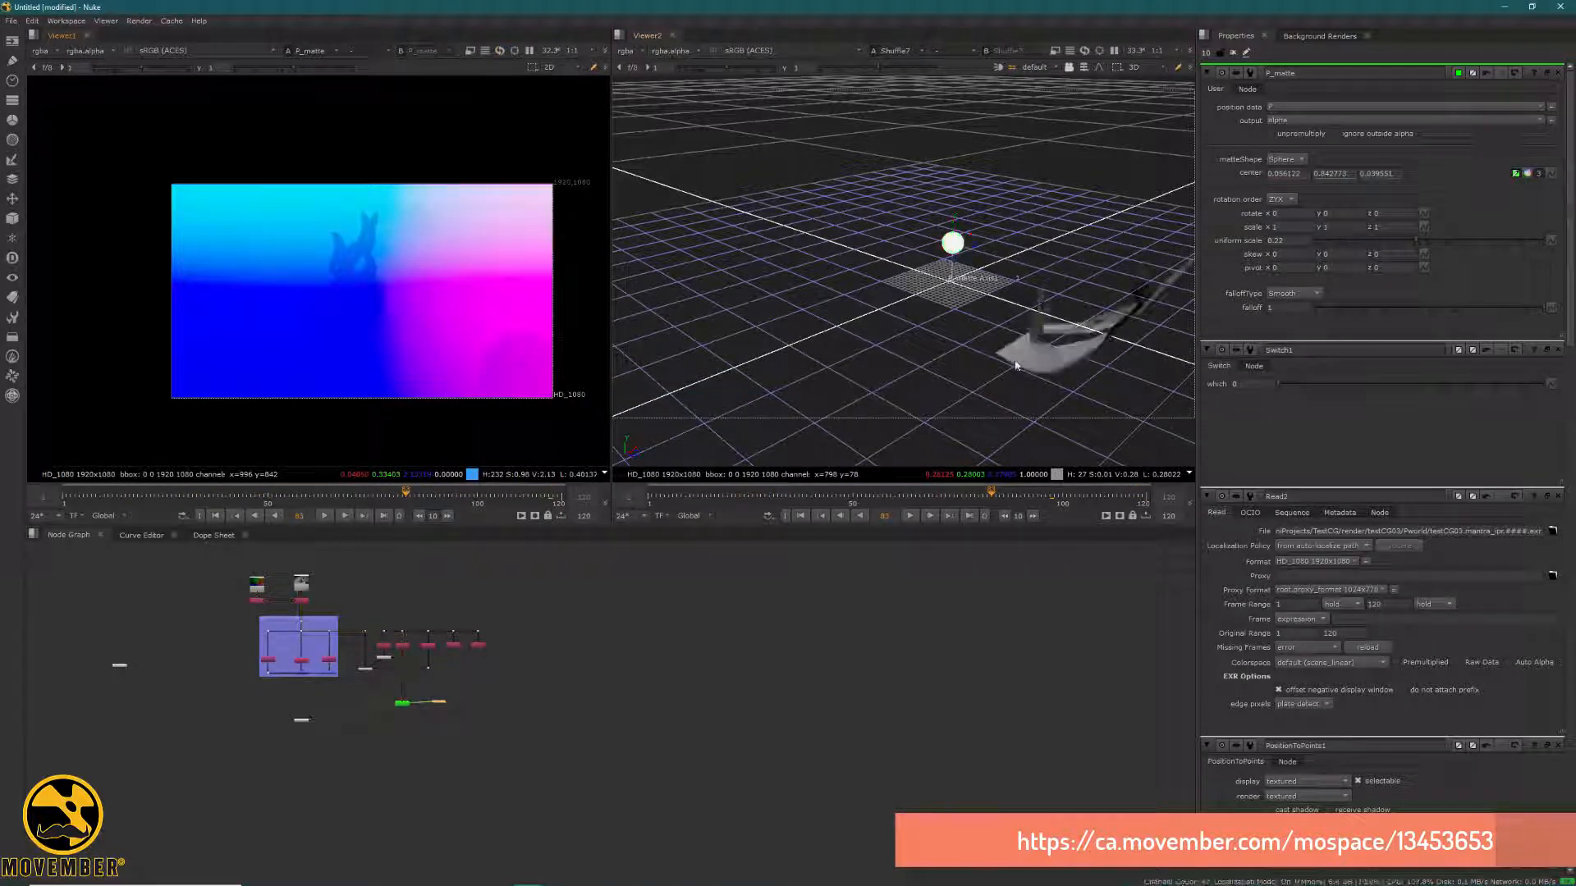
{"action": "left_click_drag", "start_coordinate": [883, 369], "coordinate": [813, 232], "text": "ctrl"}
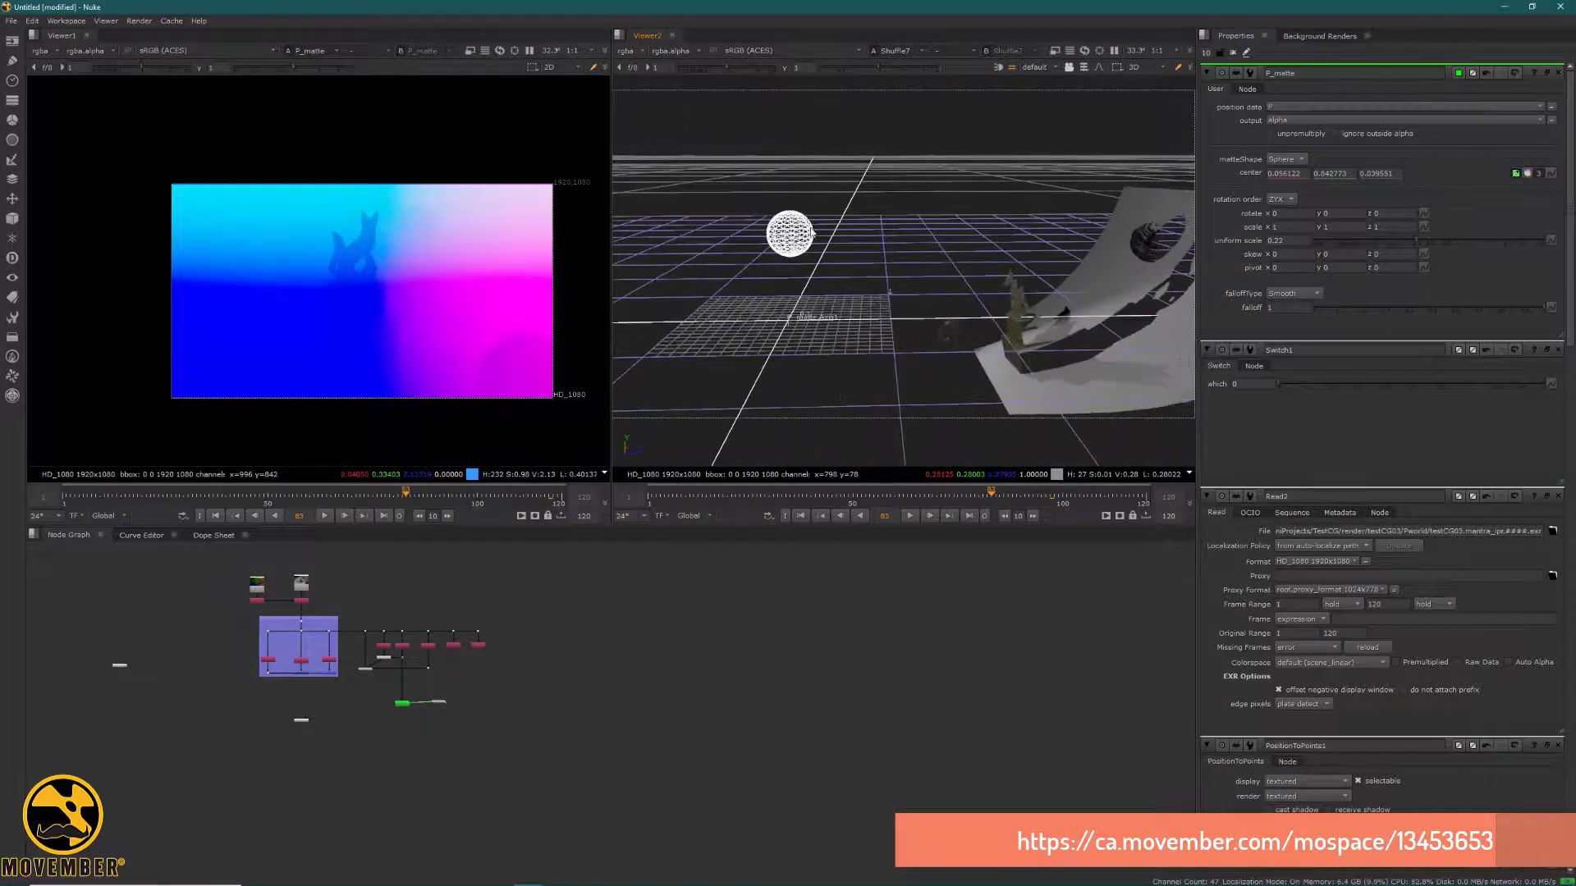
Sample the P_matte center on the fox statue's upper body and scrub back to an earlier frame
{"action": "left_click", "coordinate": [362, 242], "text": "ctrl"}
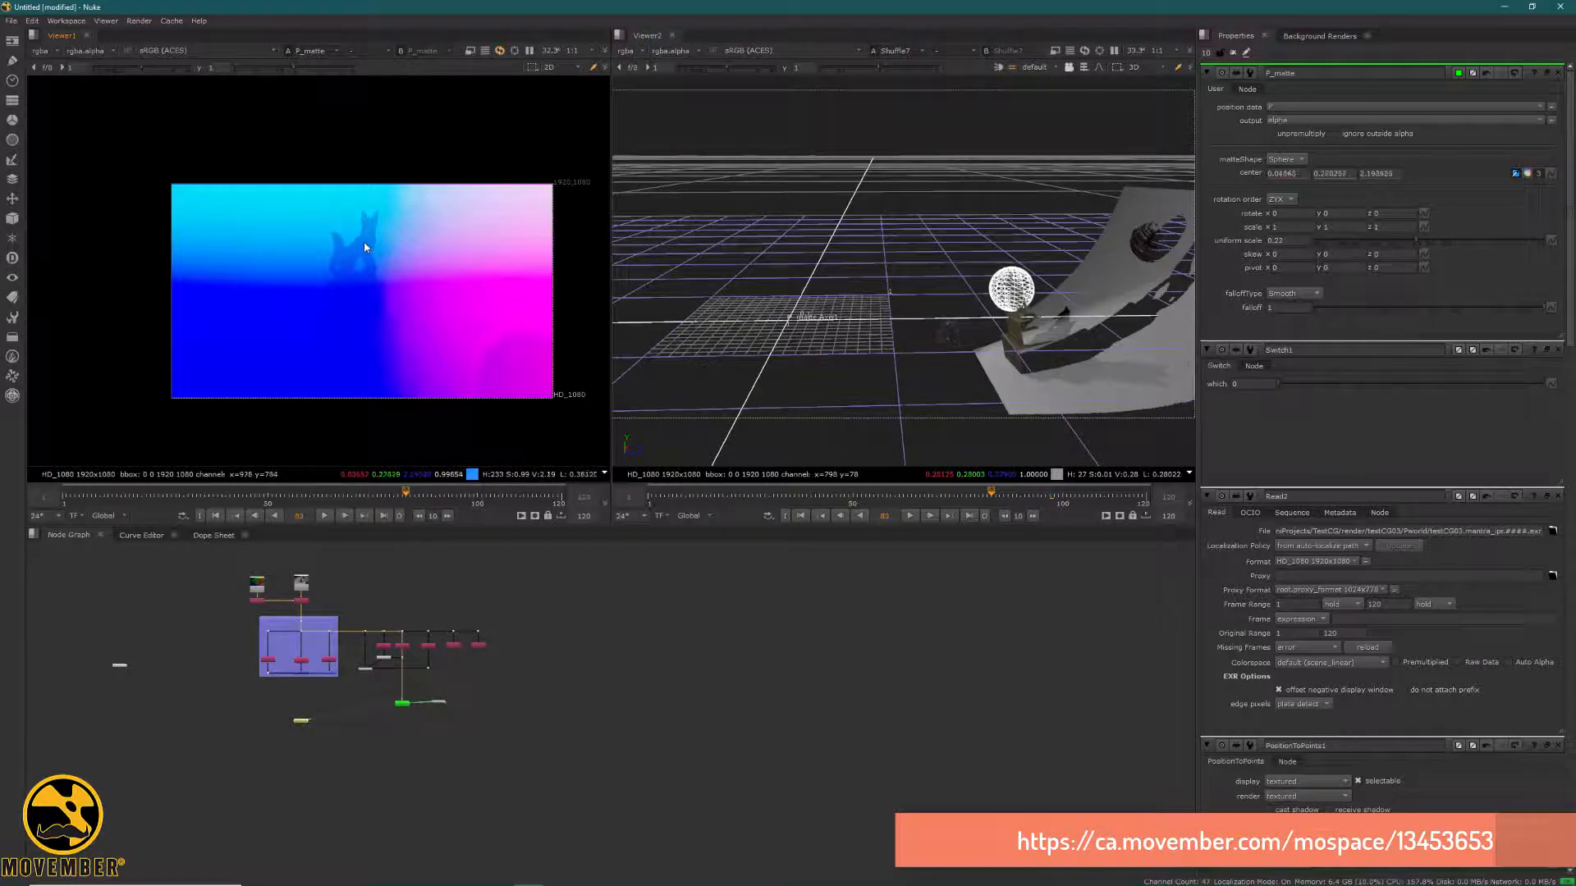
{"action": "left_click", "coordinate": [364, 240], "text": "ctrl"}
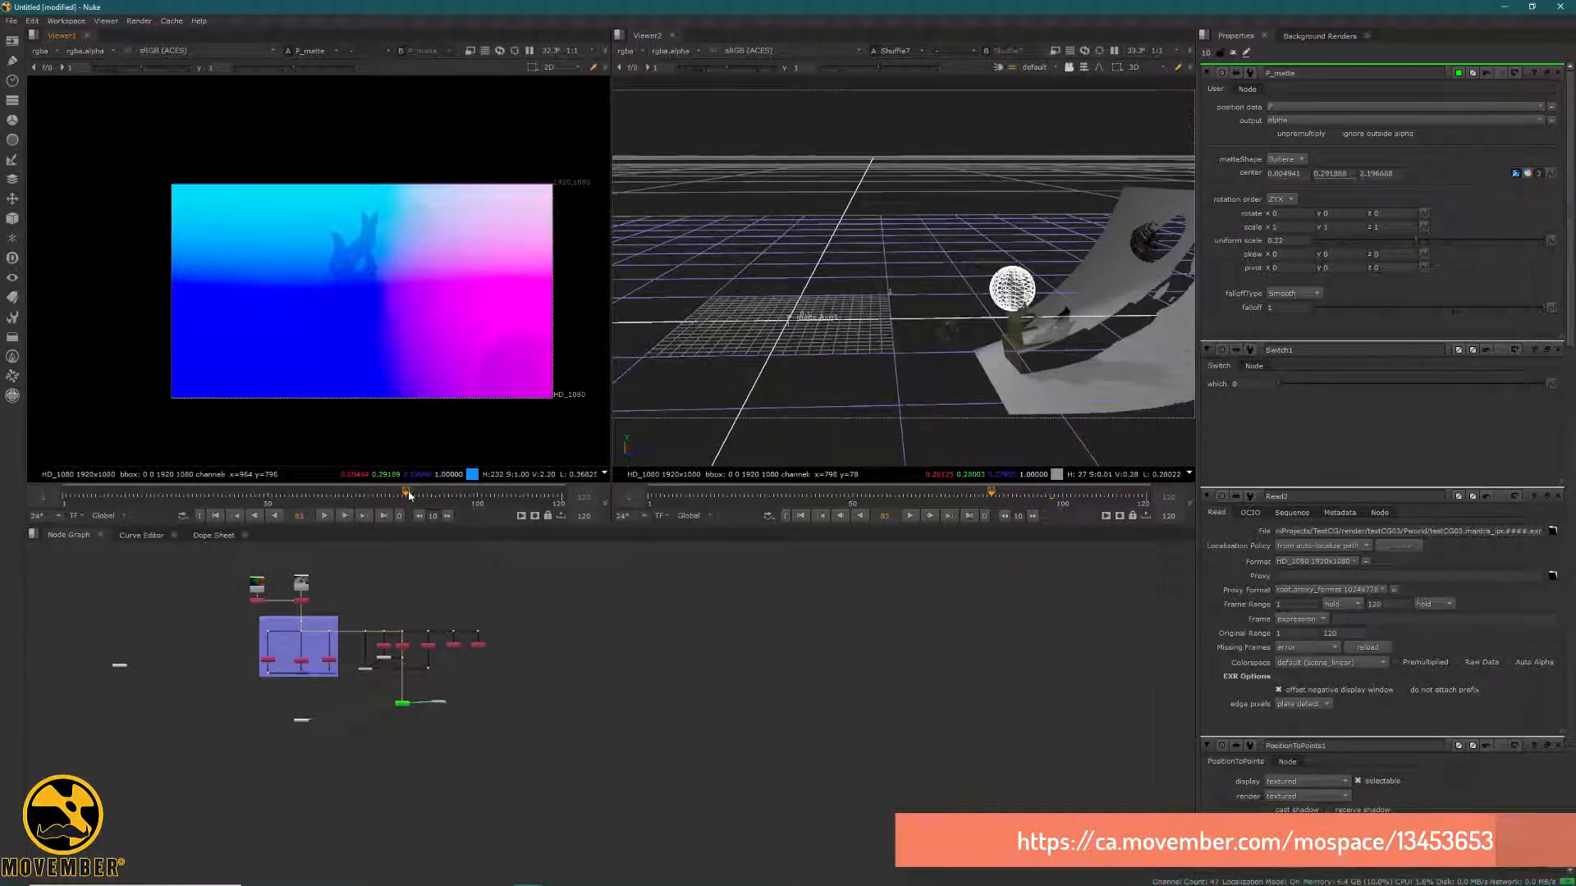
{"action": "left_click_drag", "start_coordinate": [407, 493], "coordinate": [243, 491]}
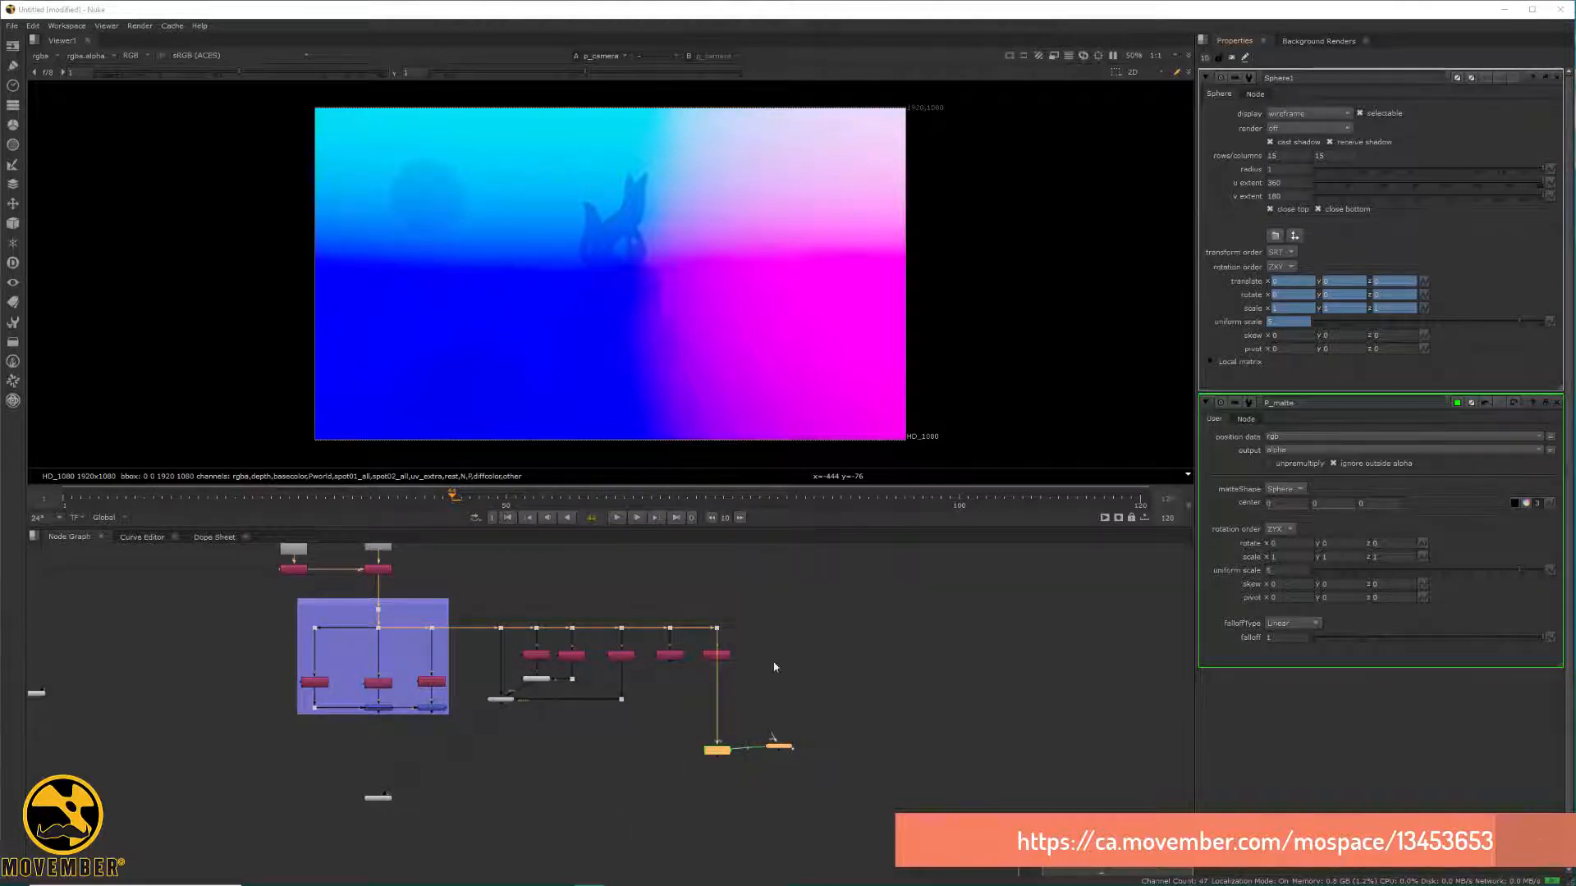
View the P_object Shuffle's rest pass, then compare it with the render from the Dot above it at another frame
{"action": "scroll", "coordinate": [776, 657], "scroll_direction": "up", "scroll_amount": 3}
{"action": "scroll", "coordinate": [713, 634], "scroll_direction": "up", "scroll_amount": 2}
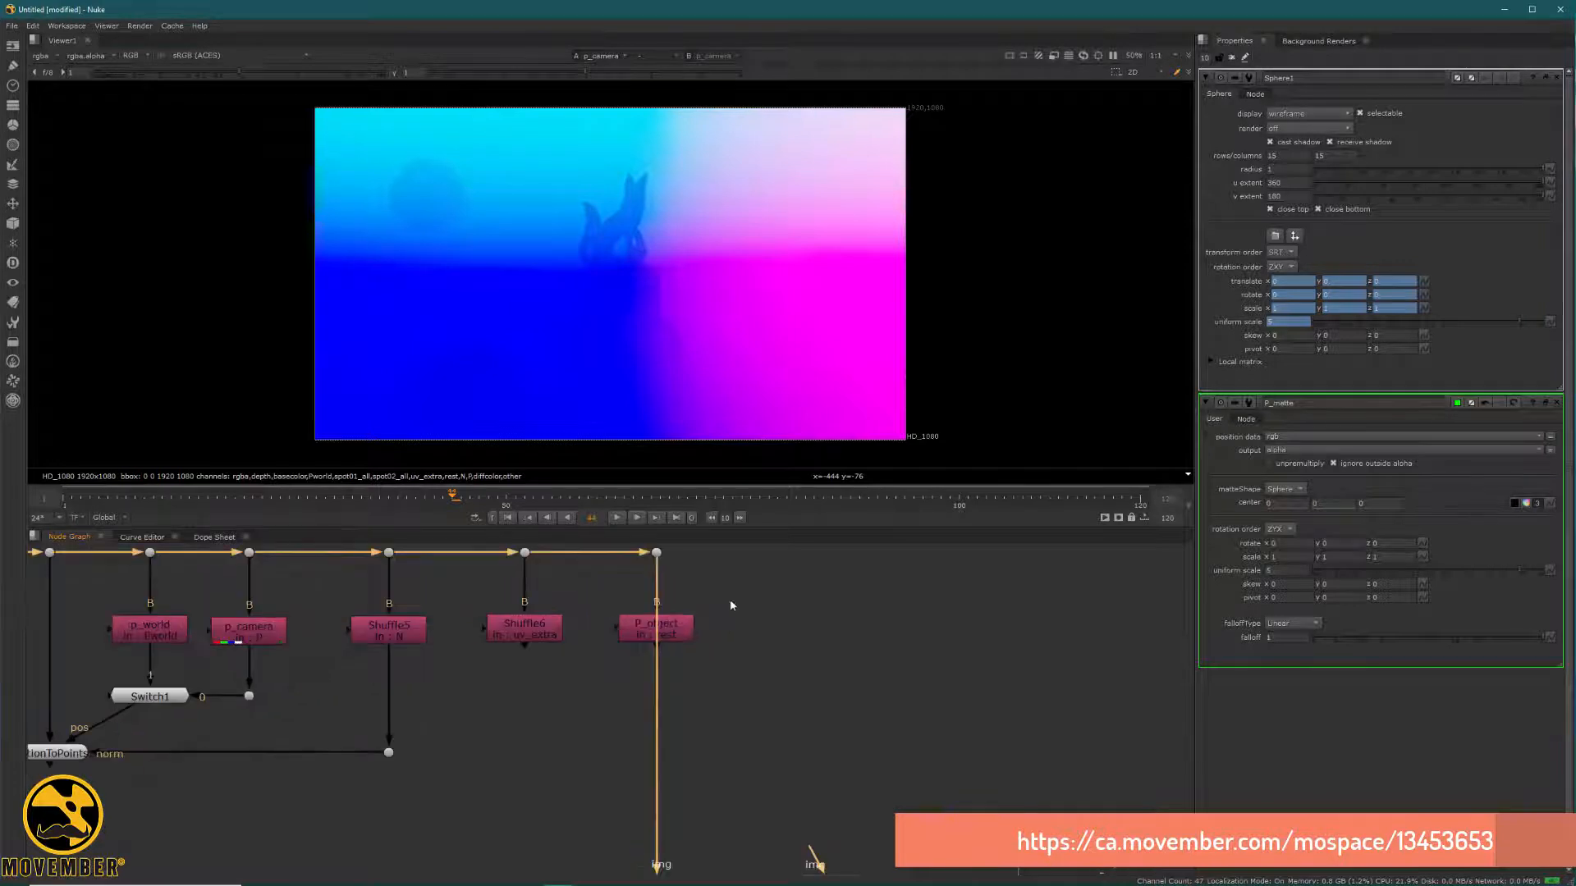
{"action": "left_click", "coordinate": [648, 615]}
{"action": "key", "text": "1"}
{"action": "left_click_drag", "start_coordinate": [702, 585], "coordinate": [622, 535]}
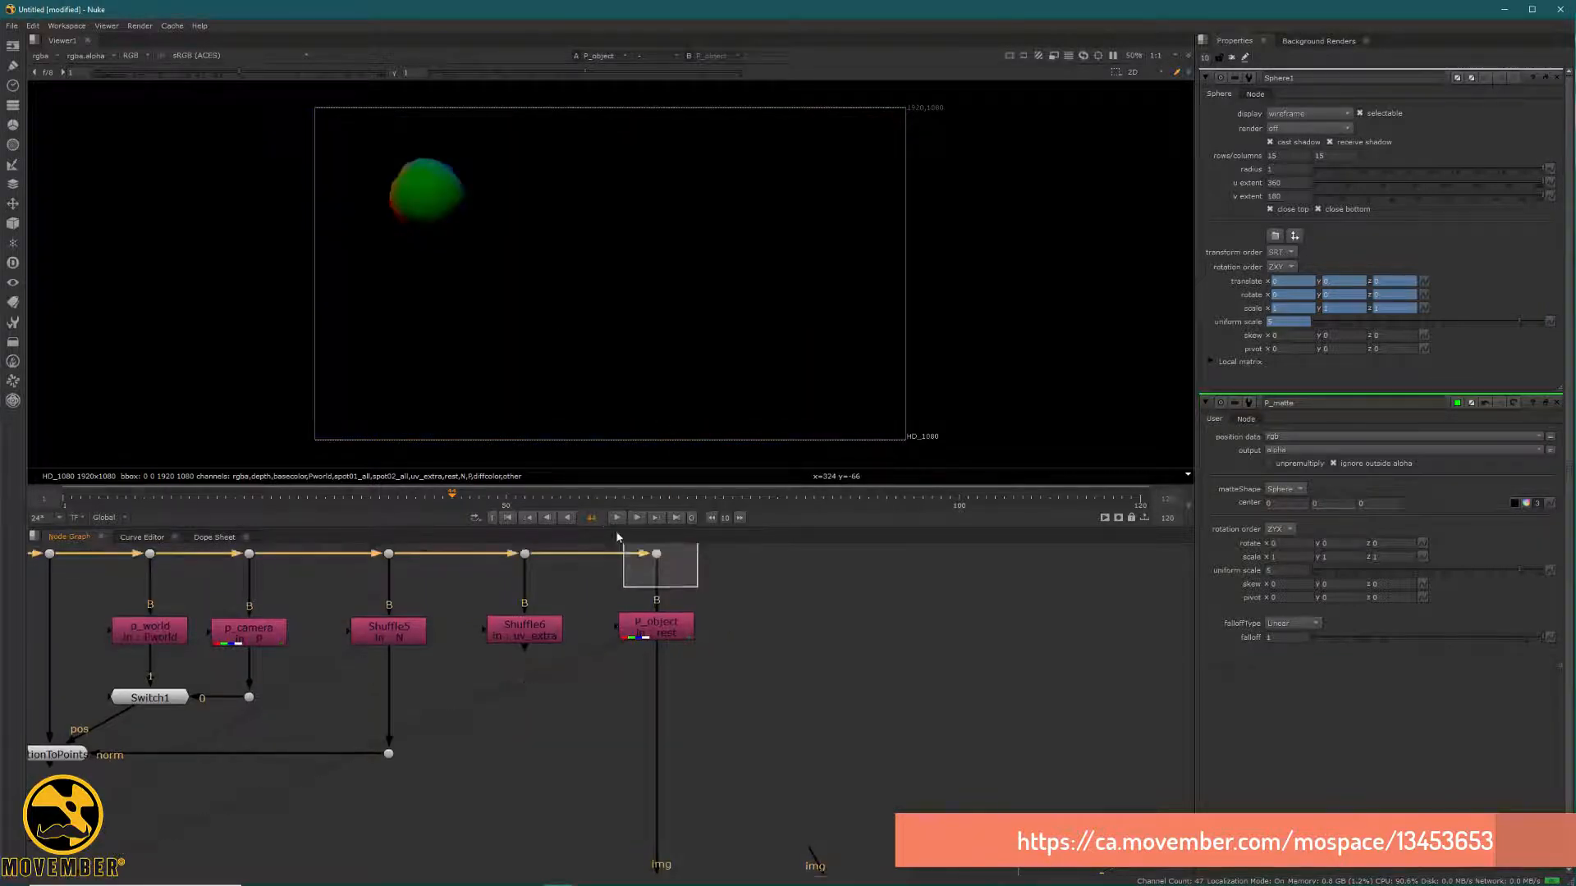
{"action": "key", "text": "1"}
{"action": "left_click", "coordinate": [551, 497]}
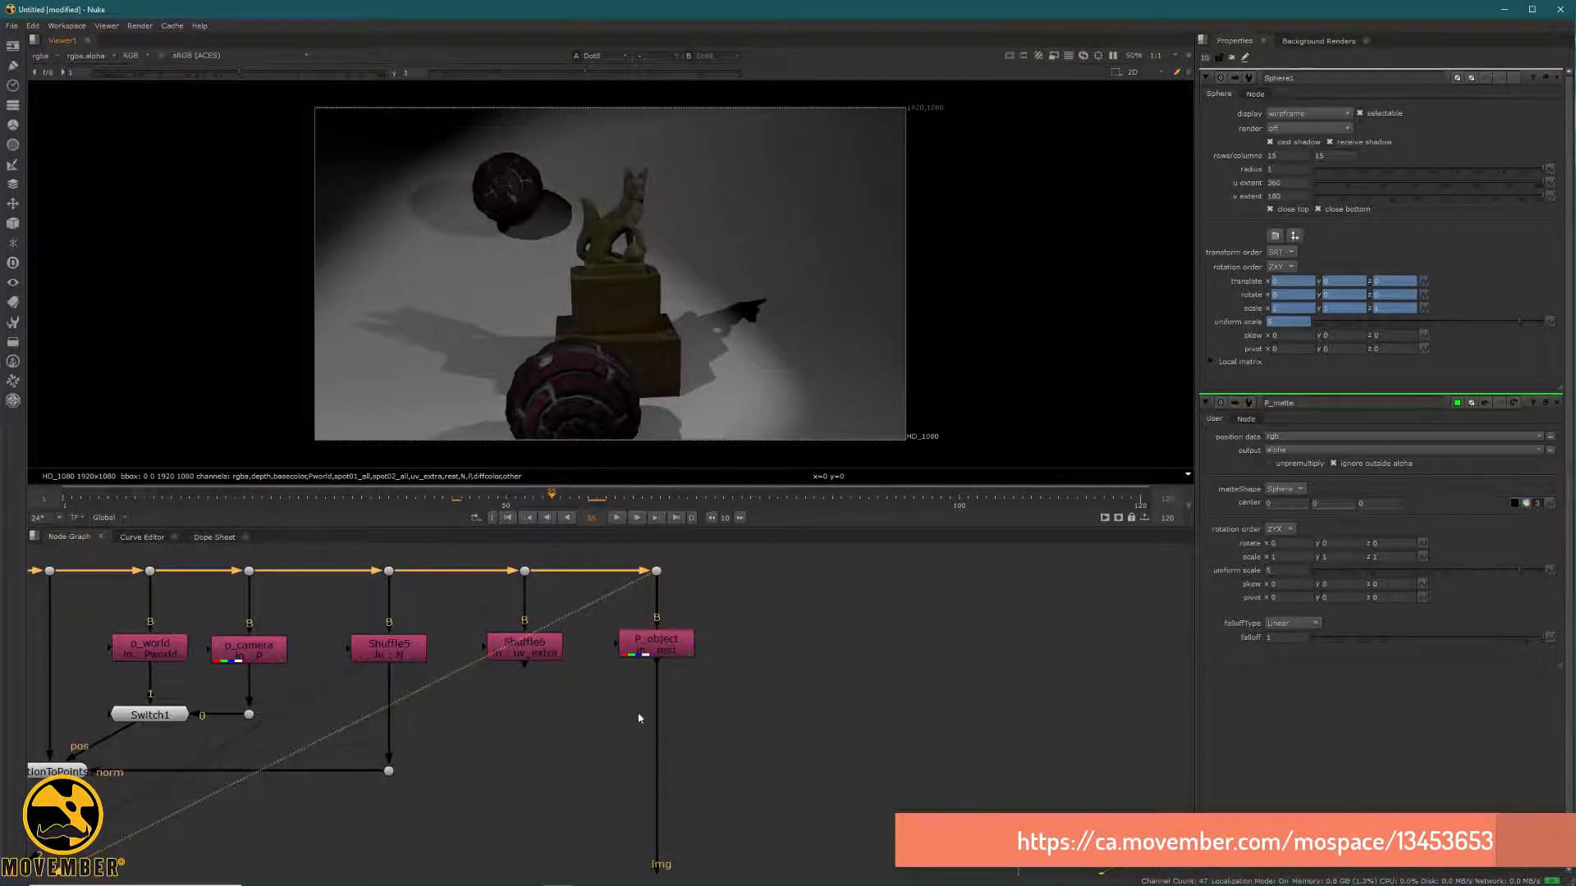
Set the P_matte position data to rest, view the node and scrub through the moving ball's frames
{"action": "middle_click_drag", "start_coordinate": [640, 718], "coordinate": [668, 517]}
{"action": "double_click", "coordinate": [686, 713]}
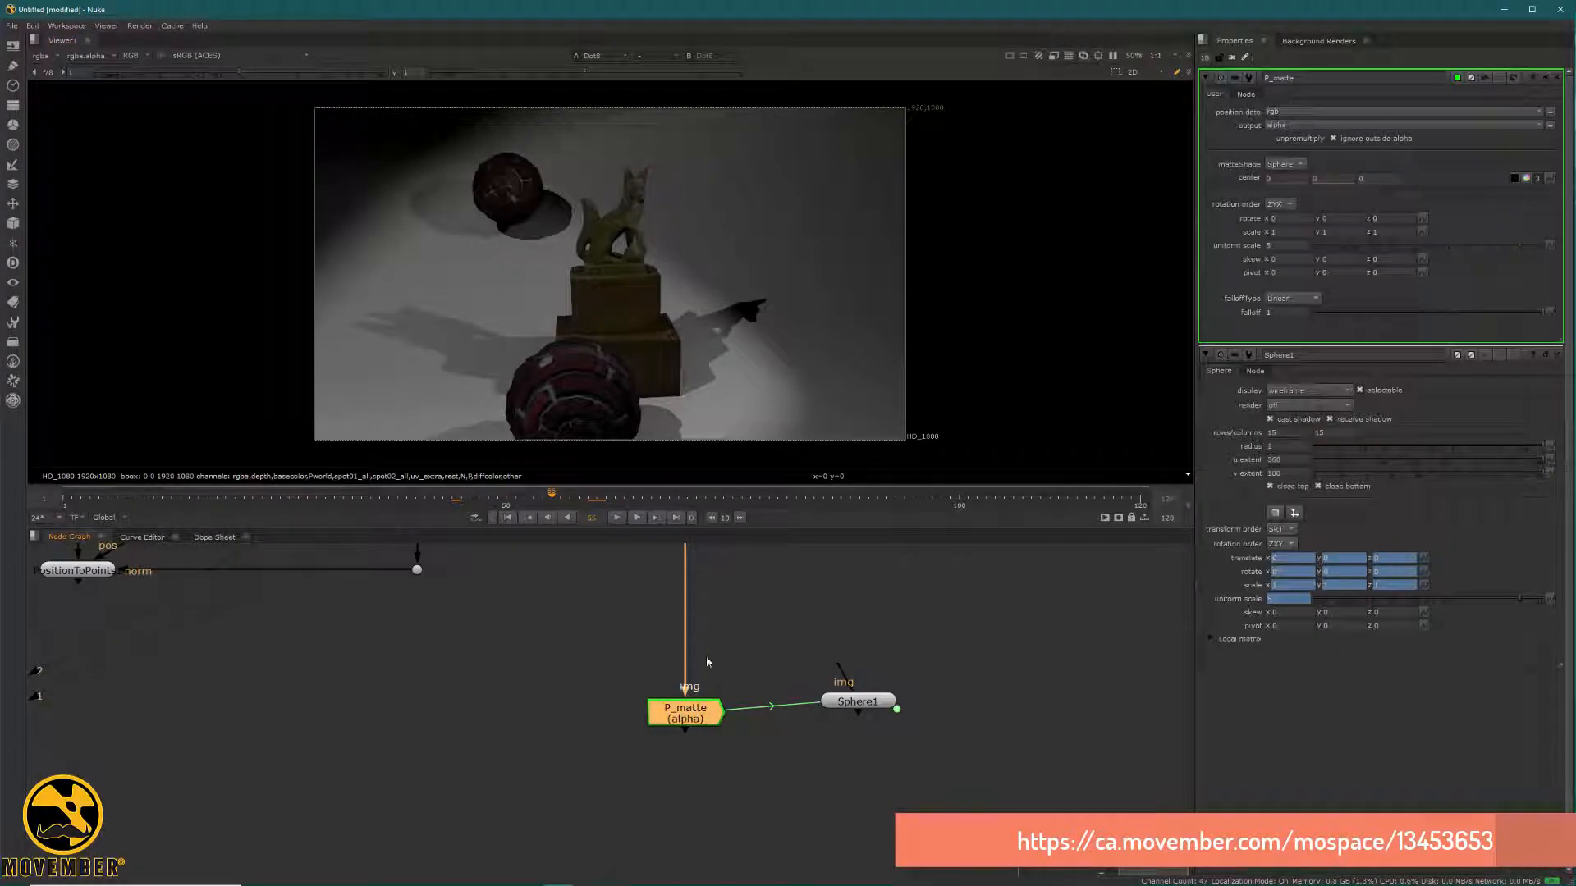
{"action": "left_click", "coordinate": [1310, 112]}
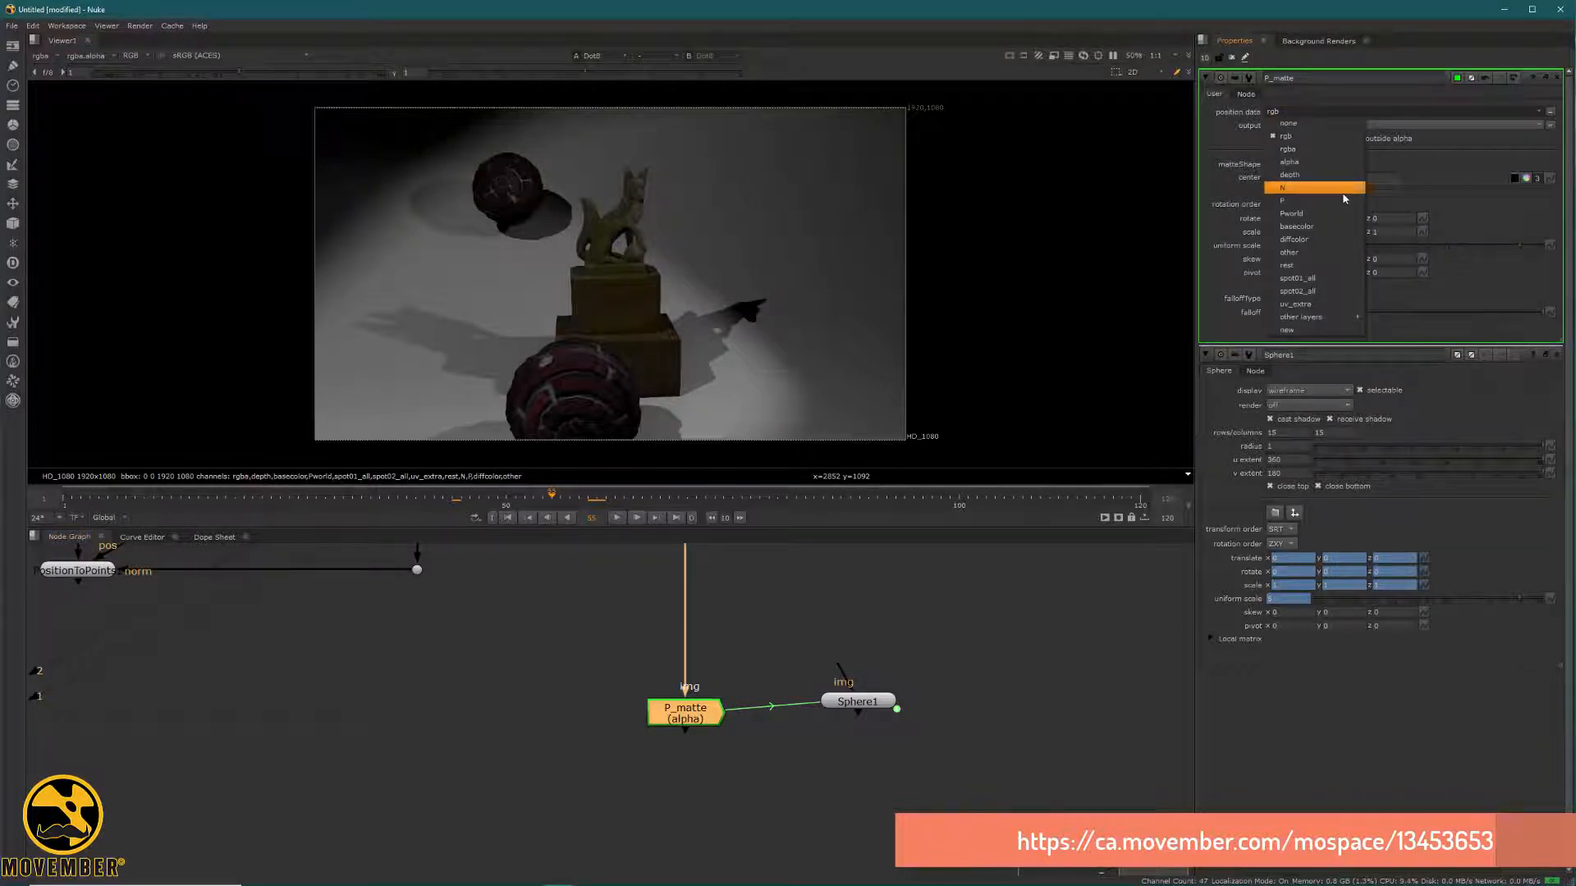
{"action": "left_click", "coordinate": [1323, 265]}
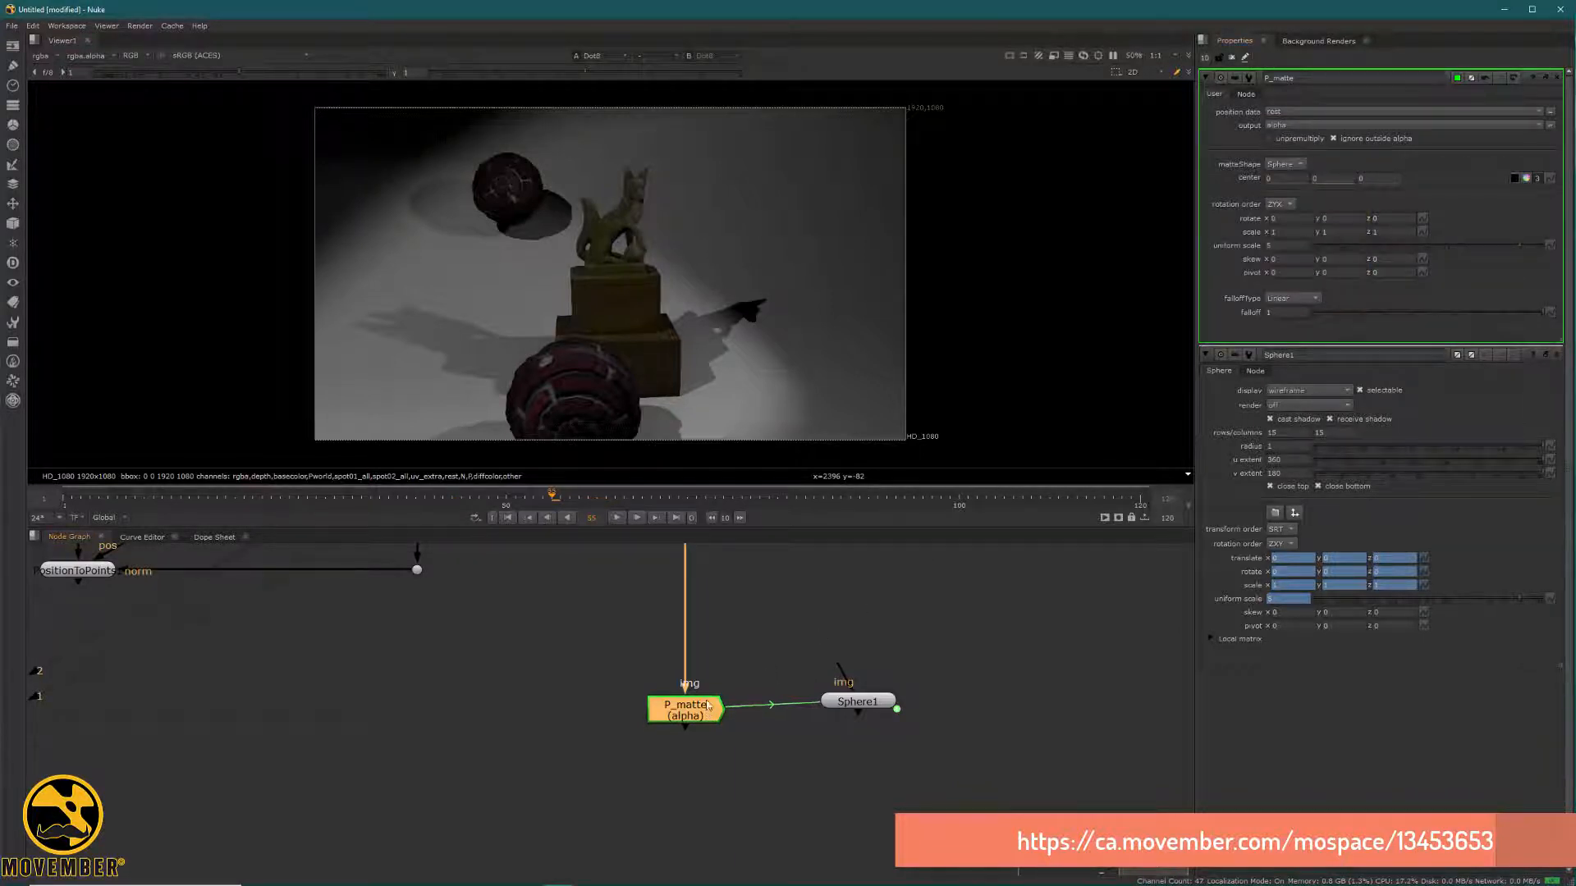
{"action": "key", "text": "1"}
{"action": "left_click", "coordinate": [732, 497]}
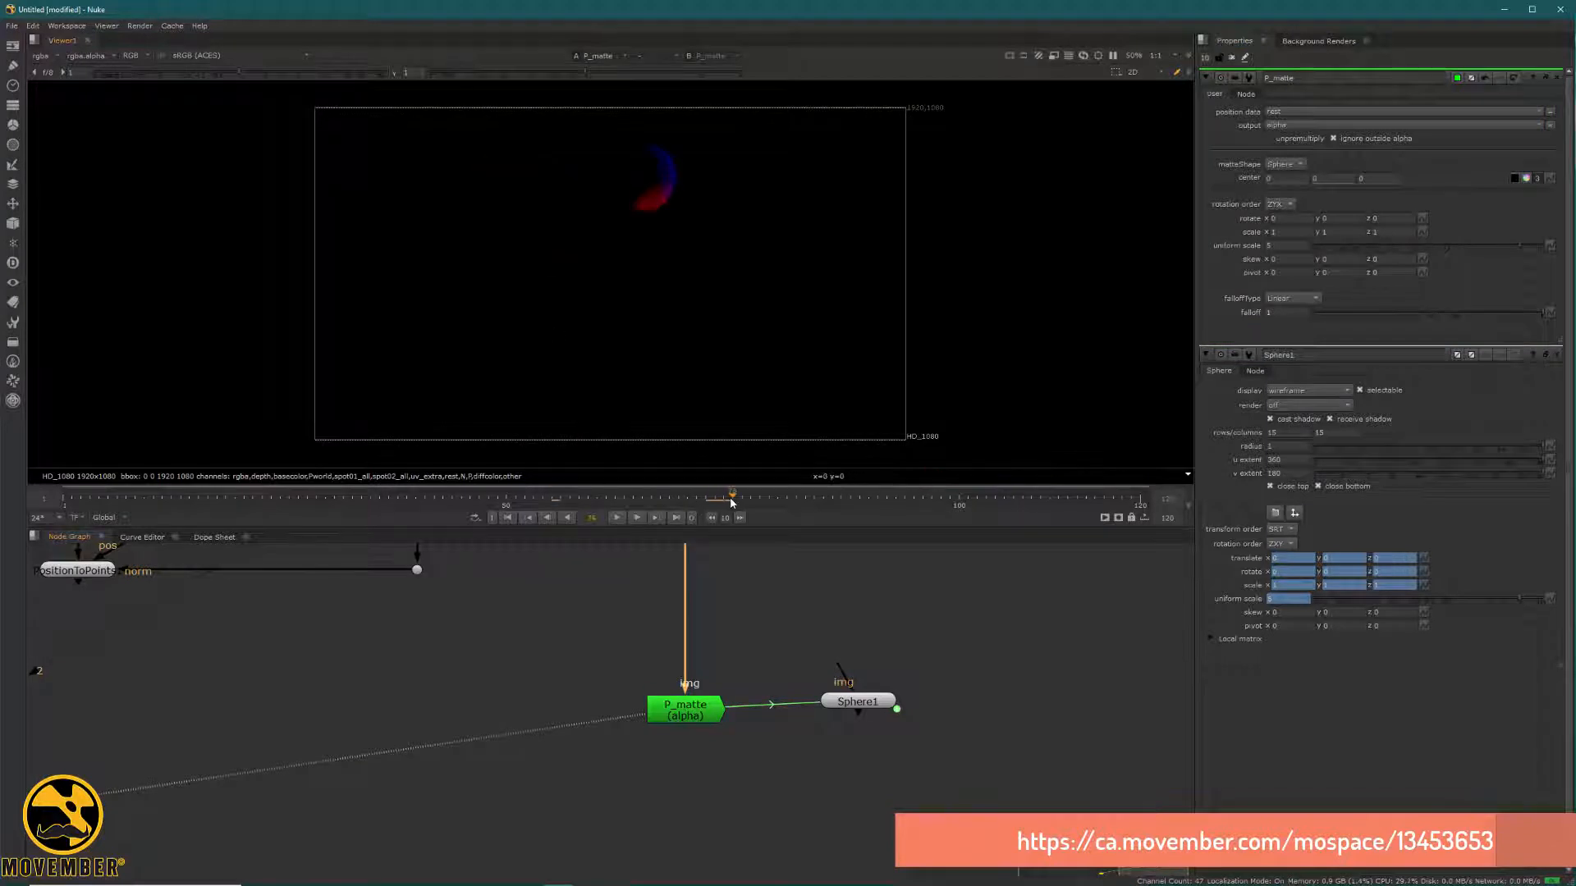
{"action": "left_click_drag", "start_coordinate": [731, 499], "coordinate": [633, 500]}
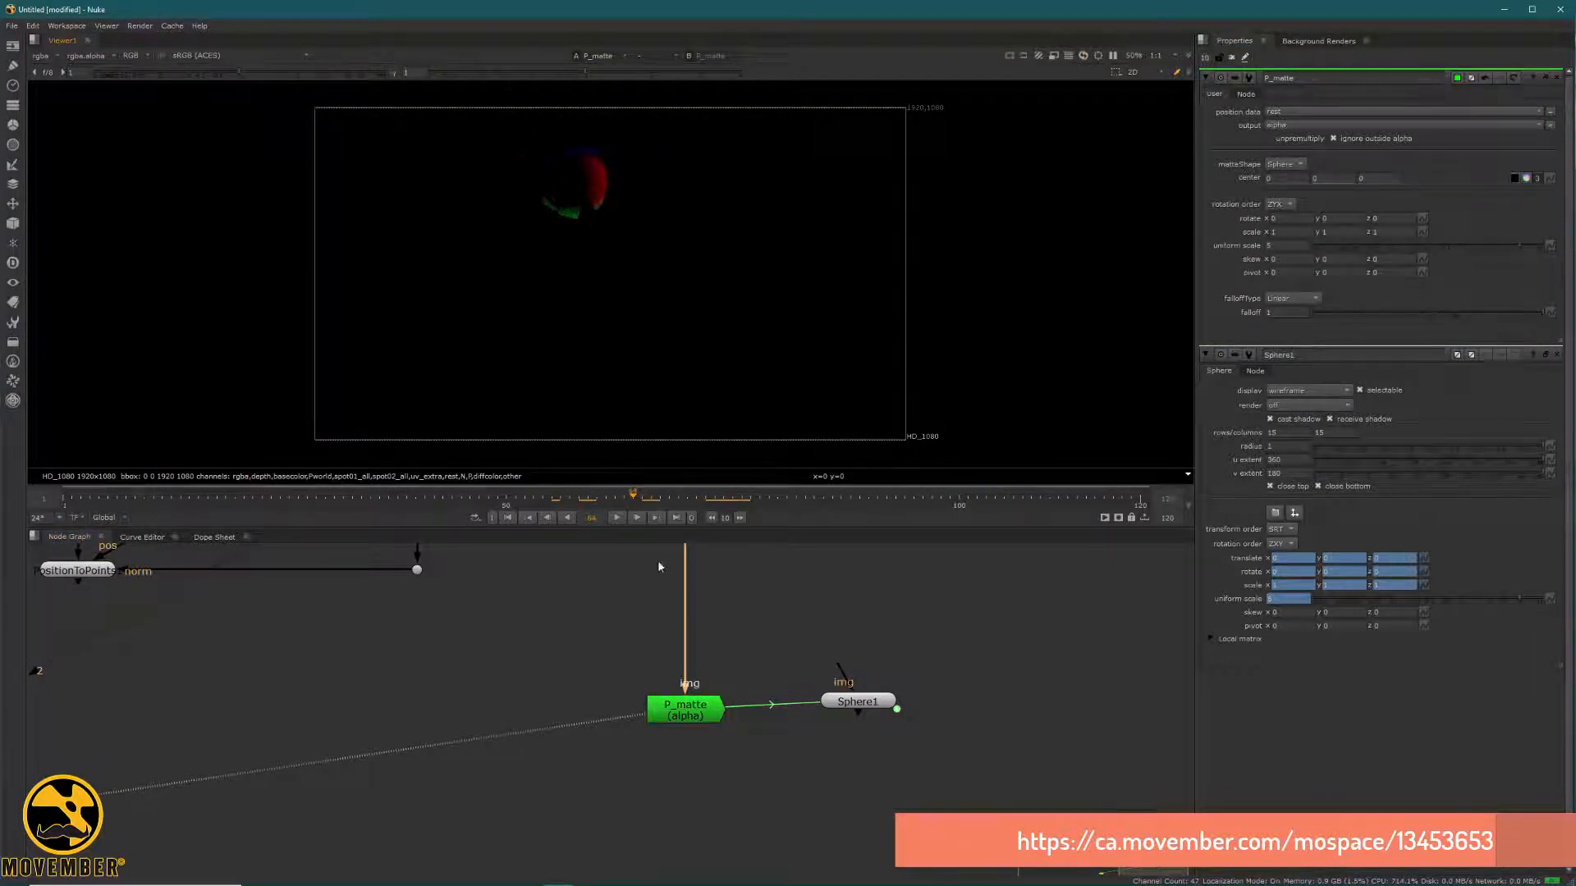
Display the P_matte alpha channel and sample the matte center on the moving ball
{"action": "key", "text": "a"}
{"action": "left_click", "coordinate": [701, 707]}
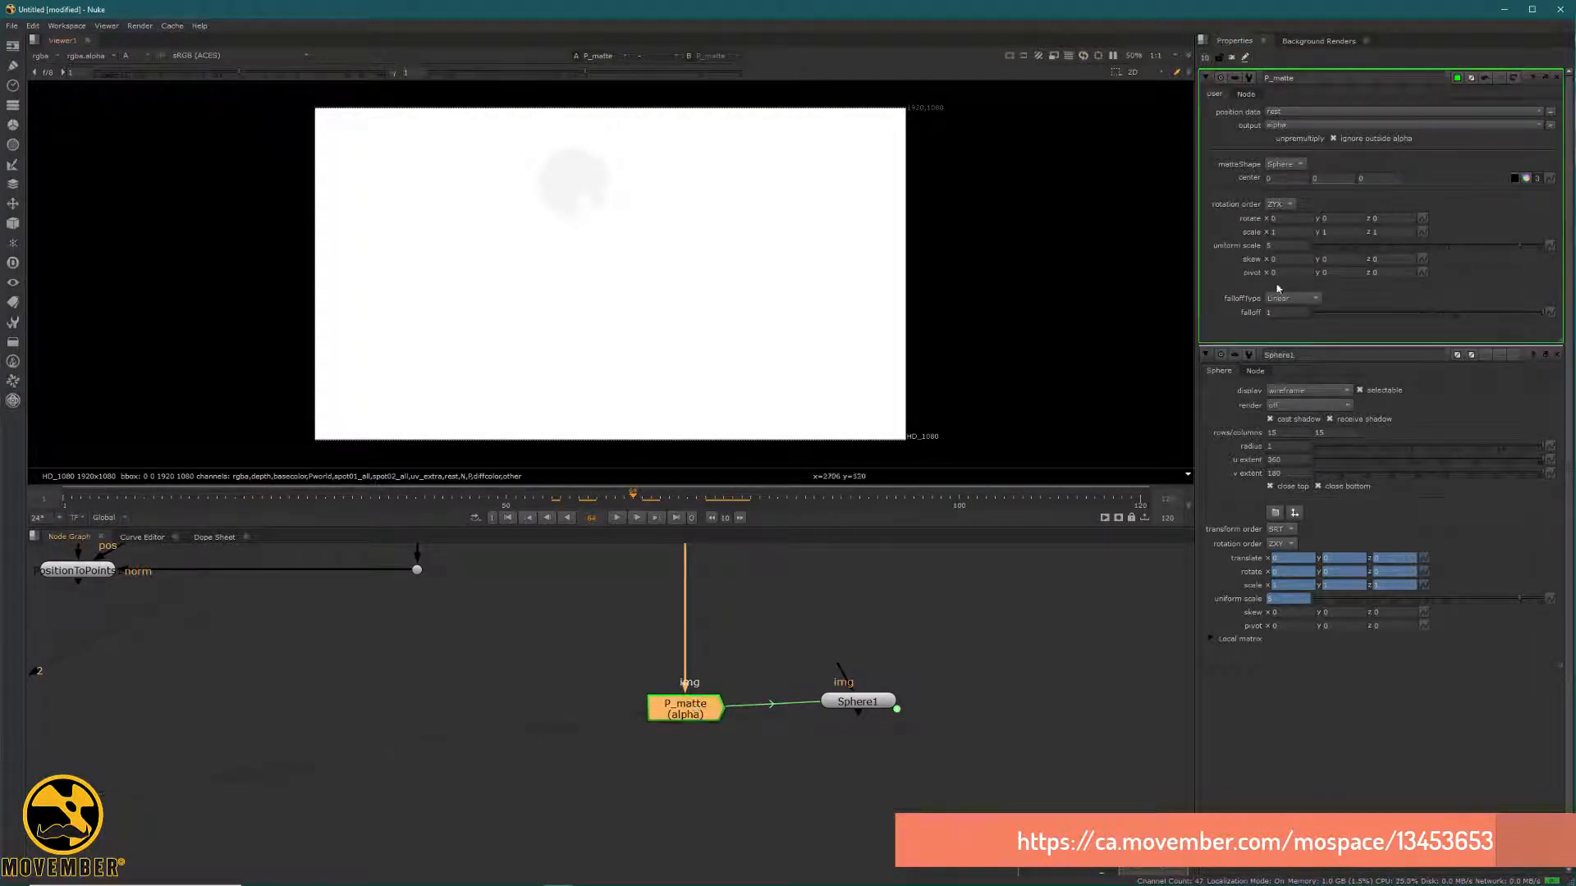
{"action": "left_click", "coordinate": [1524, 178]}
{"action": "left_click", "coordinate": [563, 183], "text": "ctrl"}
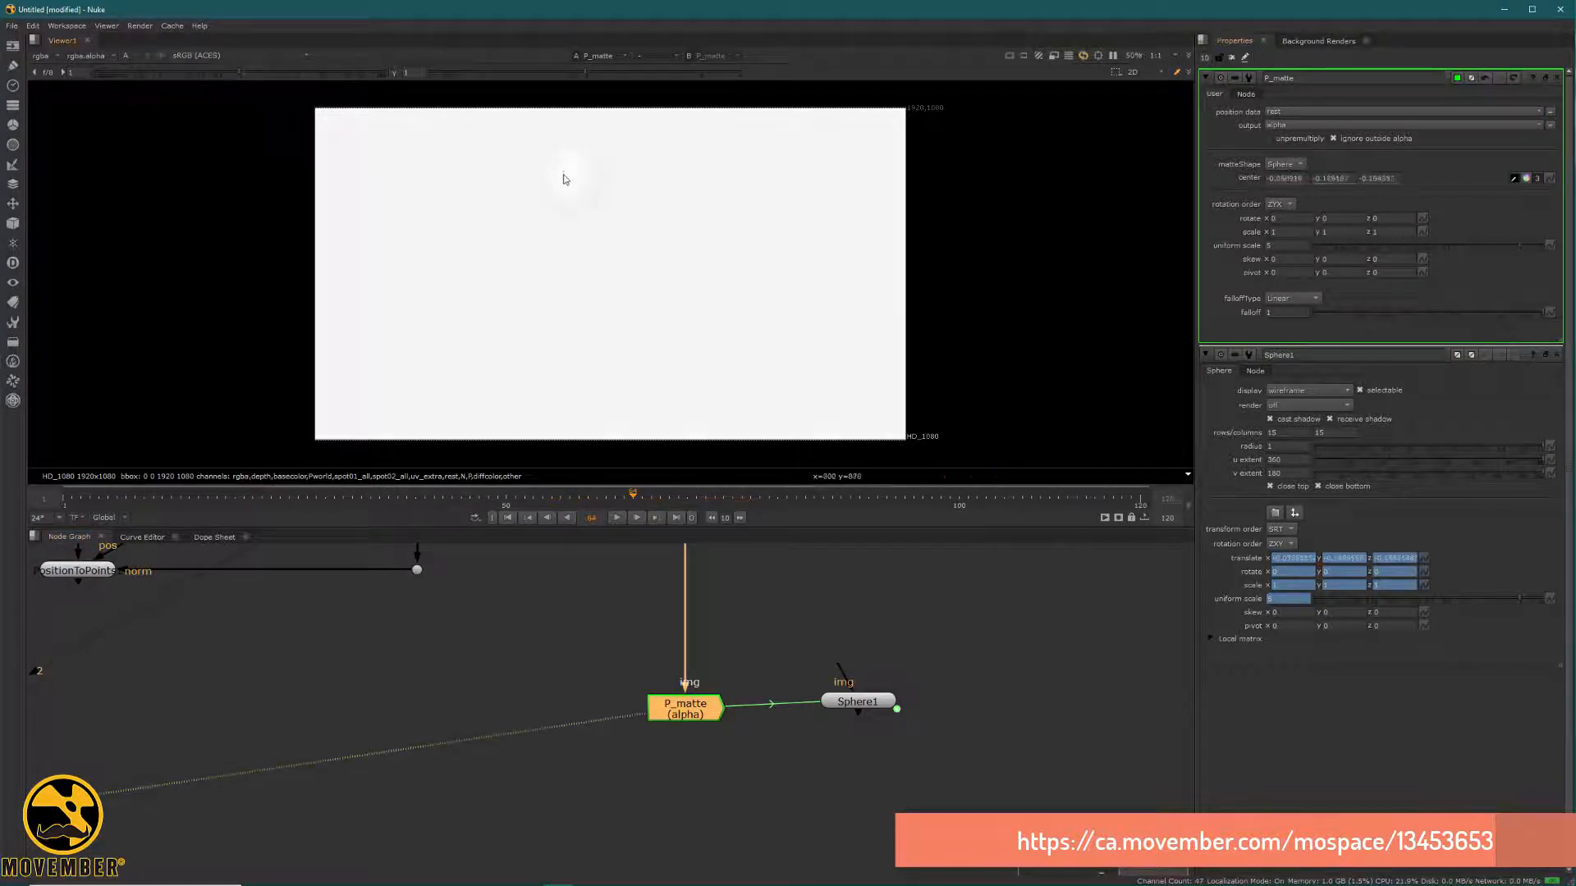
{"action": "left_click", "coordinate": [579, 187], "text": "ctrl"}
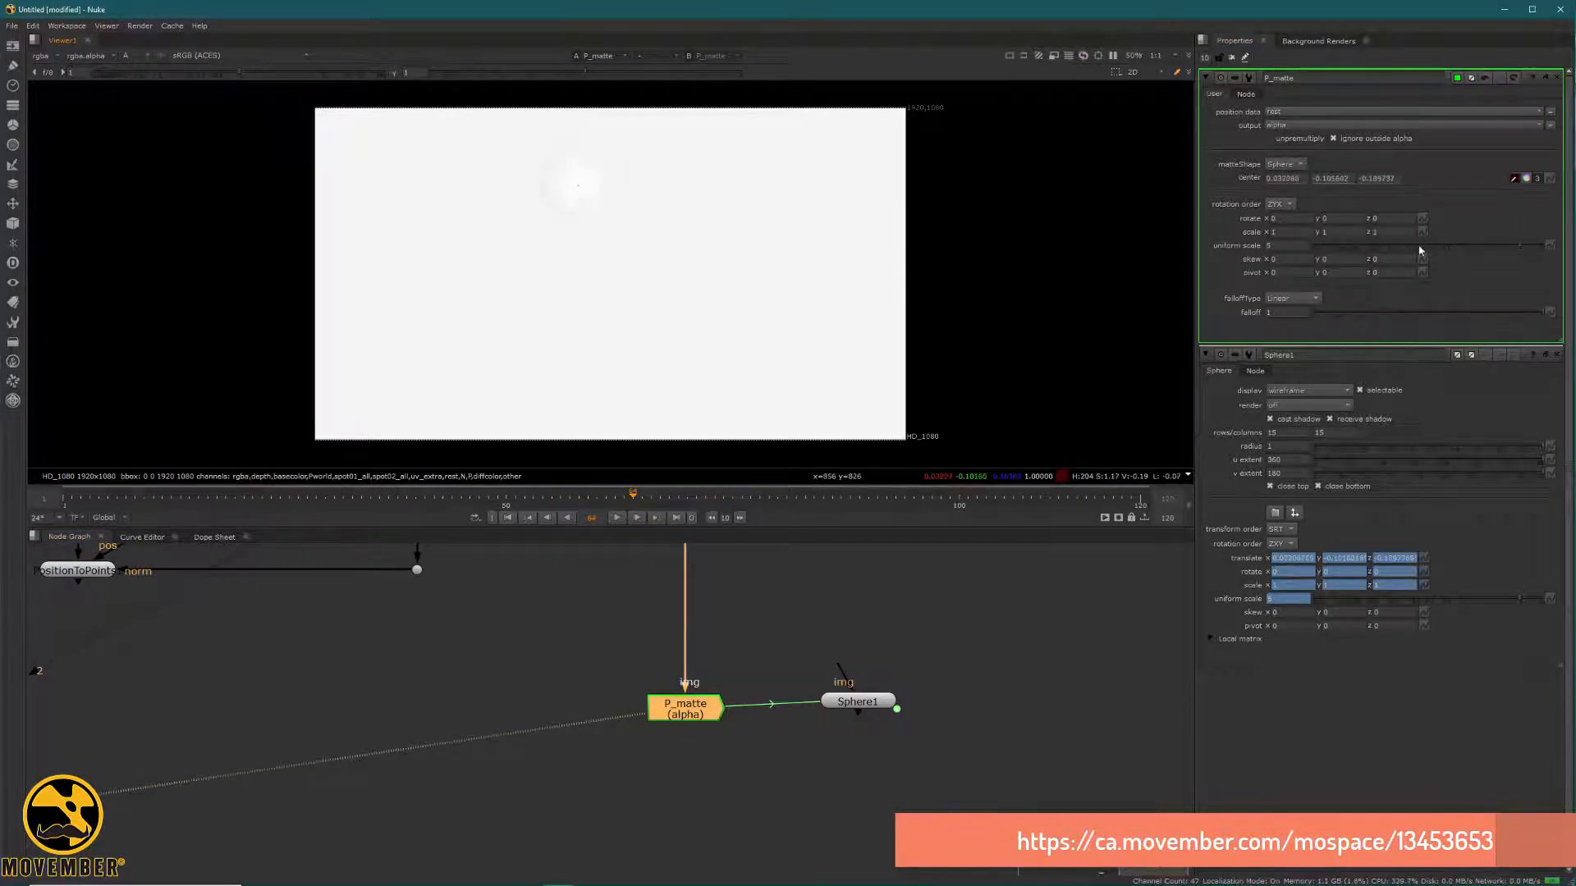
Reduce the P_matte uniform scale to about 0.195 and scrub to check the matte on the moving ball
{"action": "left_click", "coordinate": [1387, 245]}
{"action": "left_click", "coordinate": [1410, 246]}
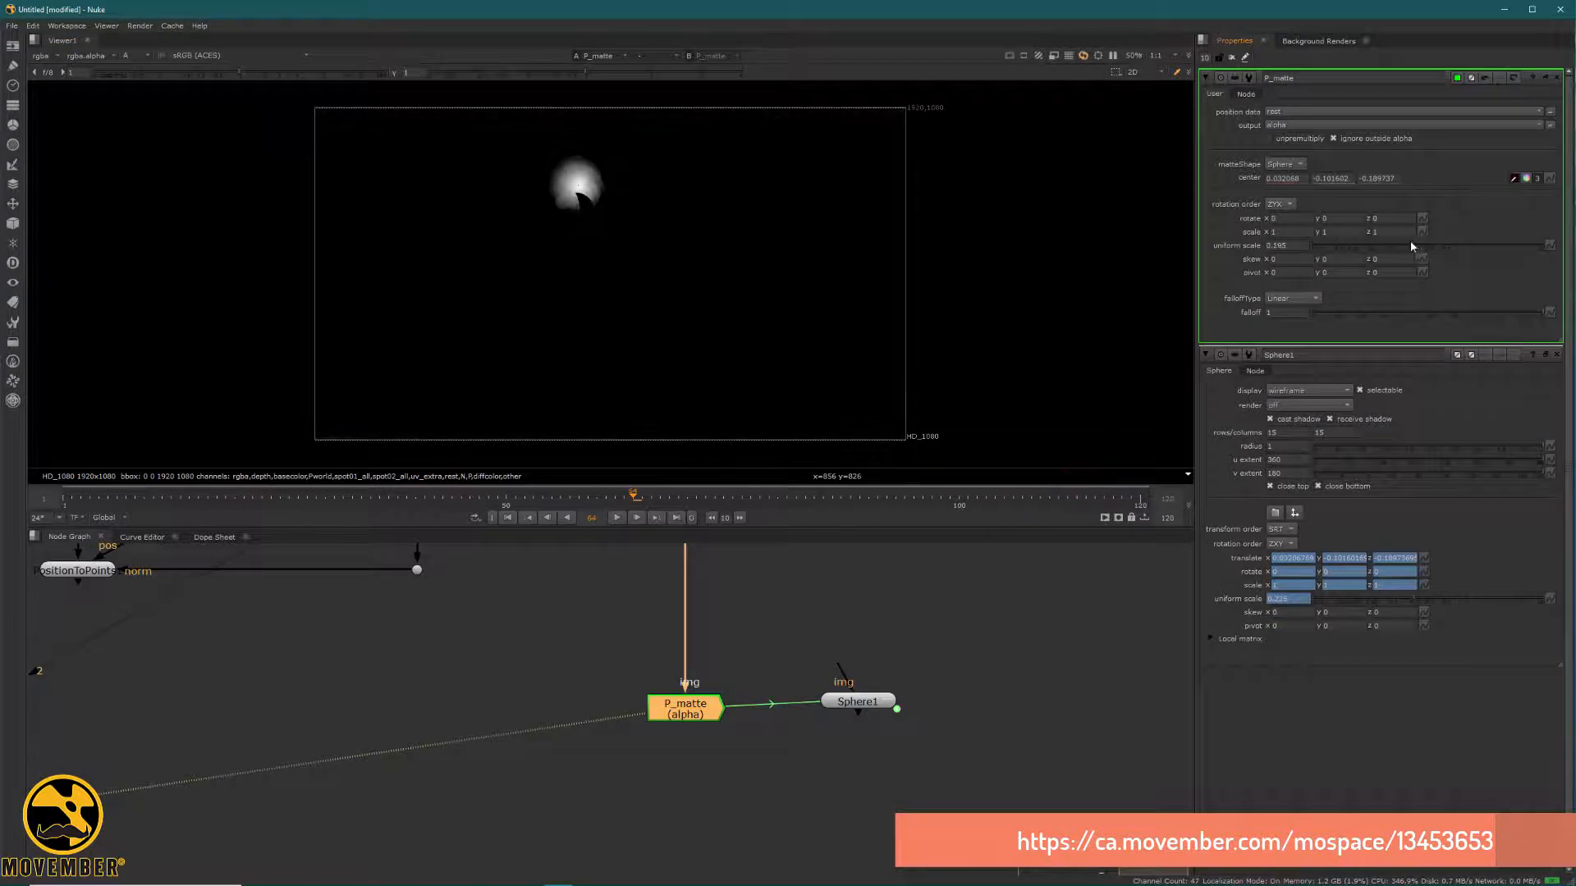
{"action": "left_click_drag", "start_coordinate": [632, 497], "coordinate": [579, 515]}
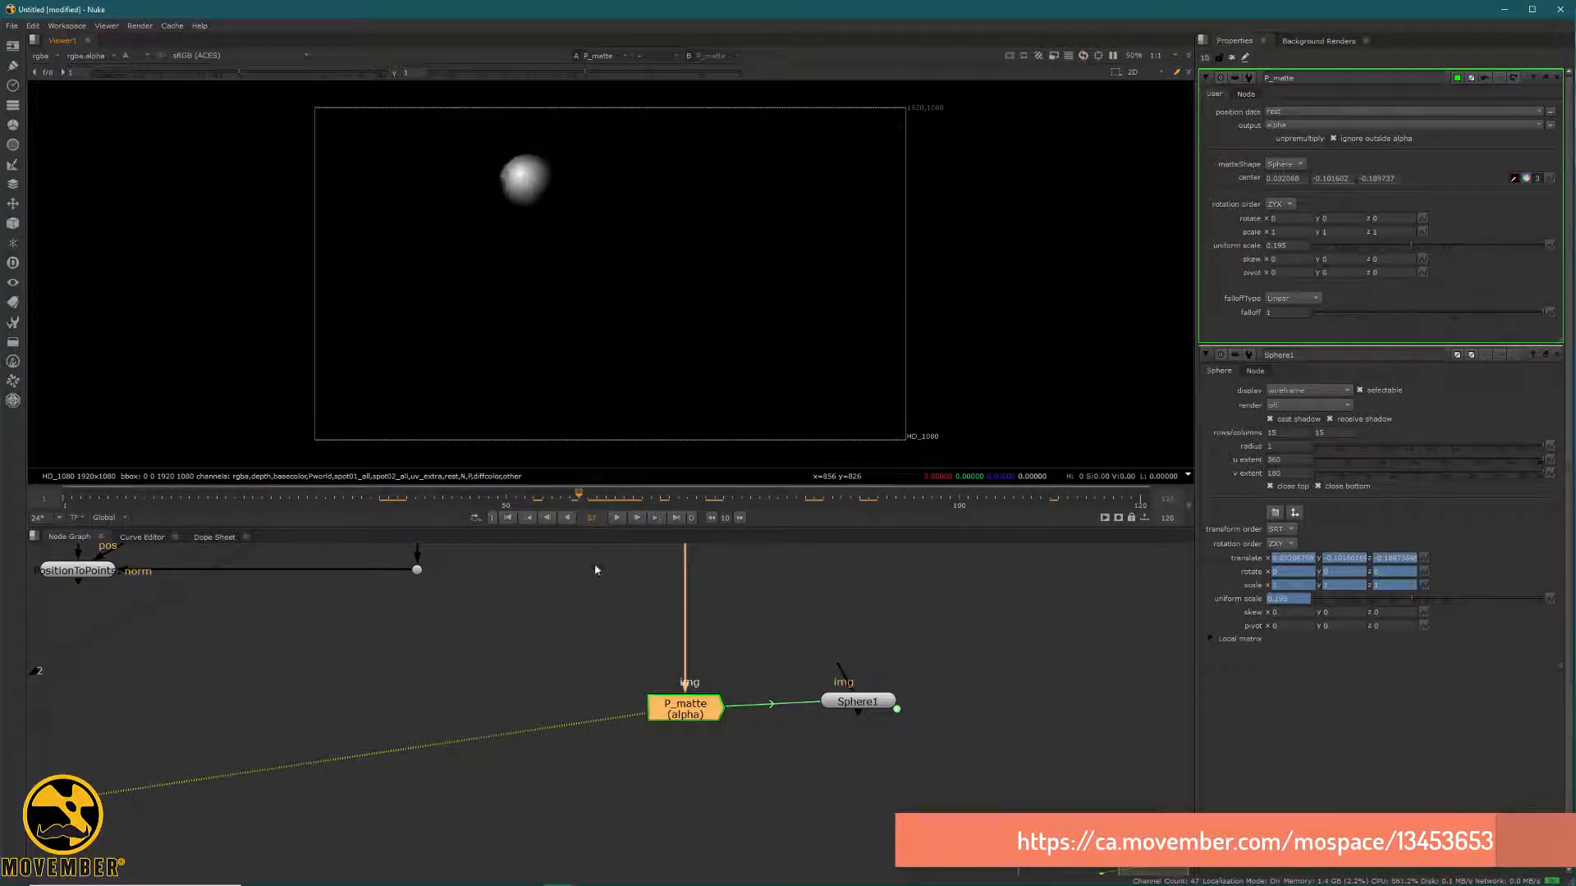
View the Shuffle5 normals pass (N) with its RGB channels
{"action": "scroll", "coordinate": [509, 693], "scroll_direction": "down", "scroll_amount": 5}
{"action": "middle_click_drag", "start_coordinate": [499, 680], "coordinate": [495, 808]}
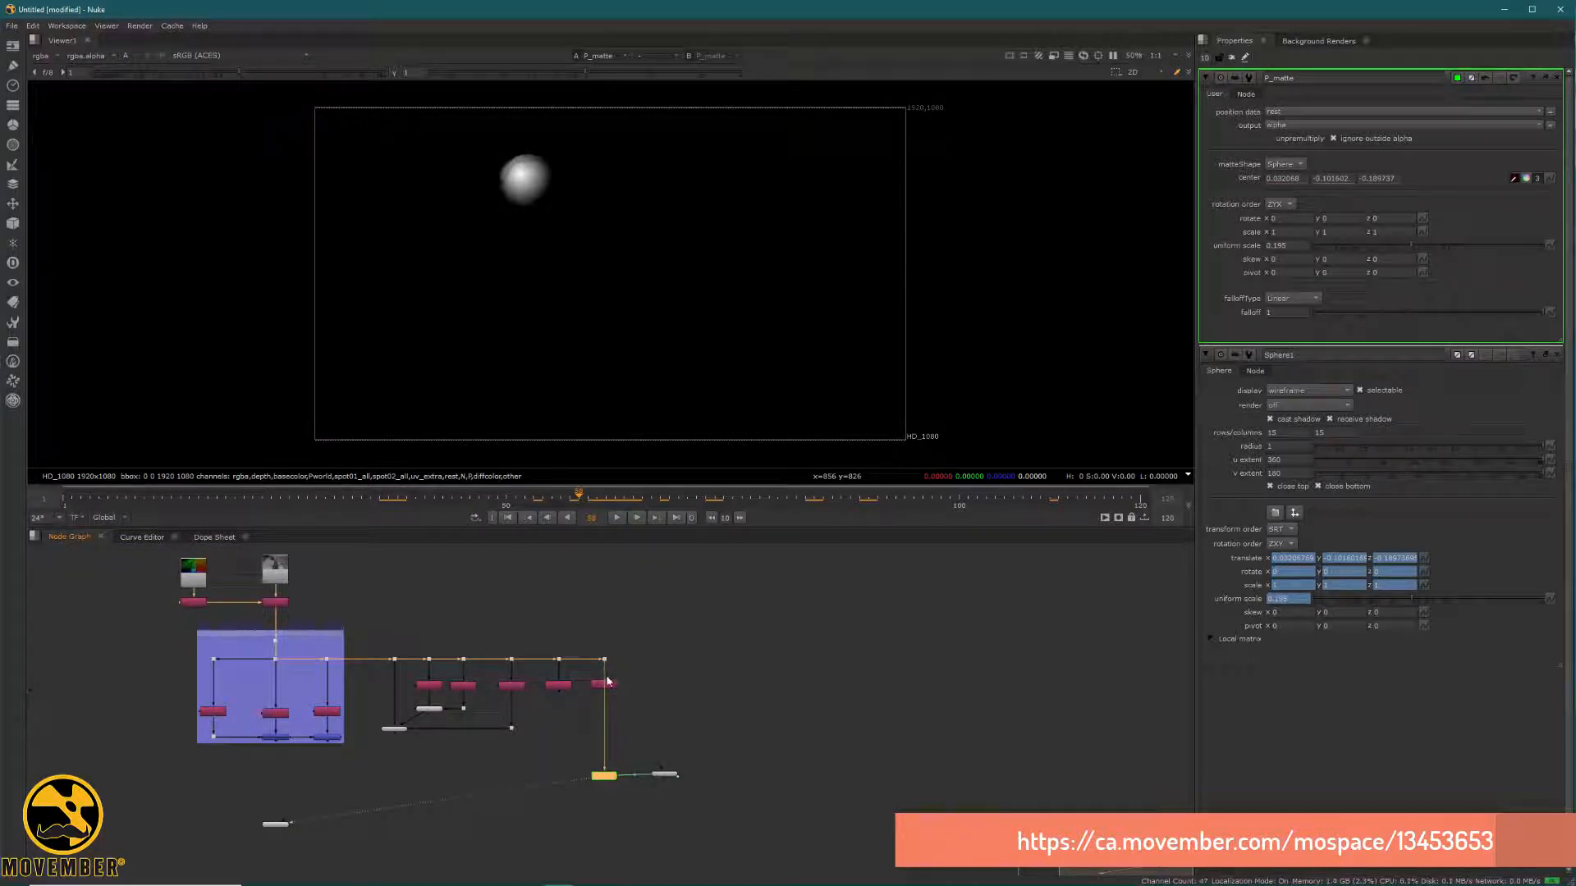
{"action": "scroll", "coordinate": [607, 681], "scroll_direction": "up", "scroll_amount": 5}
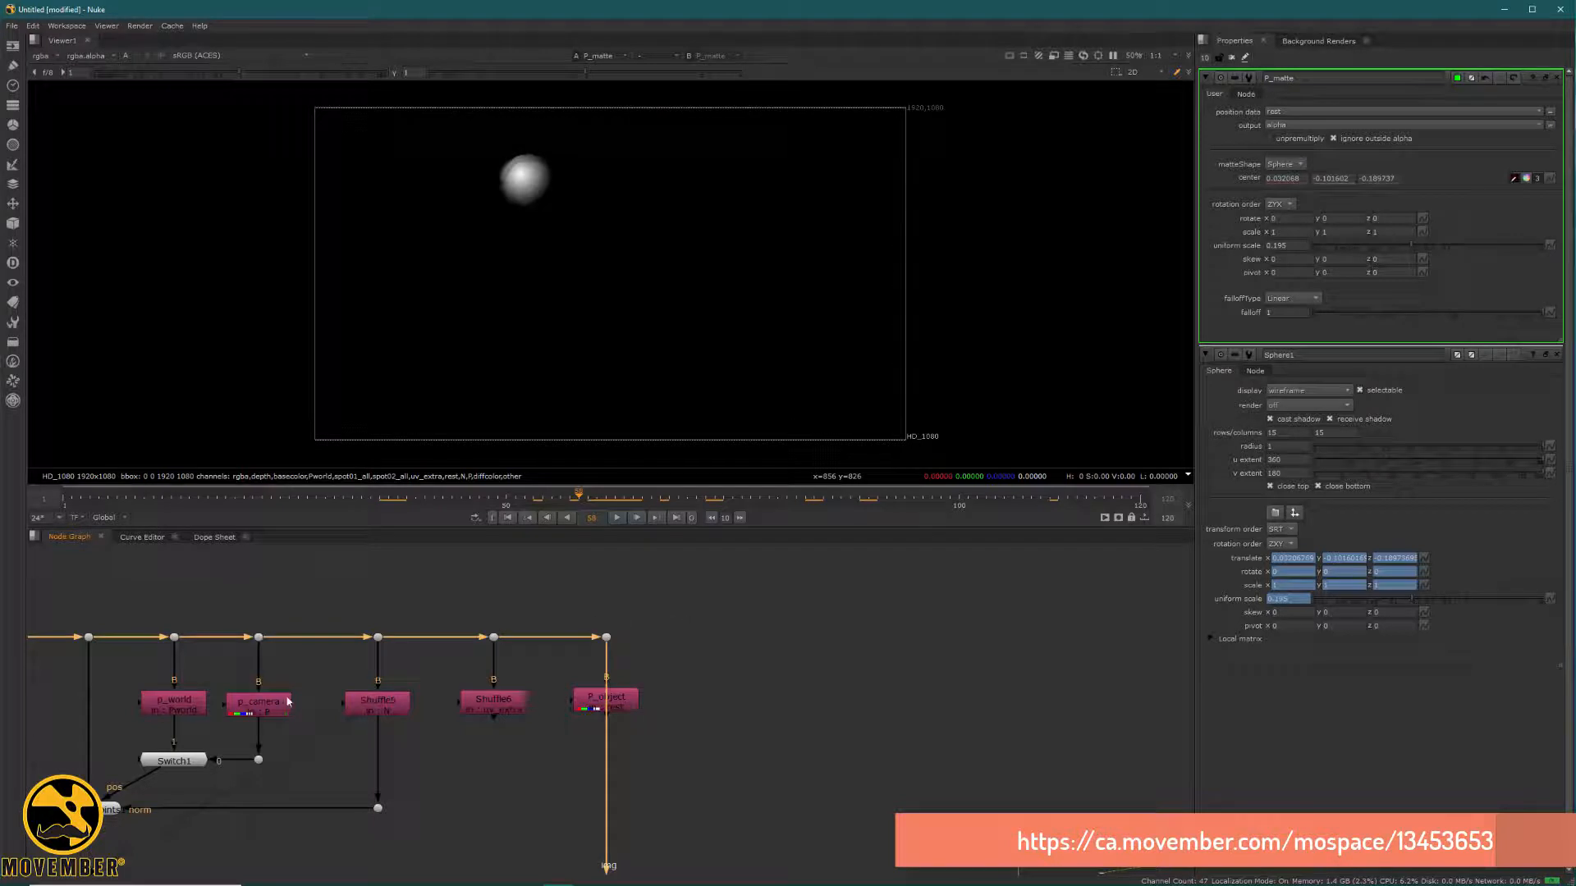
{"action": "scroll", "coordinate": [363, 710], "scroll_direction": "up", "scroll_amount": 3}
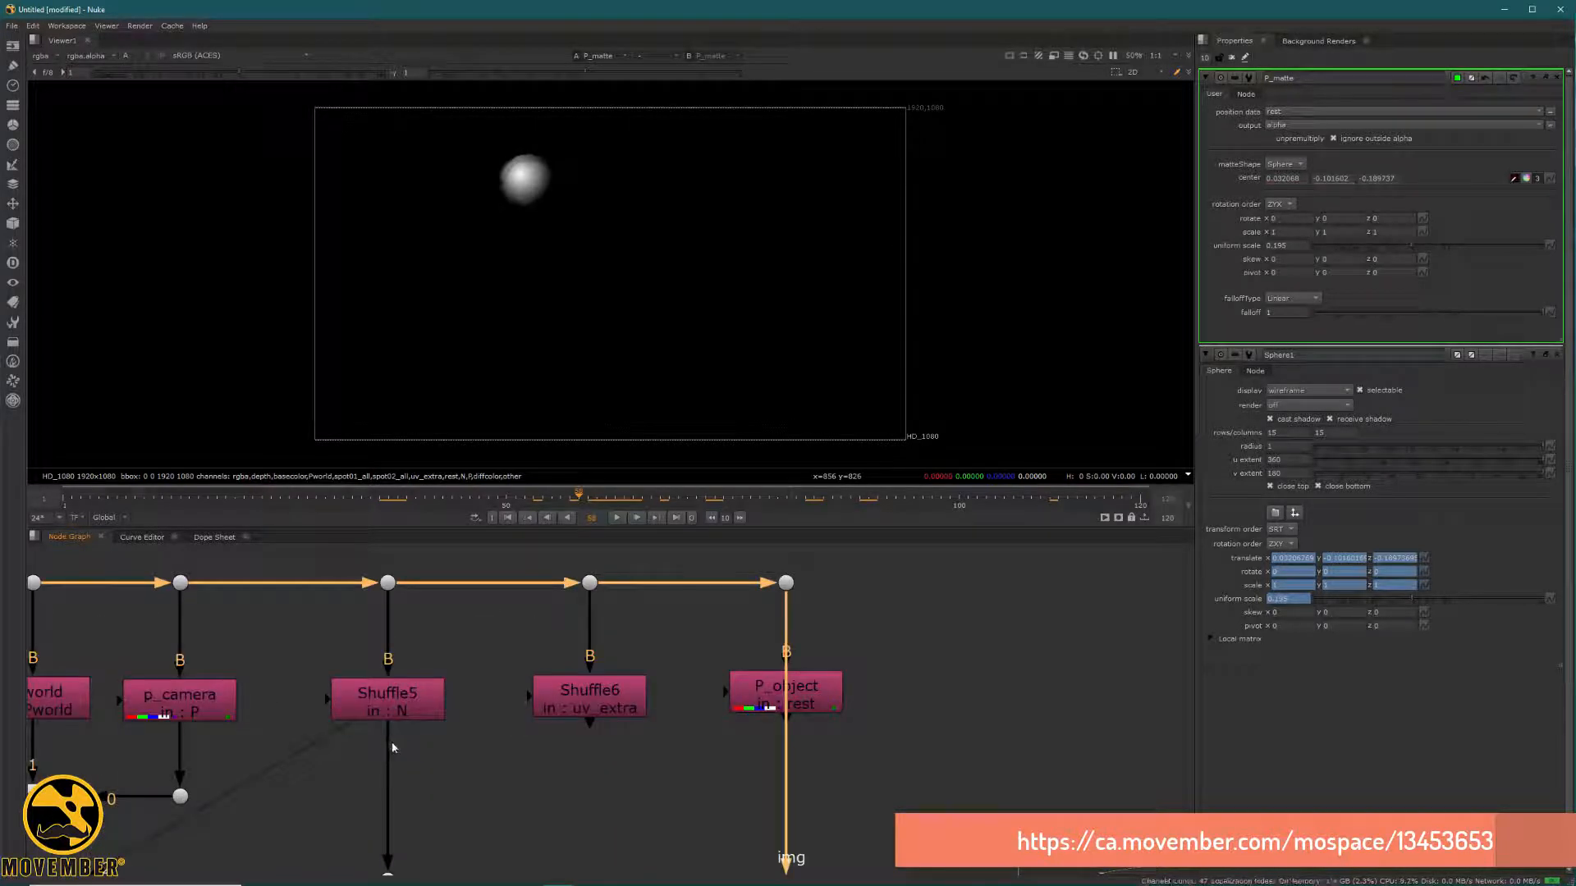
{"action": "middle_click_drag", "start_coordinate": [501, 740], "coordinate": [592, 715]}
{"action": "left_click", "coordinate": [510, 685]}
{"action": "key", "text": "1"}
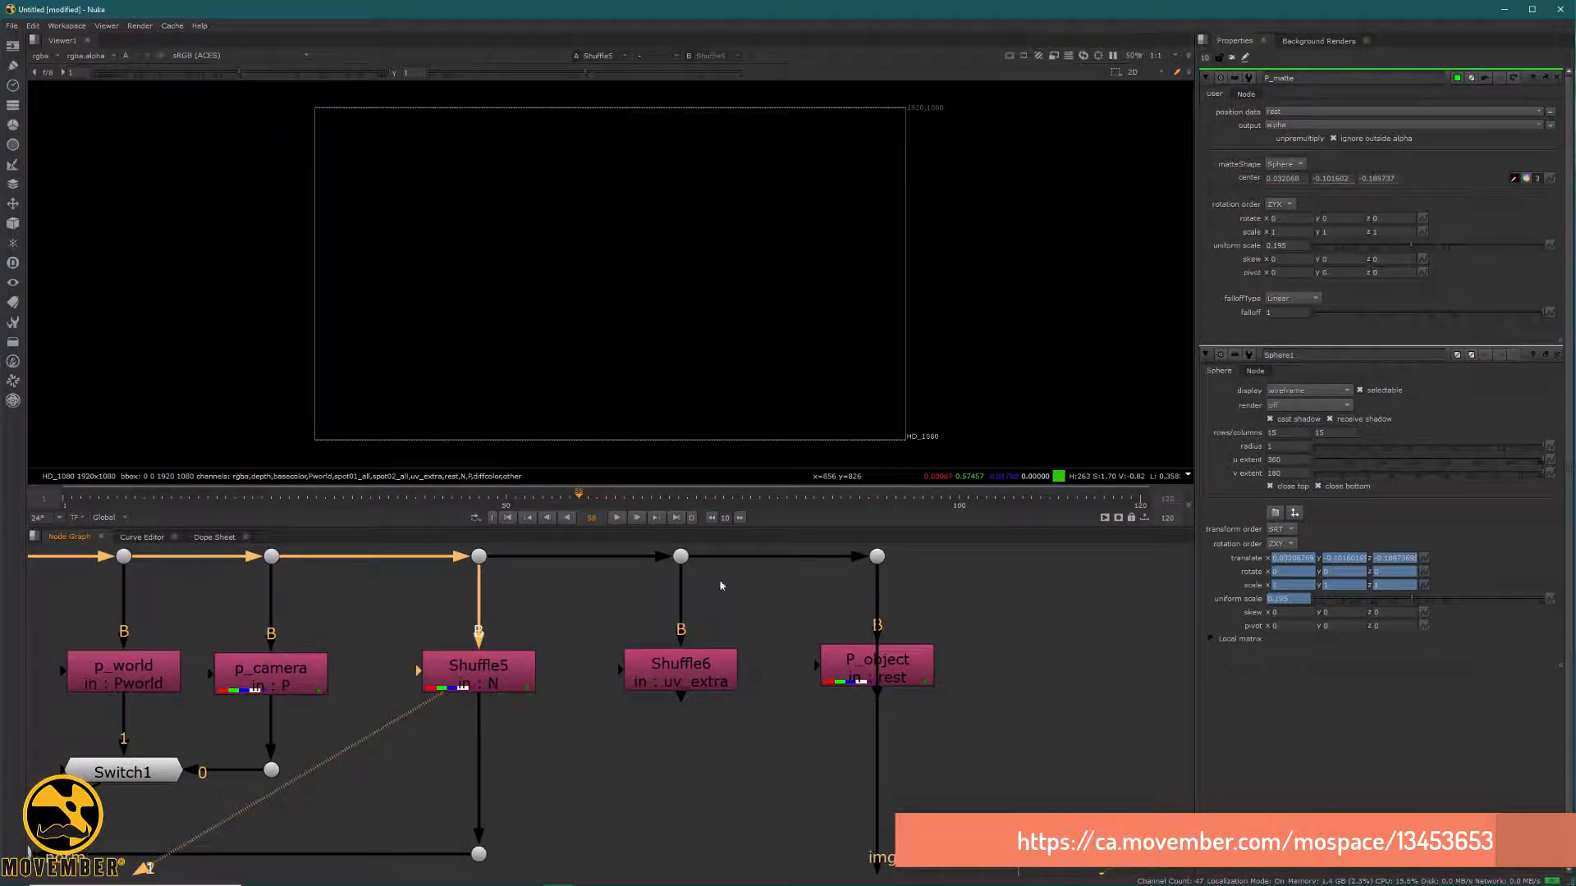
{"action": "key", "text": "a"}
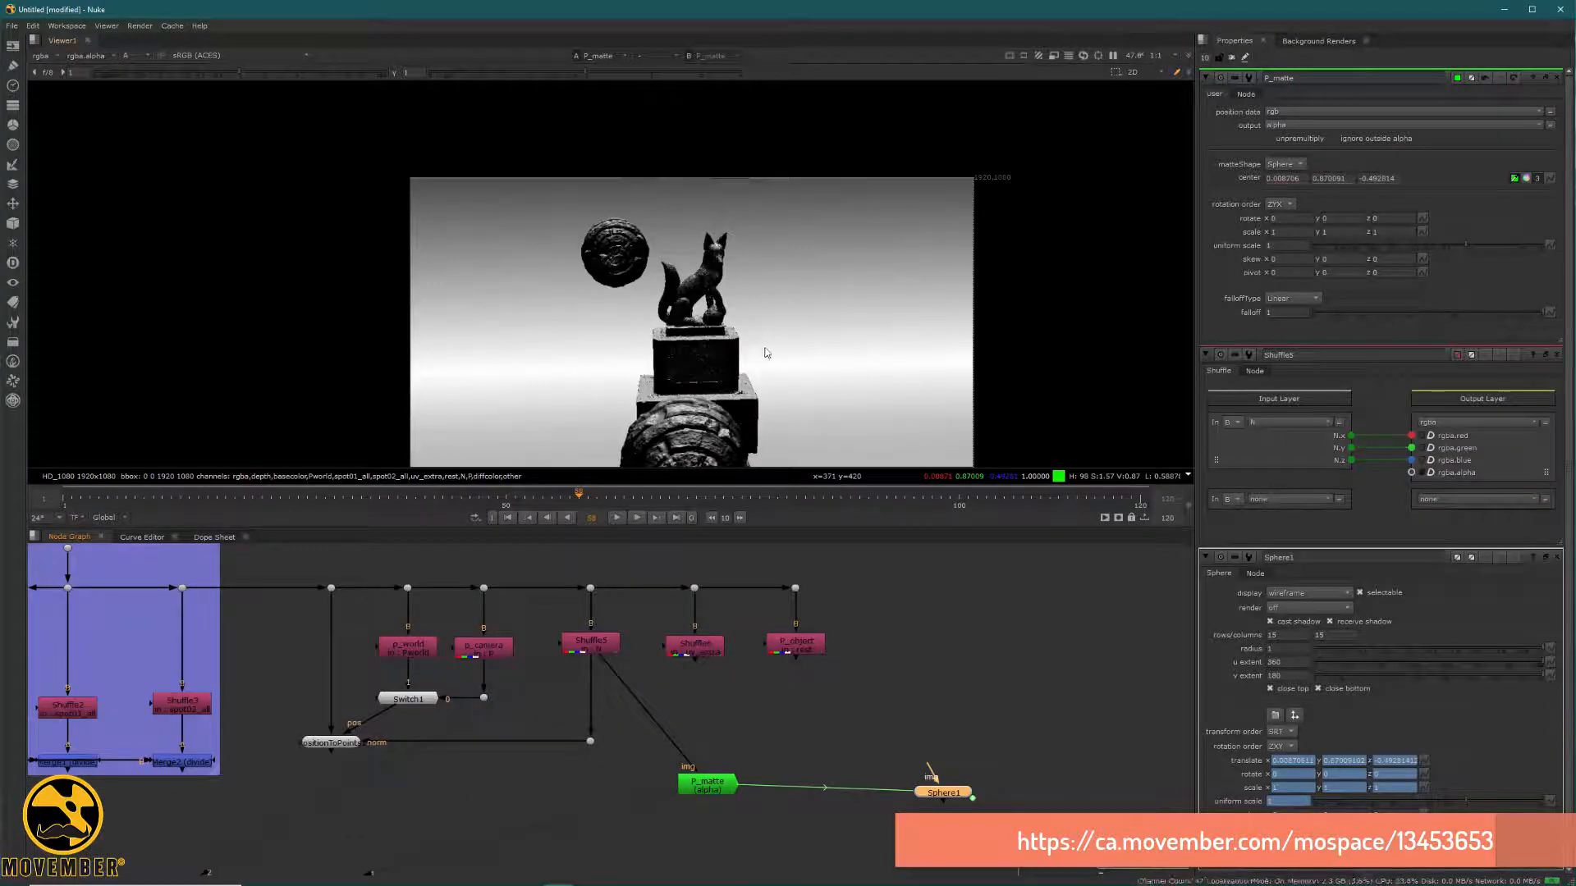
Sample the P_matte center from the normals on the ground beside the statue's pedestal
{"action": "scroll", "coordinate": [801, 347], "scroll_direction": "up", "scroll_amount": 3}
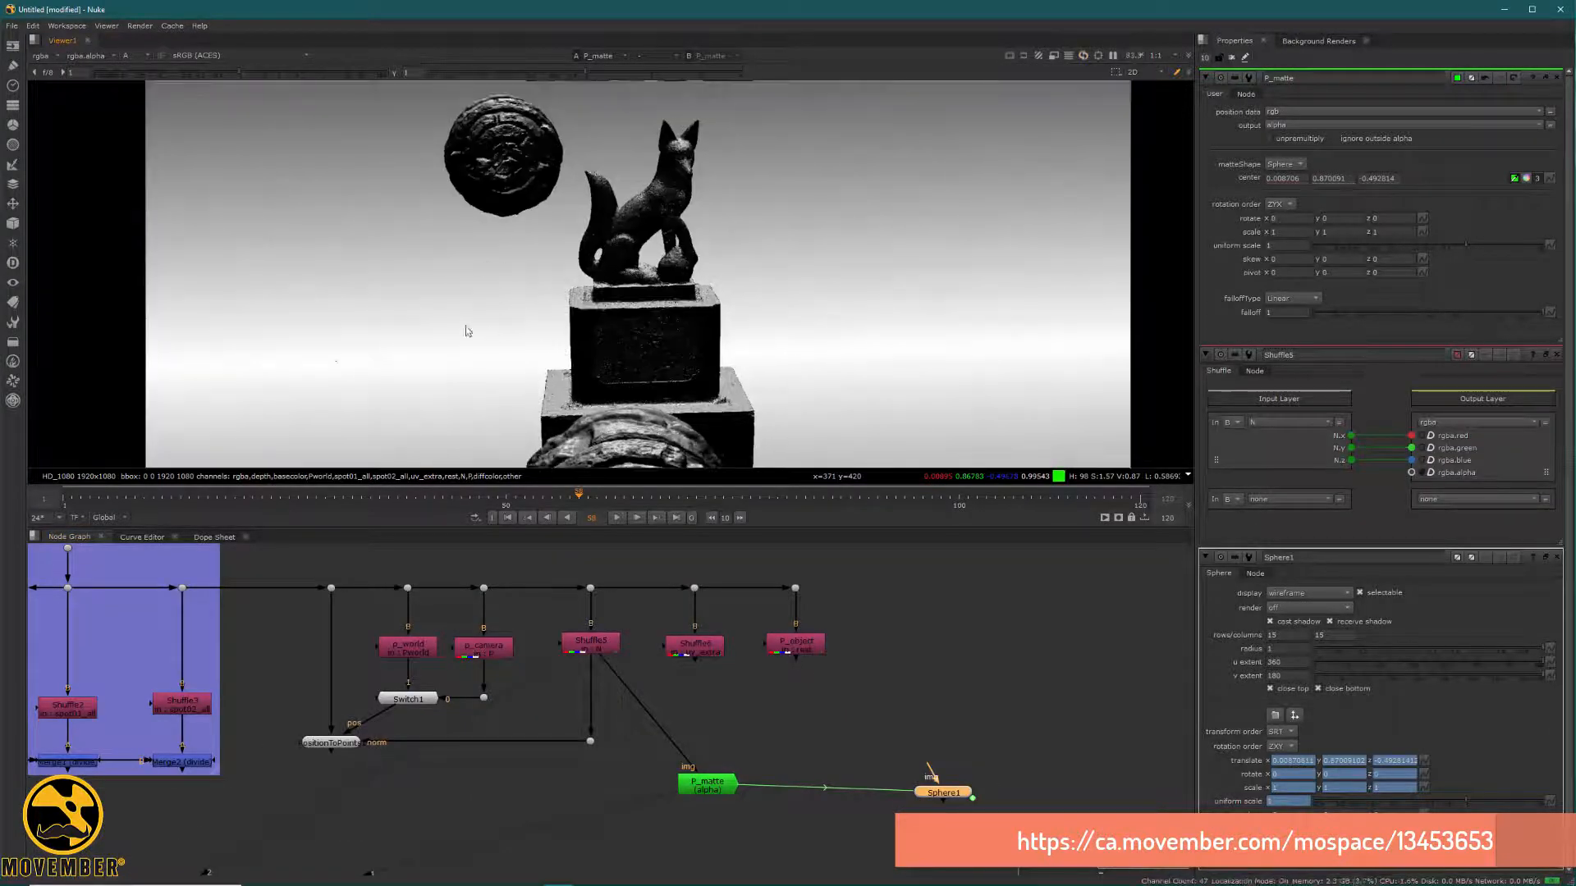
{"action": "left_click_drag", "start_coordinate": [444, 341], "coordinate": [340, 361], "text": "ctrl"}
{"action": "scroll", "coordinate": [344, 345], "scroll_direction": "down", "scroll_amount": 2}
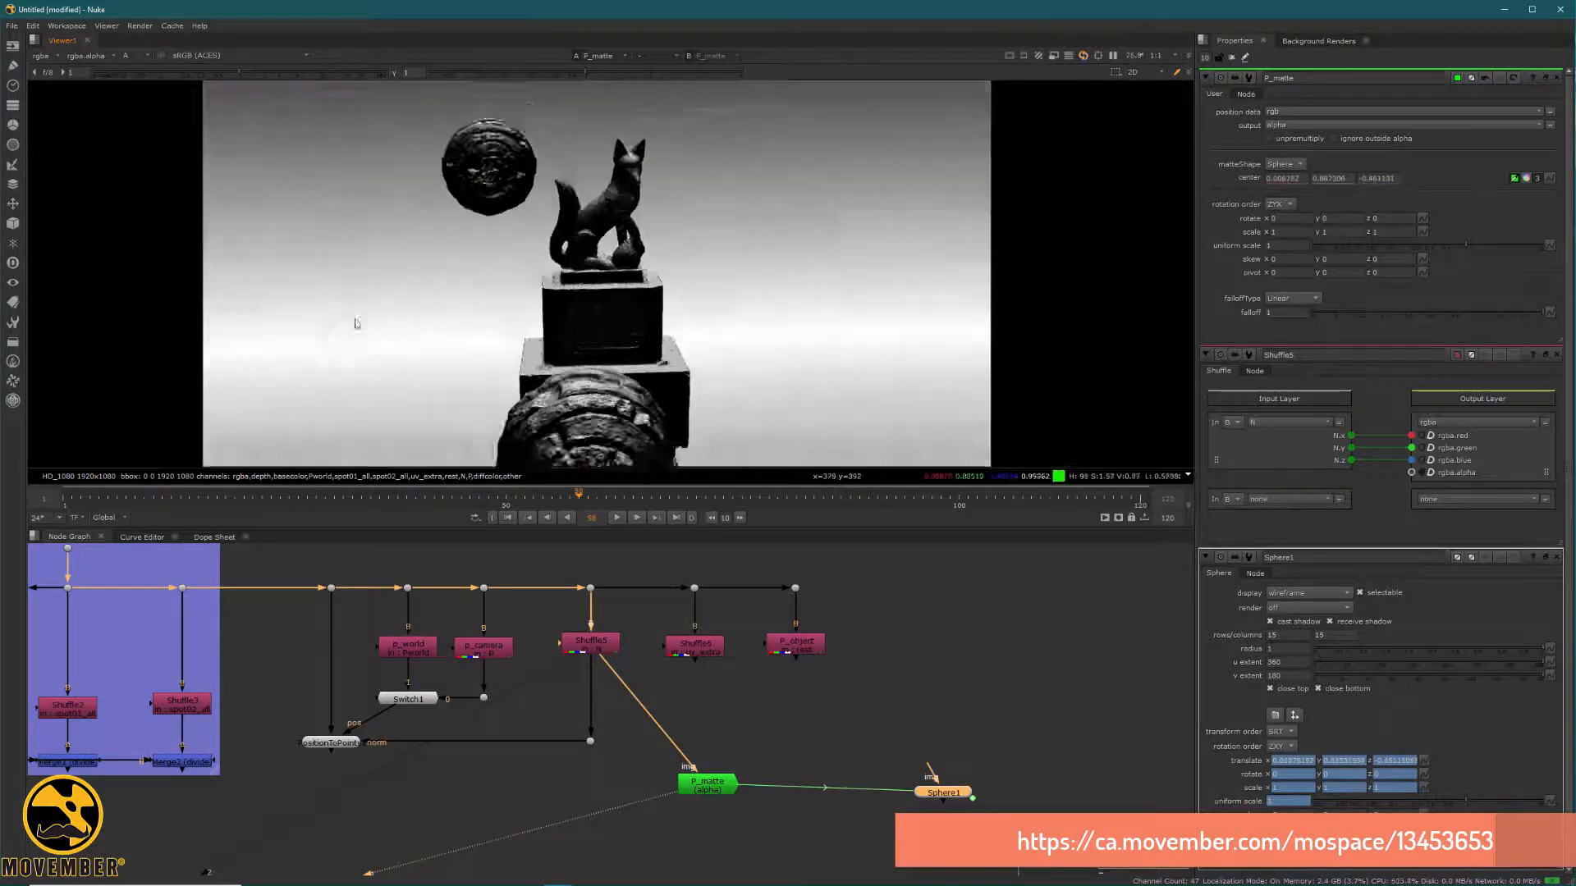
Sample the P_matte center from the normals on the fox statue's body
{"action": "middle_click_drag", "start_coordinate": [355, 324], "coordinate": [366, 478]}
{"action": "scroll", "coordinate": [371, 332], "scroll_direction": "up", "scroll_amount": 2}
{"action": "scroll", "coordinate": [658, 214], "scroll_direction": "up", "scroll_amount": 2}
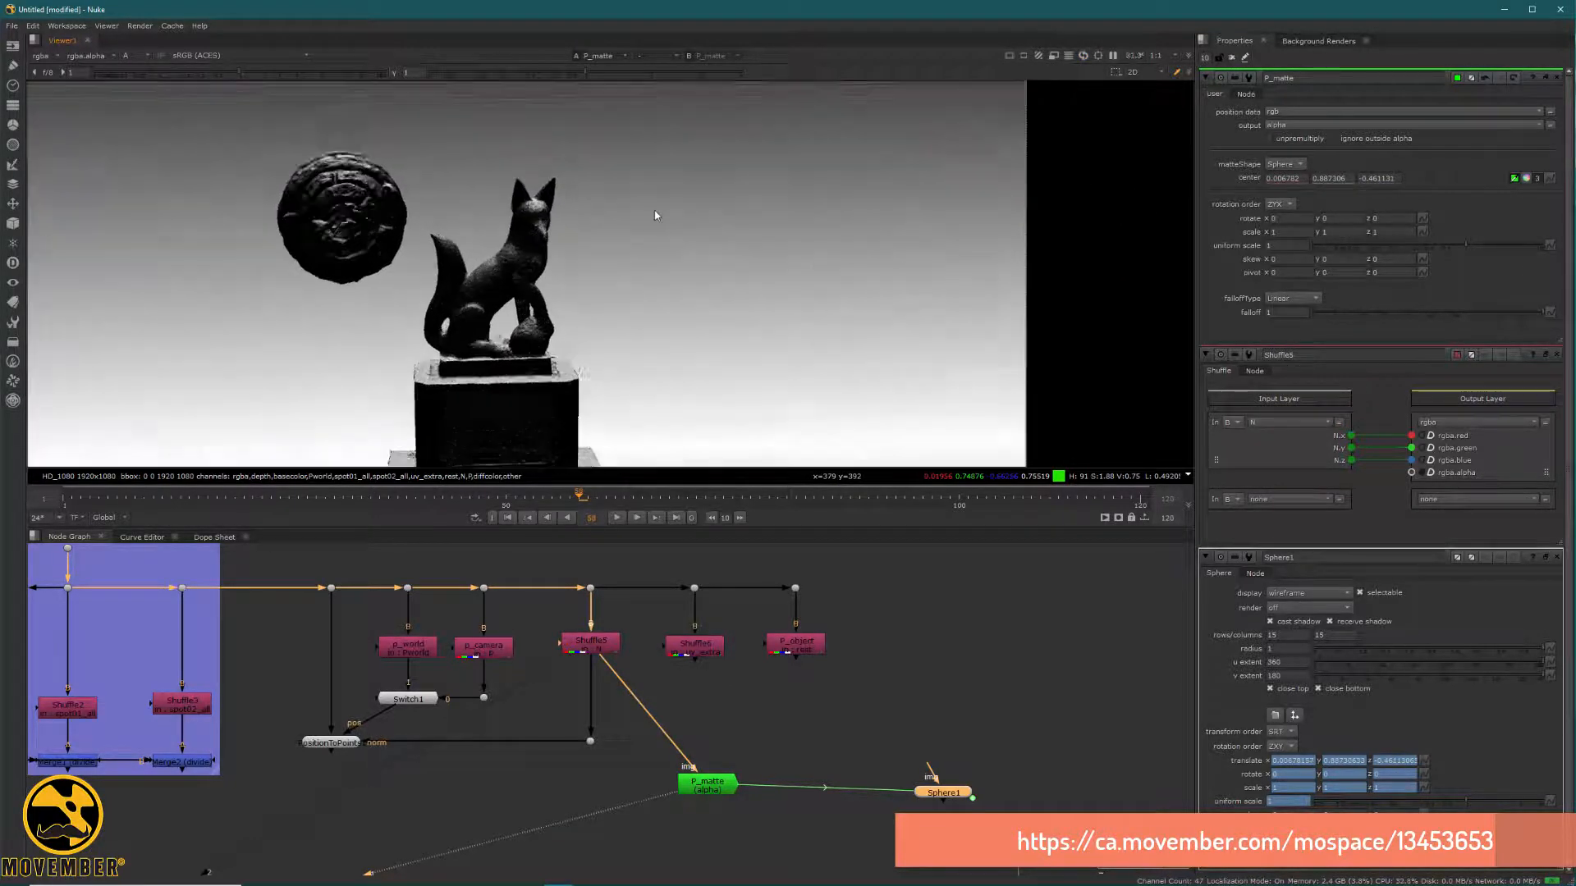
{"action": "scroll", "coordinate": [644, 230], "scroll_direction": "down", "scroll_amount": 1}
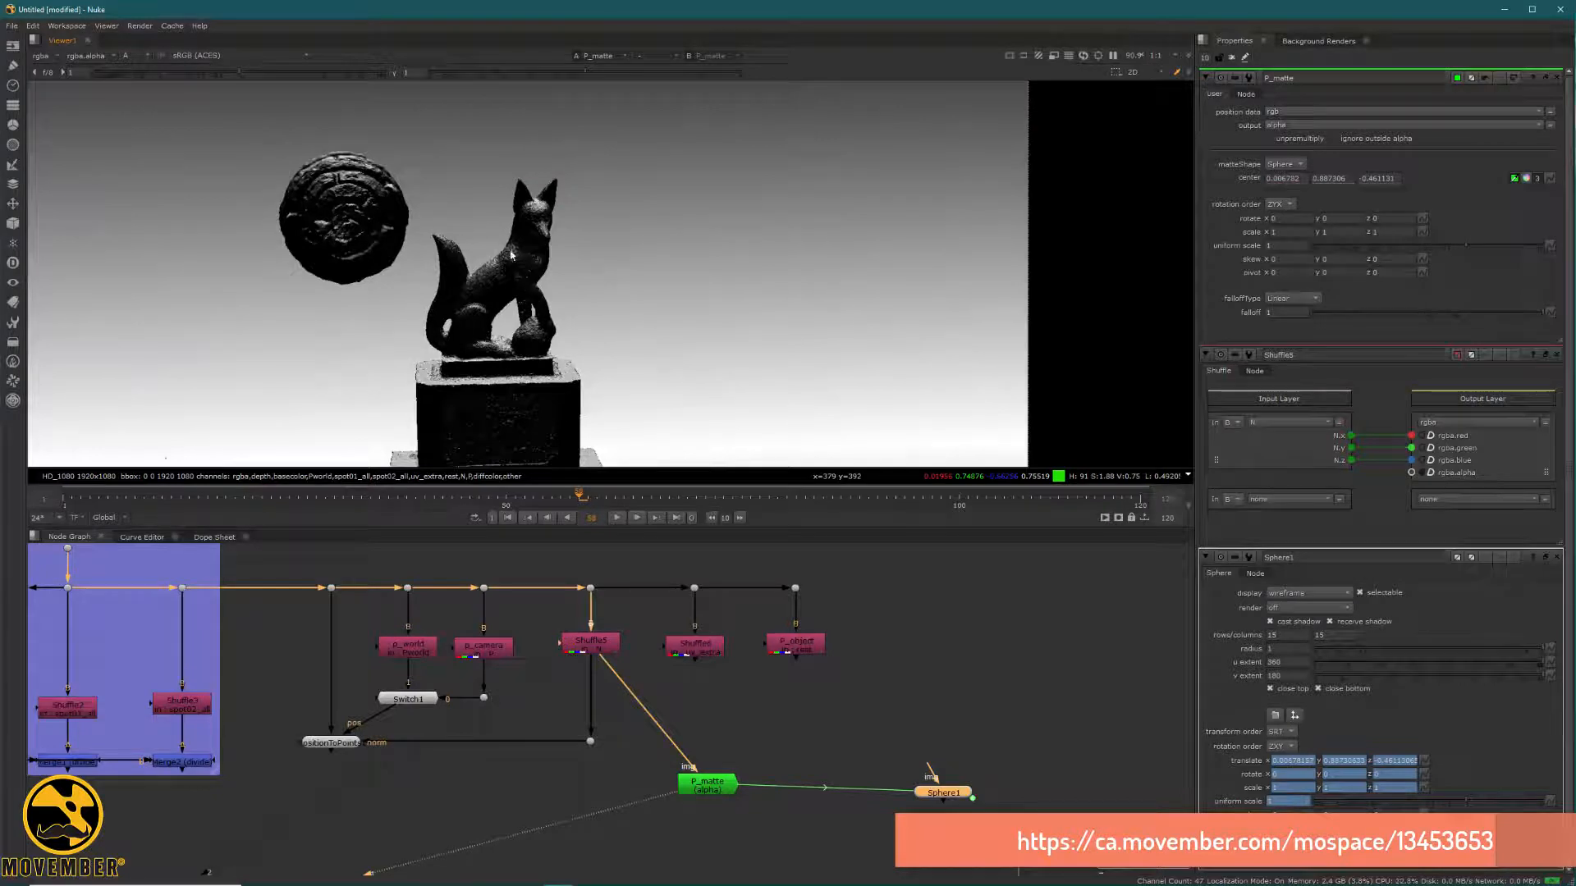
{"action": "mouse_move", "coordinate": [509, 256]}
{"action": "left_mouse_down", "text": "ctrl"}
{"action": "mouse_move", "coordinate": [472, 277]}
{"action": "mouse_move", "coordinate": [499, 288]}
{"action": "left_mouse_up", "text": "ctrl"}
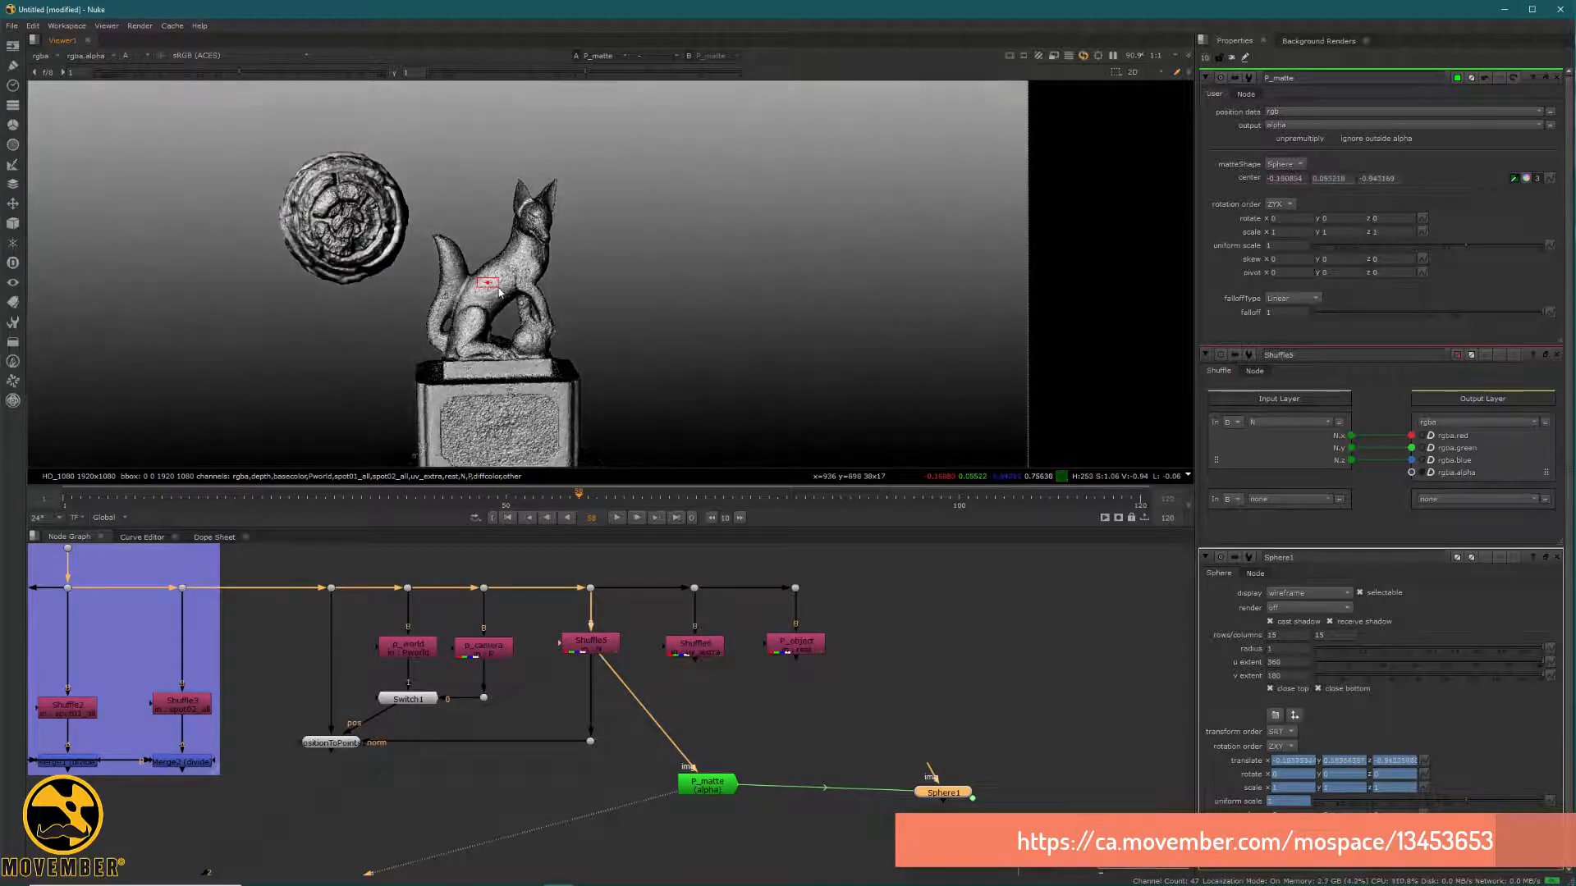
{"action": "left_click", "coordinate": [482, 283], "text": "ctrl"}
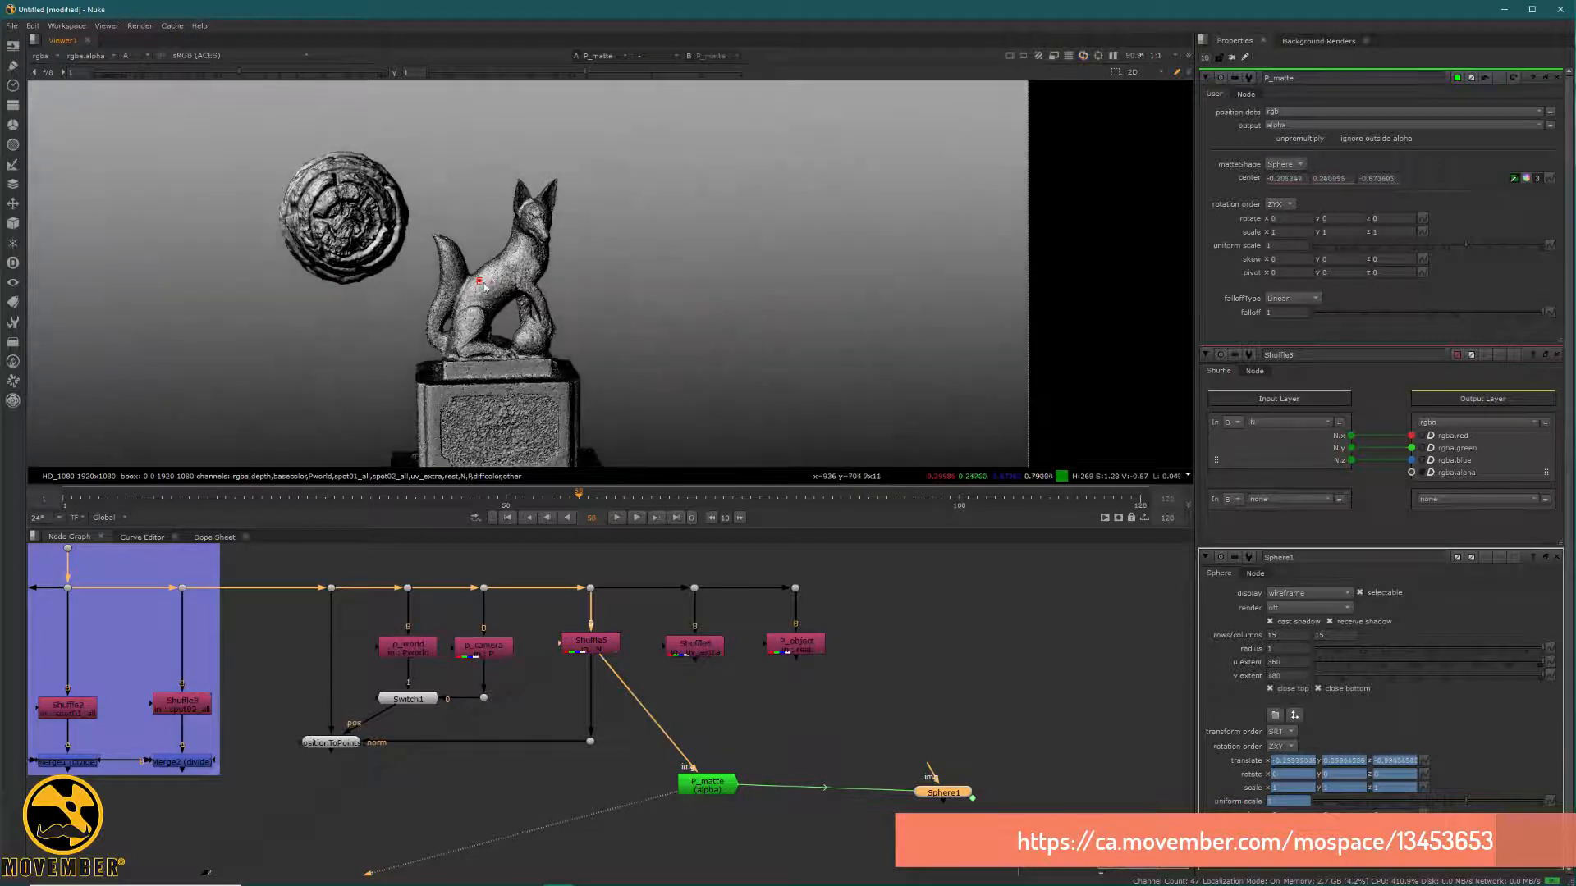
Sample the P_matte center from the normals on the hanging ball and the fox statue, and reduce the uniform scale to 0.78
{"action": "left_click", "coordinate": [319, 192], "text": "ctrl"}
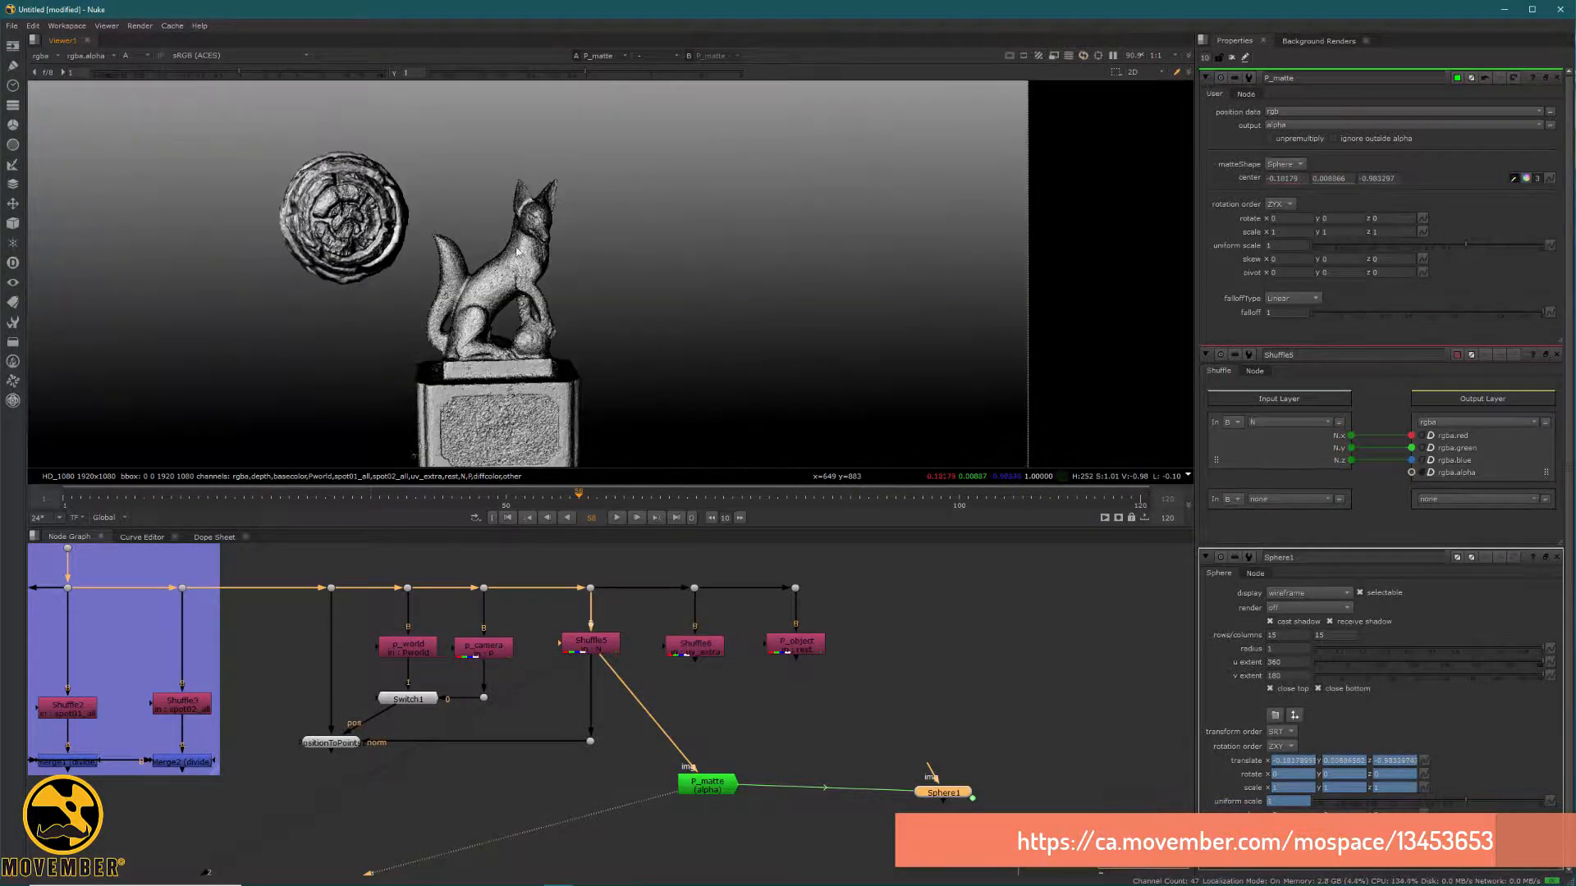
{"action": "left_click", "coordinate": [528, 305], "text": "ctrl"}
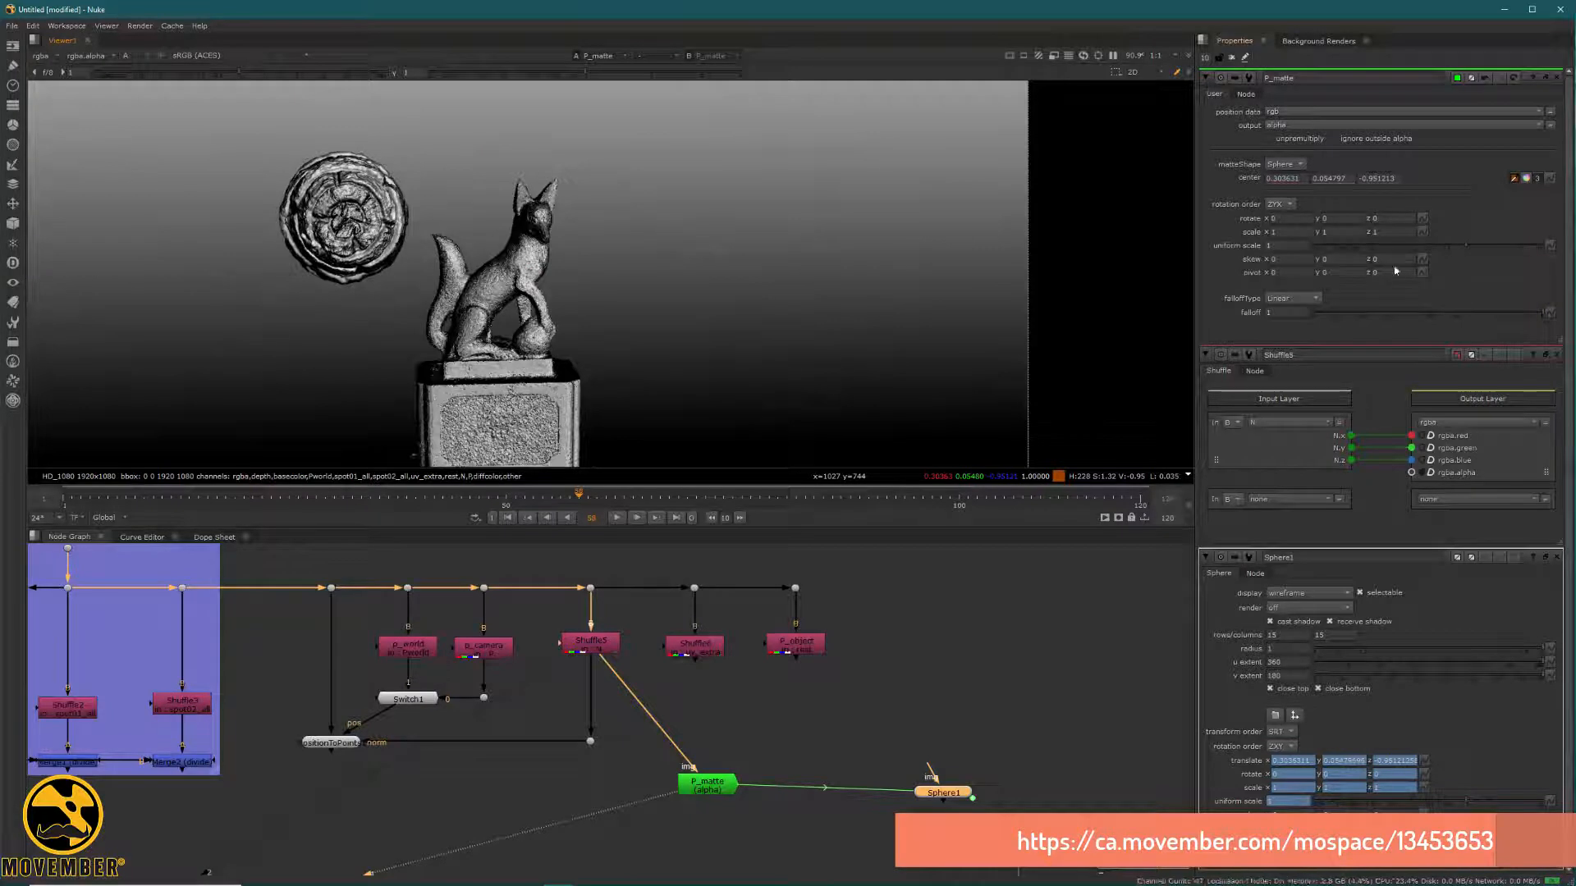
{"action": "left_click_drag", "start_coordinate": [1410, 247], "coordinate": [1458, 245]}
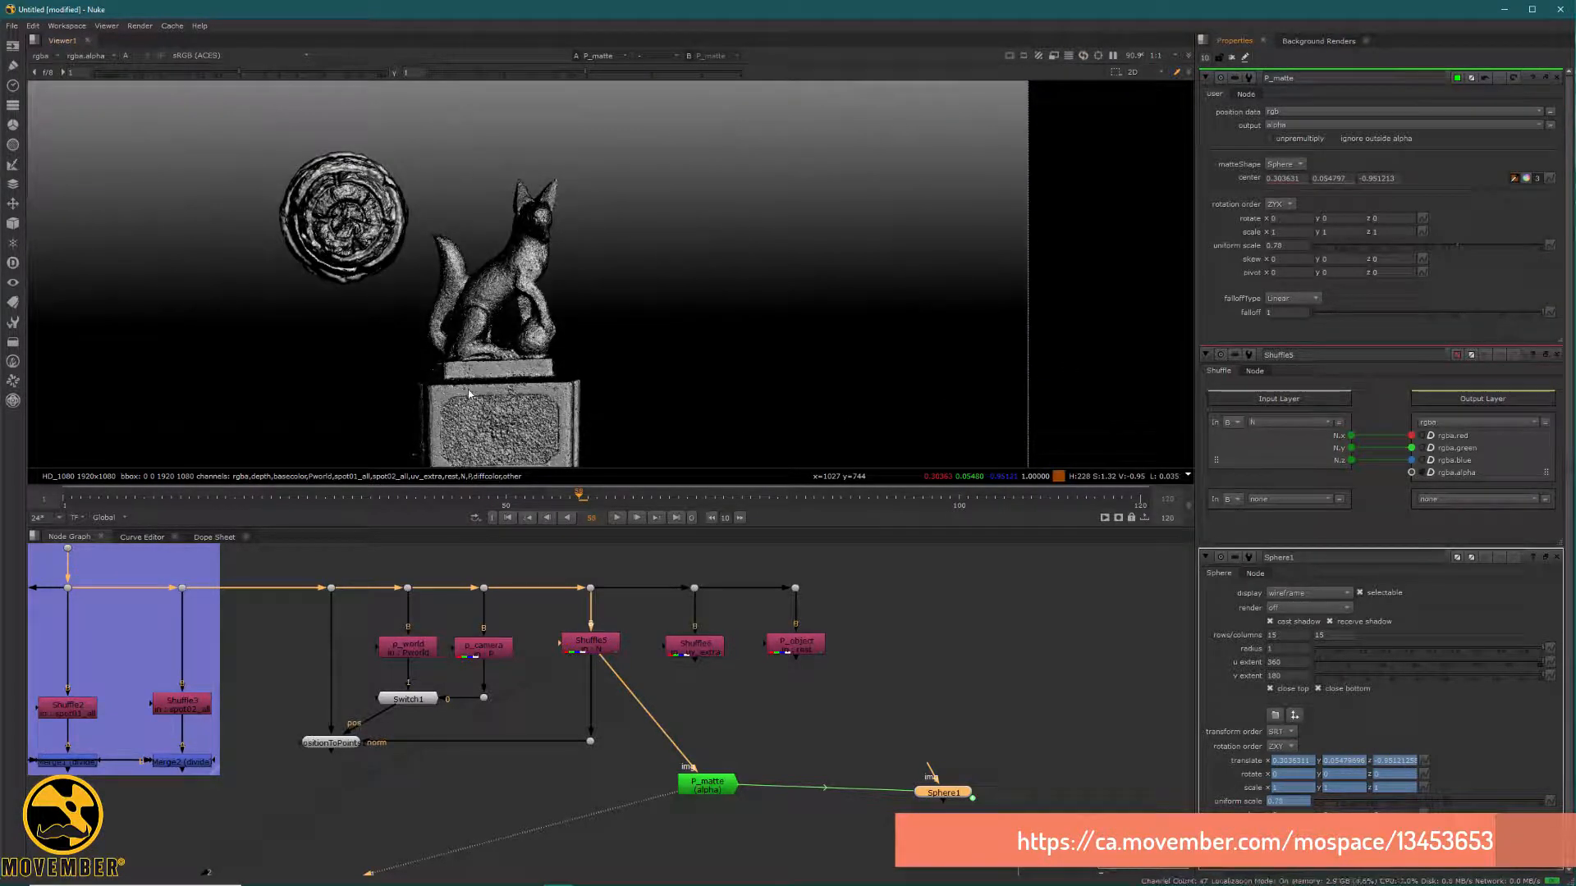
Sample the P_matte center from the normals on the pedestal front and on the upper part of the large foreground ball
{"action": "left_click", "coordinate": [489, 371], "text": "ctrl"}
{"action": "middle_click_drag", "start_coordinate": [566, 414], "coordinate": [535, 324]}
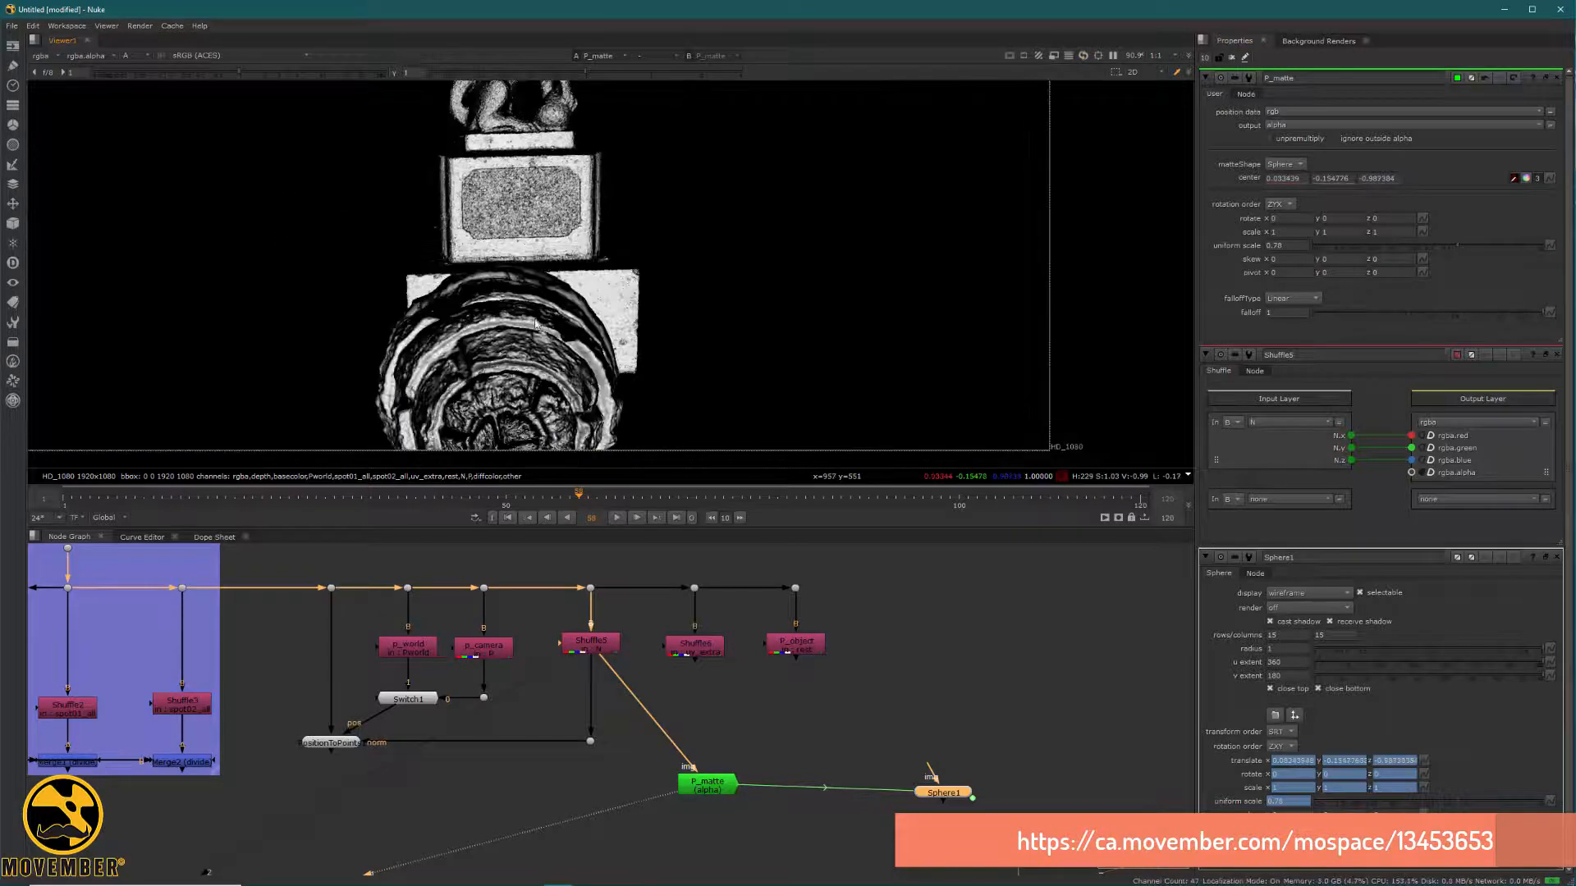
{"action": "left_click", "coordinate": [542, 307], "text": "ctrl"}
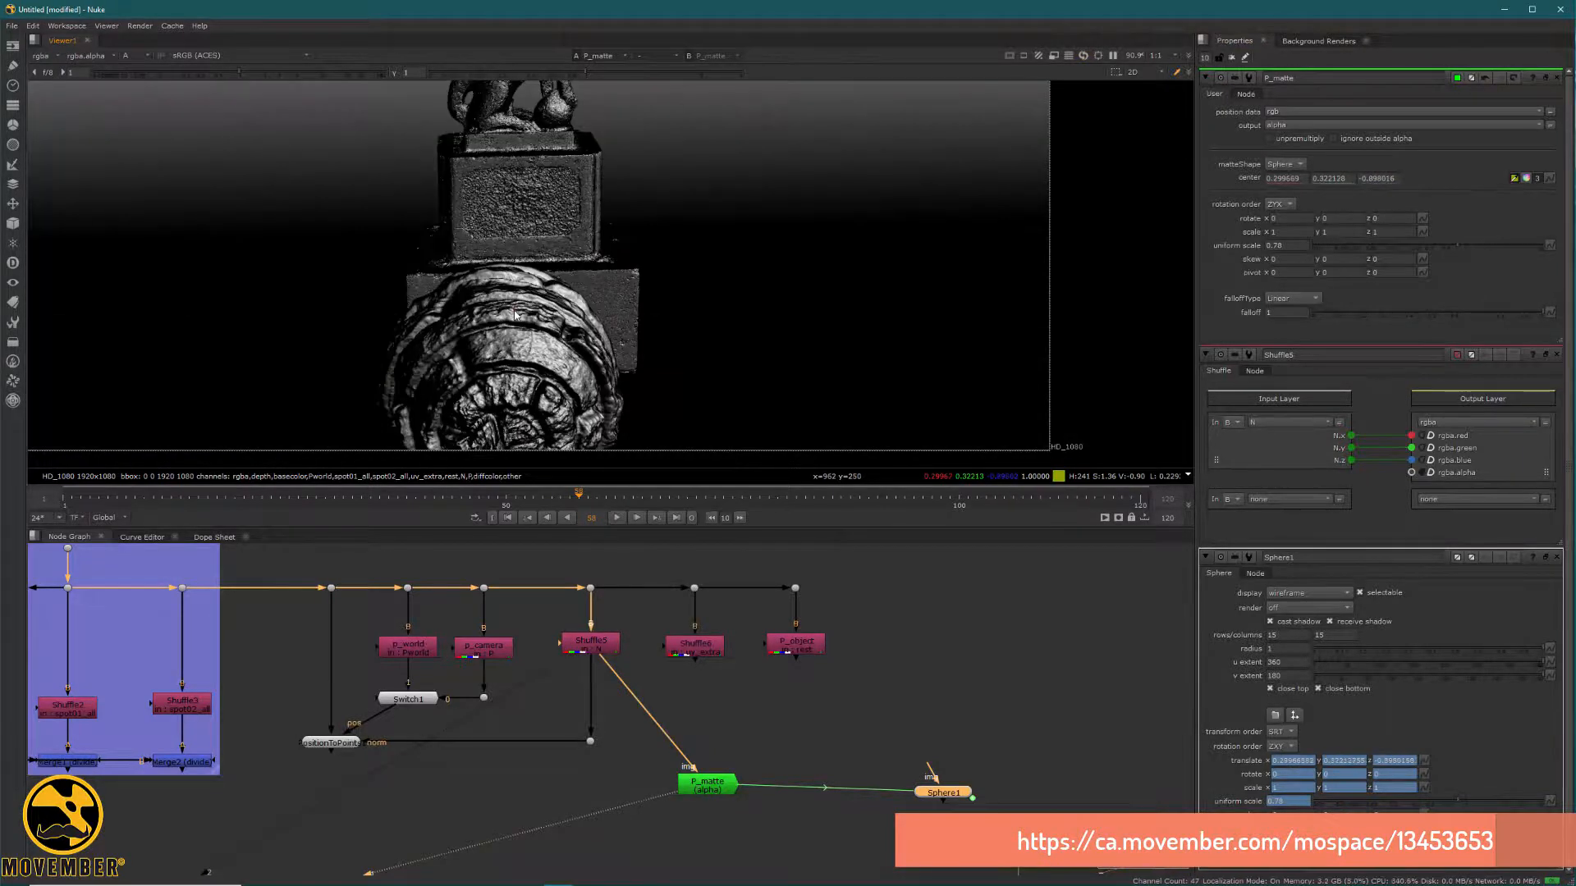
{"action": "left_click_drag", "start_coordinate": [542, 307], "coordinate": [564, 290], "text": "ctrl"}
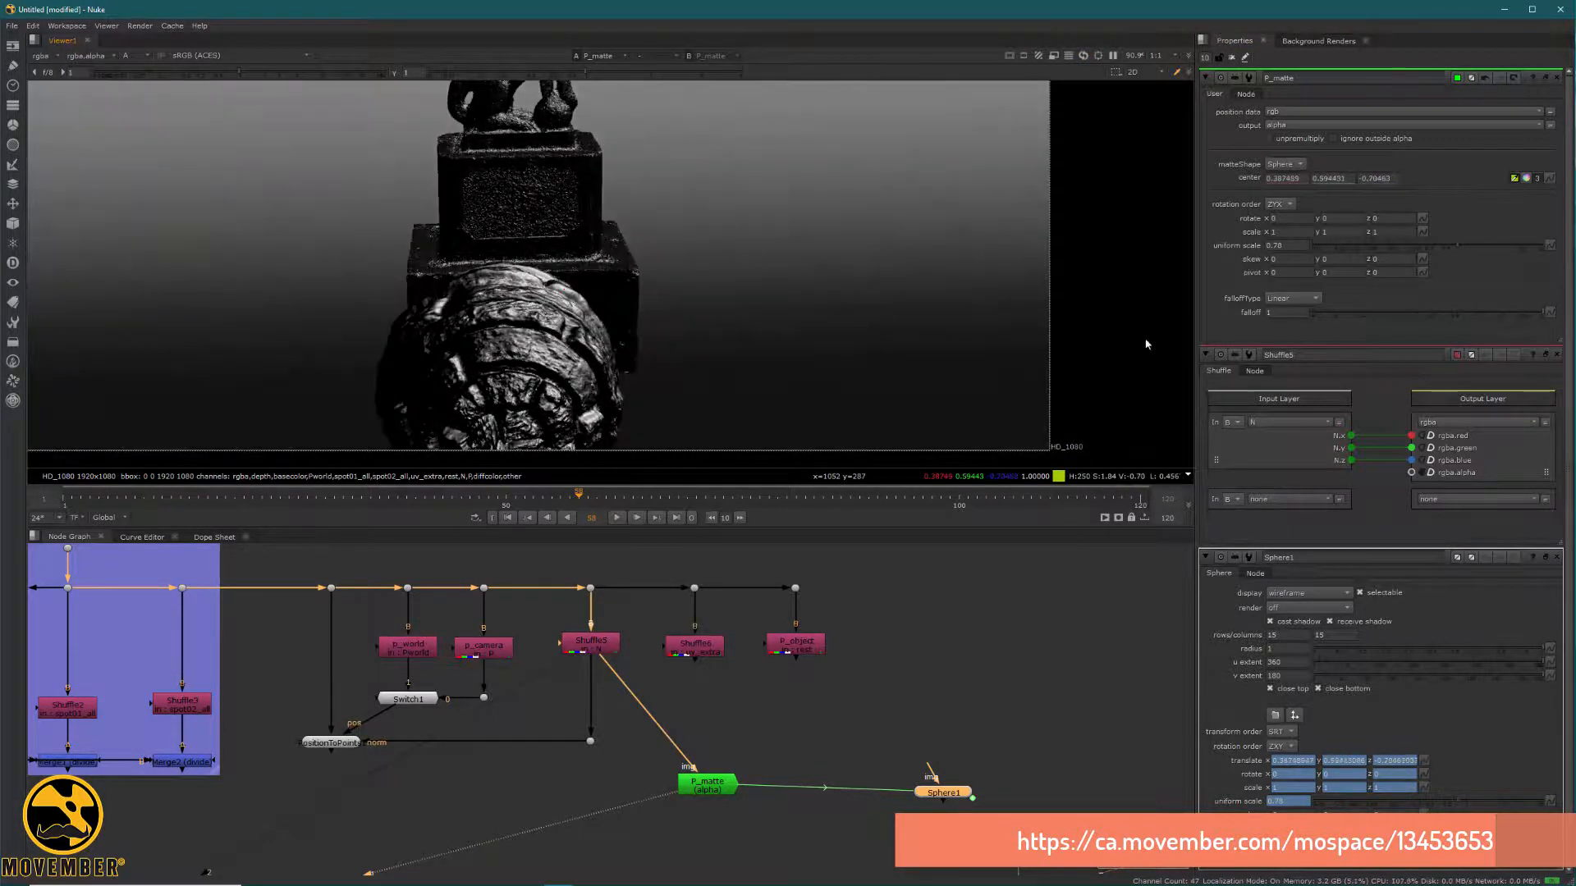
Reduce the P_matte uniform scale to 0.53 and check the narrower normals matte on the statue and balls
{"action": "middle_click_drag", "start_coordinate": [590, 318], "coordinate": [497, 432]}
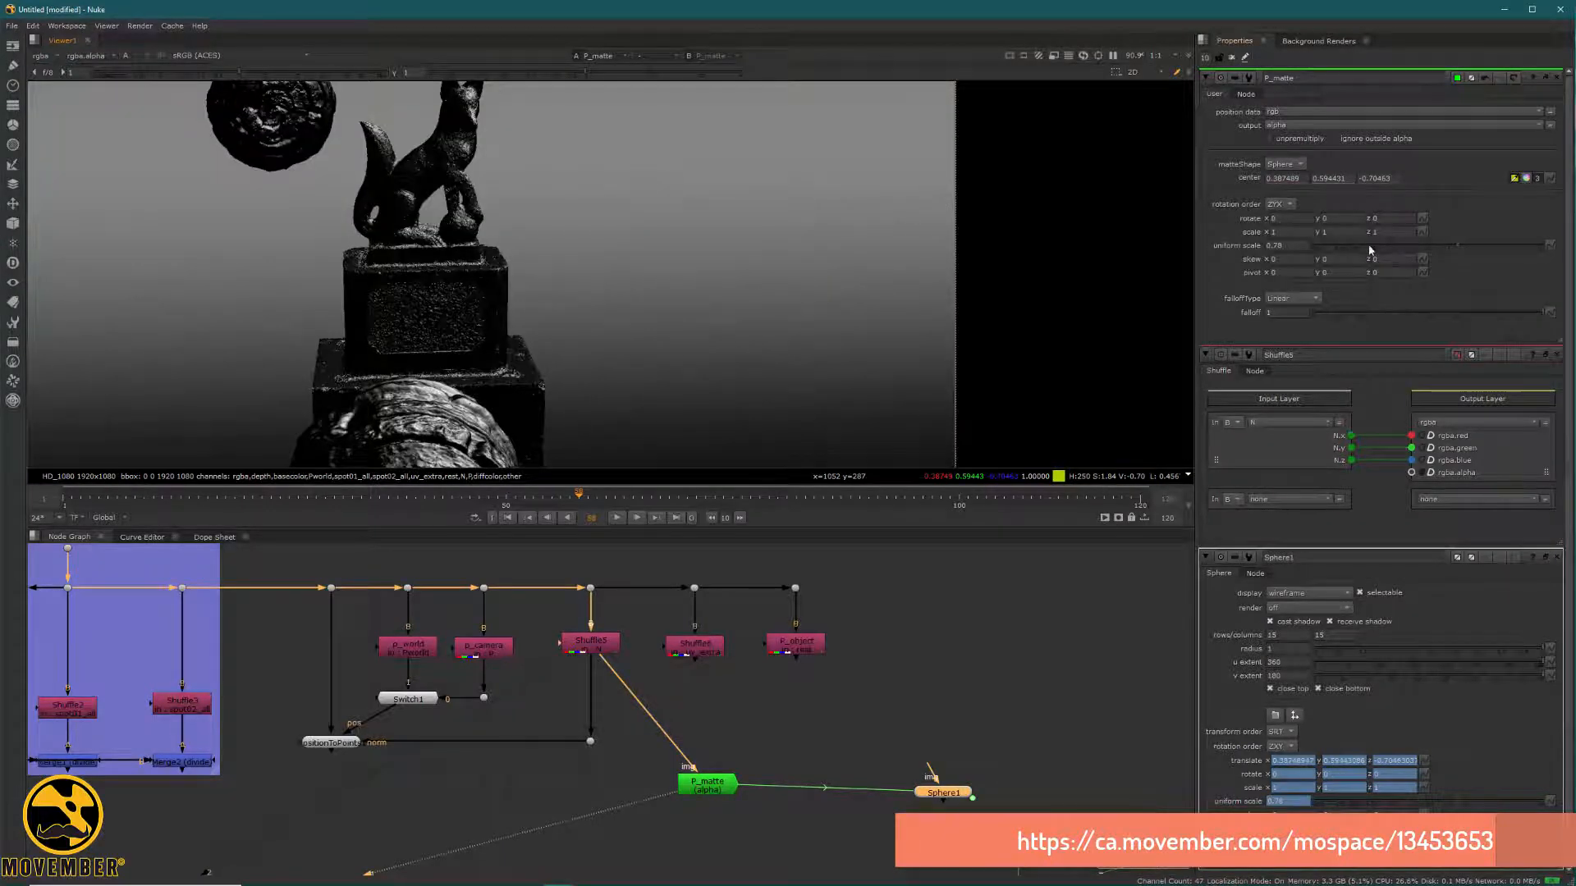
{"action": "left_click_drag", "start_coordinate": [1368, 247], "coordinate": [1453, 251]}
{"action": "left_click_drag", "start_coordinate": [1438, 248], "coordinate": [1444, 245]}
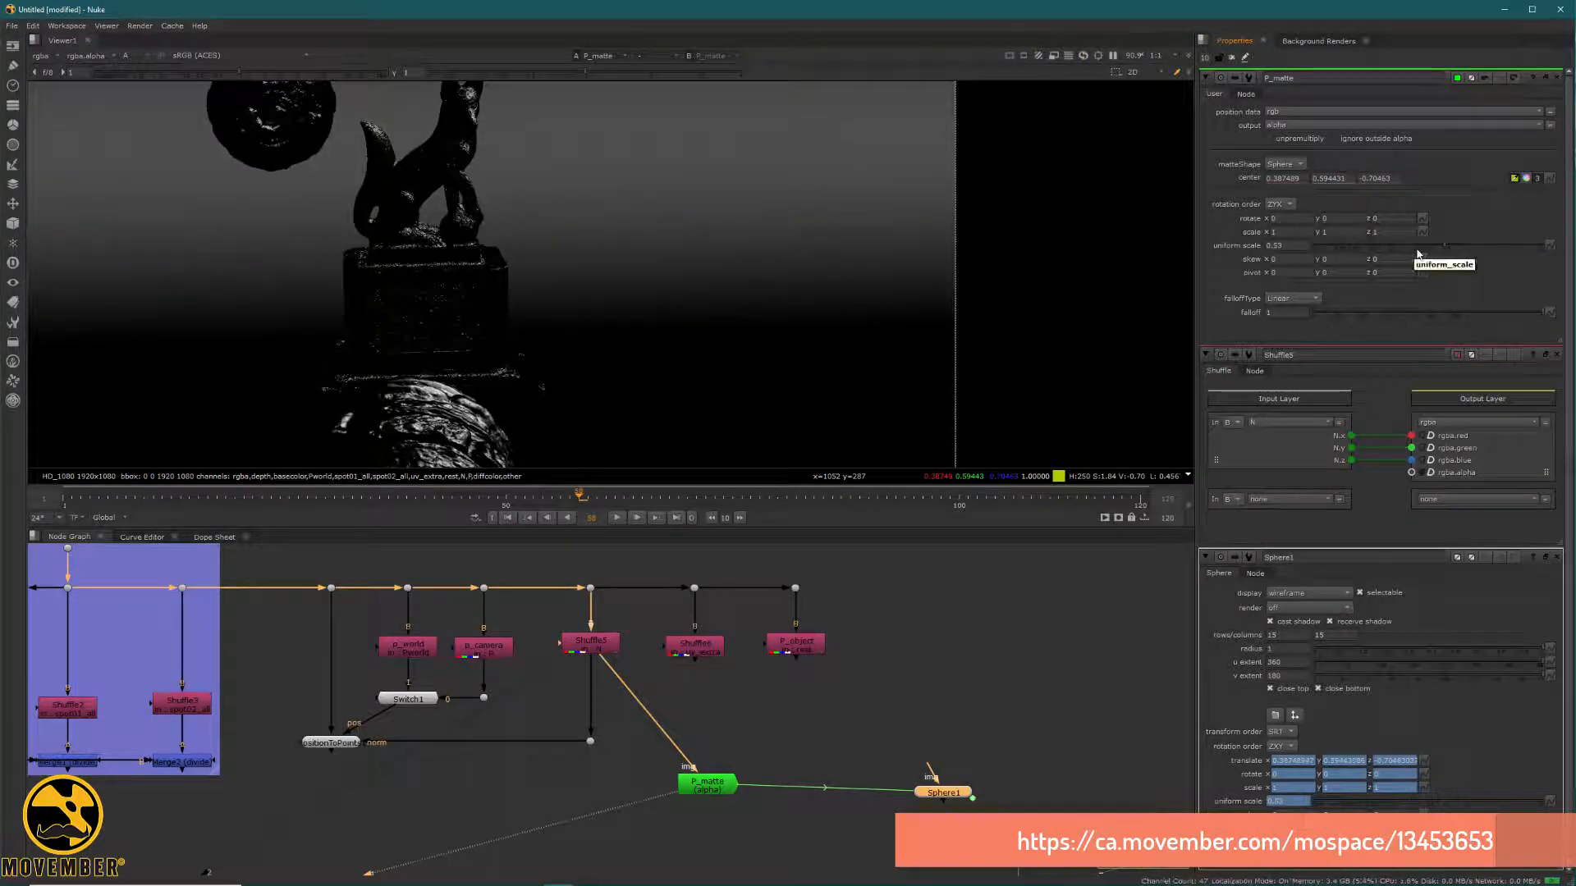
{"action": "middle_click_drag", "start_coordinate": [460, 185], "coordinate": [450, 278]}
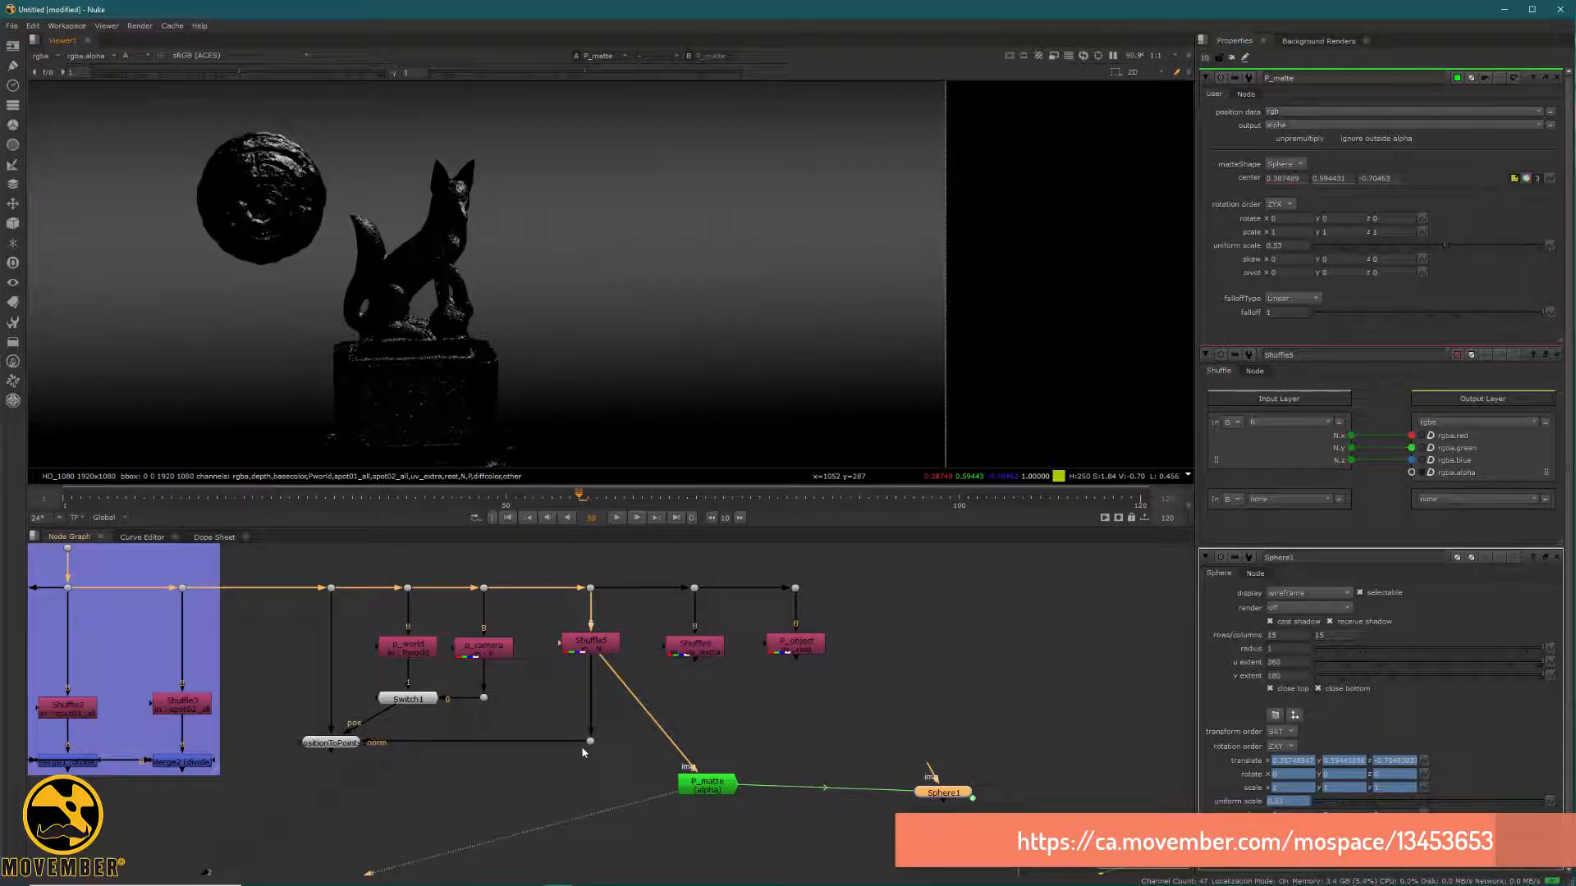
View the source render in RGB, followed by the Shuffle6 uv_extra pass
{"action": "left_click", "coordinate": [694, 587]}
{"action": "key", "text": "1"}
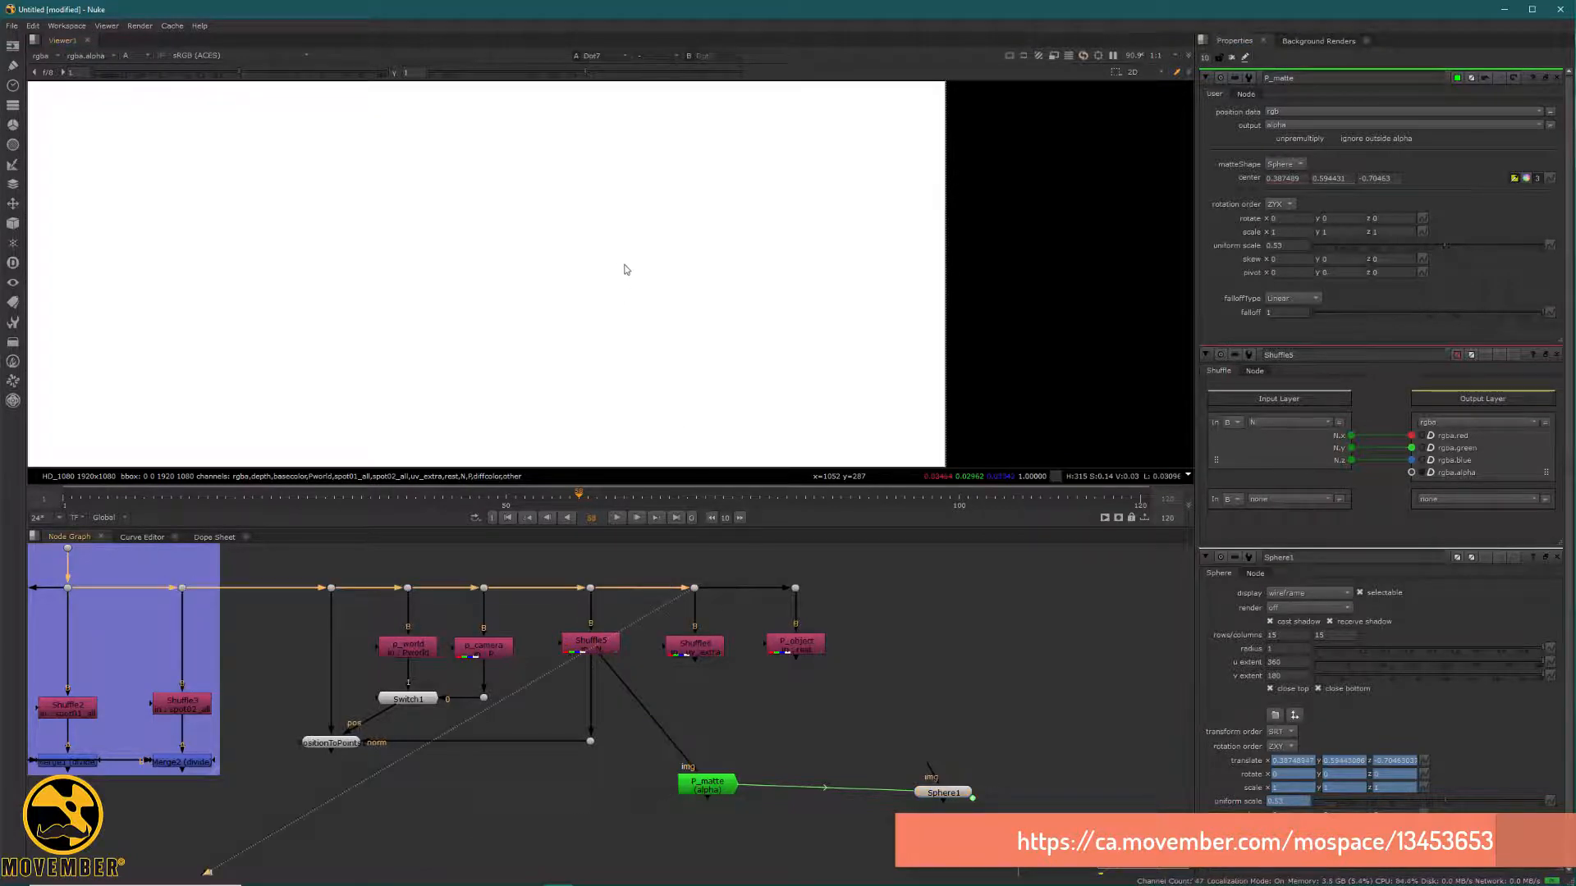
{"action": "key", "text": "a"}
{"action": "left_click", "coordinate": [695, 646]}
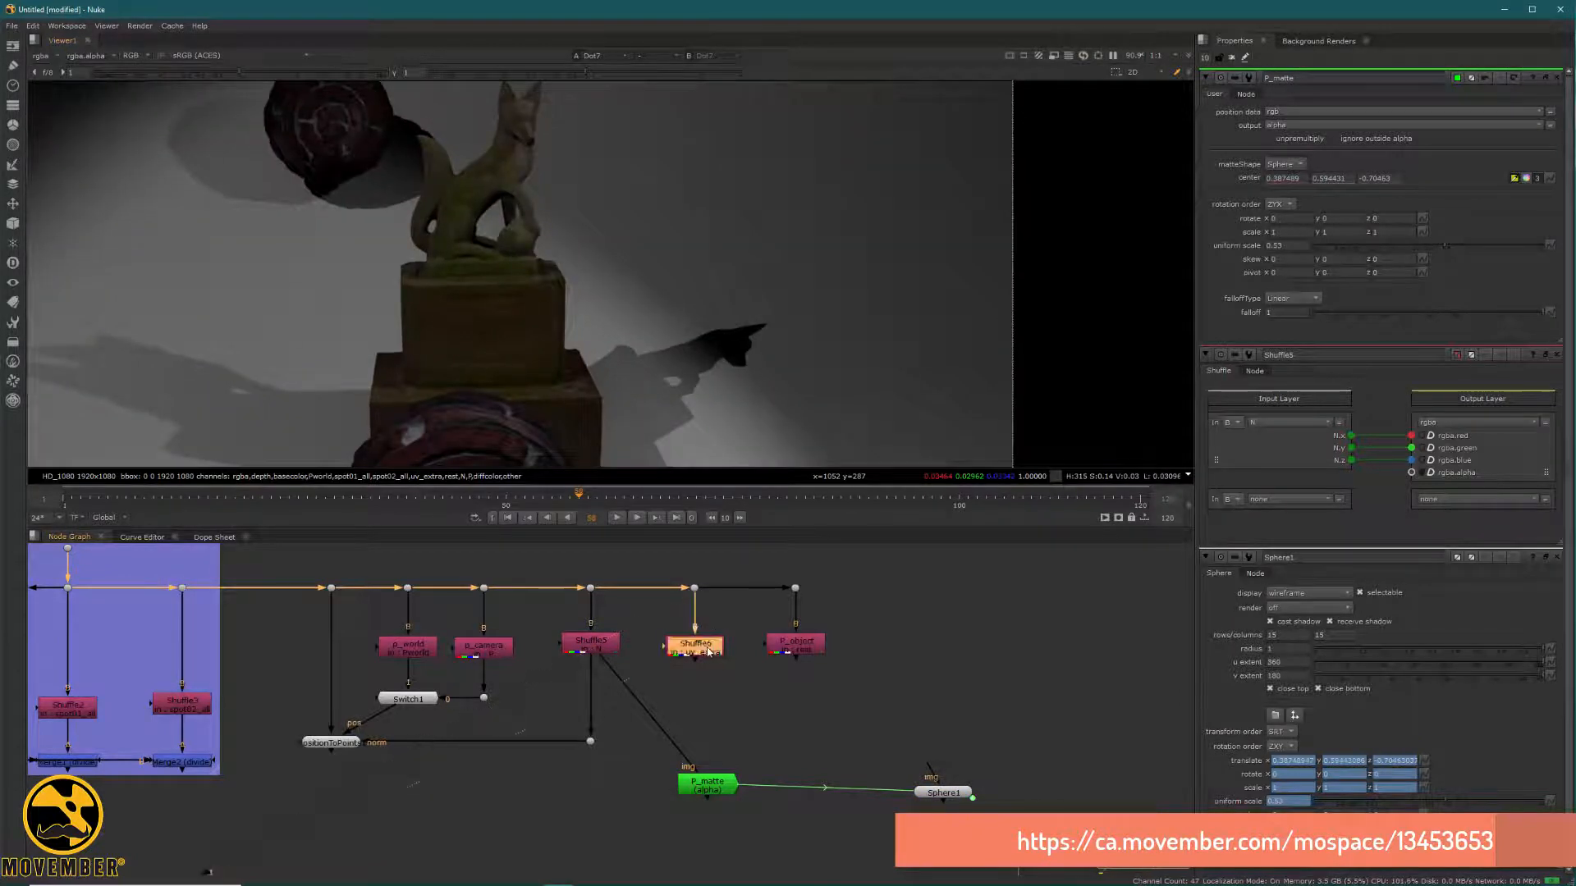
{"action": "key", "text": "1"}
{"action": "mouse_move", "coordinate": [443, 337]}
{"action": "middle_mouse_down"}
{"action": "mouse_move", "coordinate": [467, 219]}
{"action": "mouse_move", "coordinate": [437, 349]}
{"action": "middle_mouse_up"}
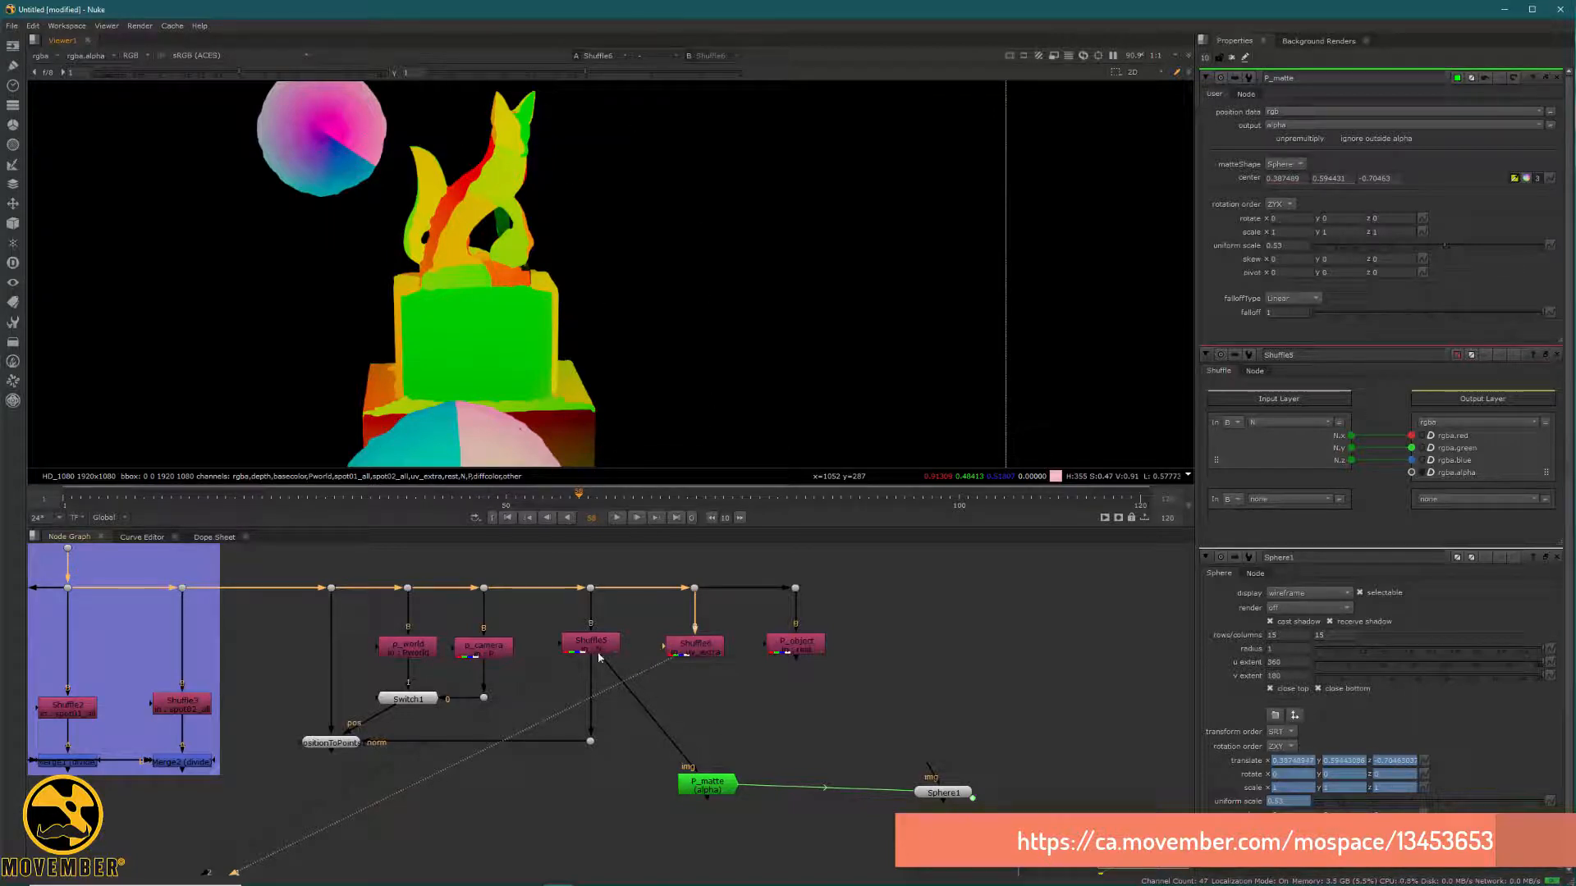
Connect the P_matte input to Shuffle6, view the alpha, and sample the center from the UVs on the pedestal's front face
{"action": "left_click_drag", "start_coordinate": [601, 659], "coordinate": [695, 646]}
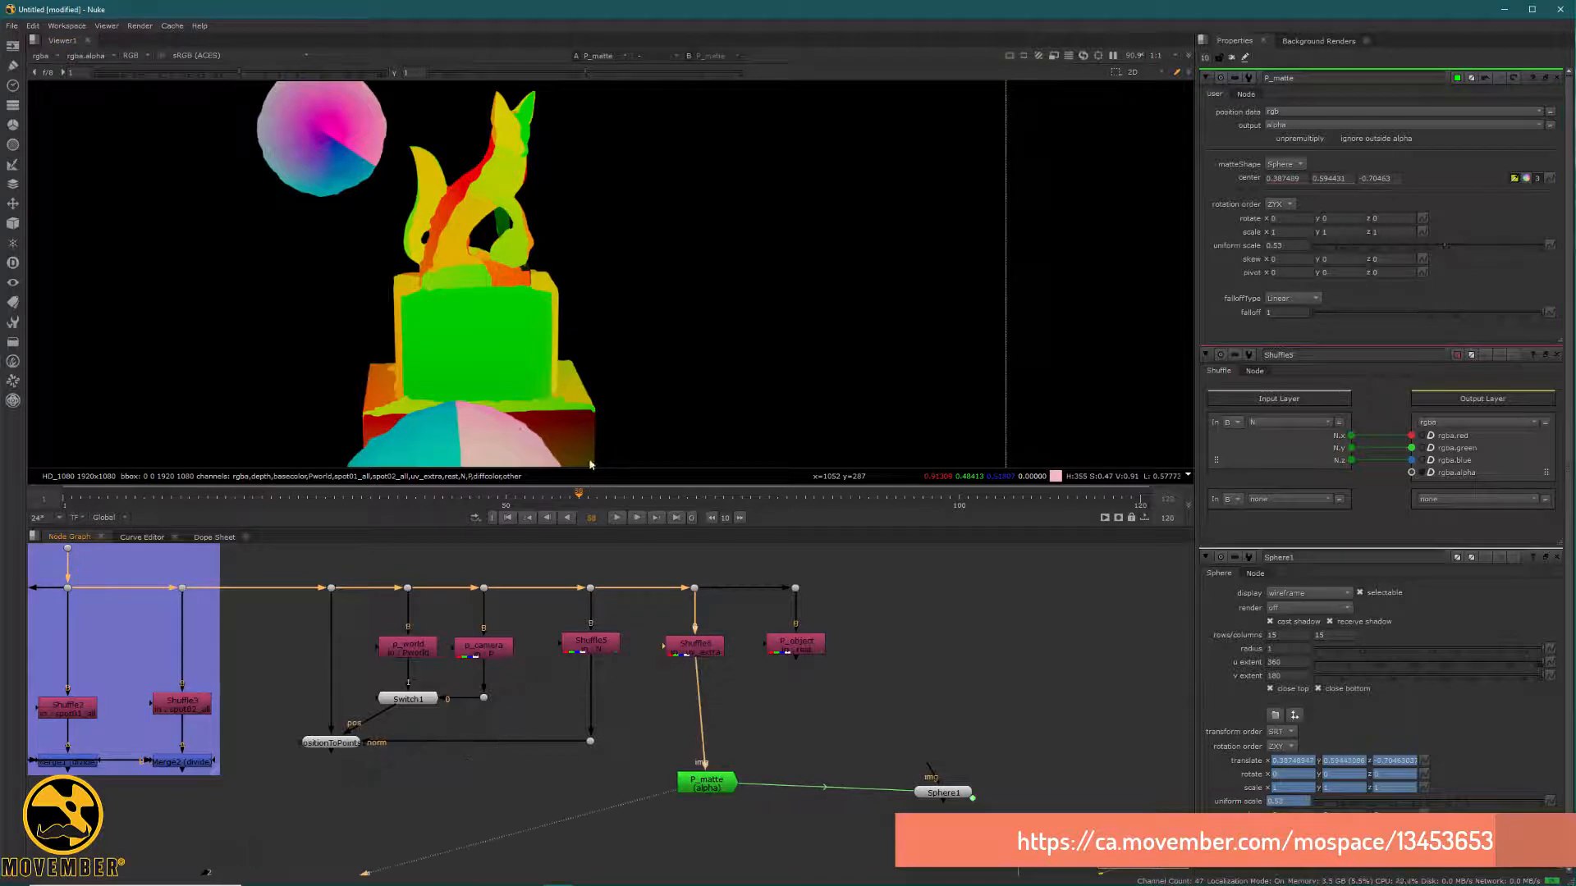
{"action": "key", "text": "a"}
{"action": "left_click_drag", "start_coordinate": [528, 334], "coordinate": [494, 324], "text": "ctrl"}
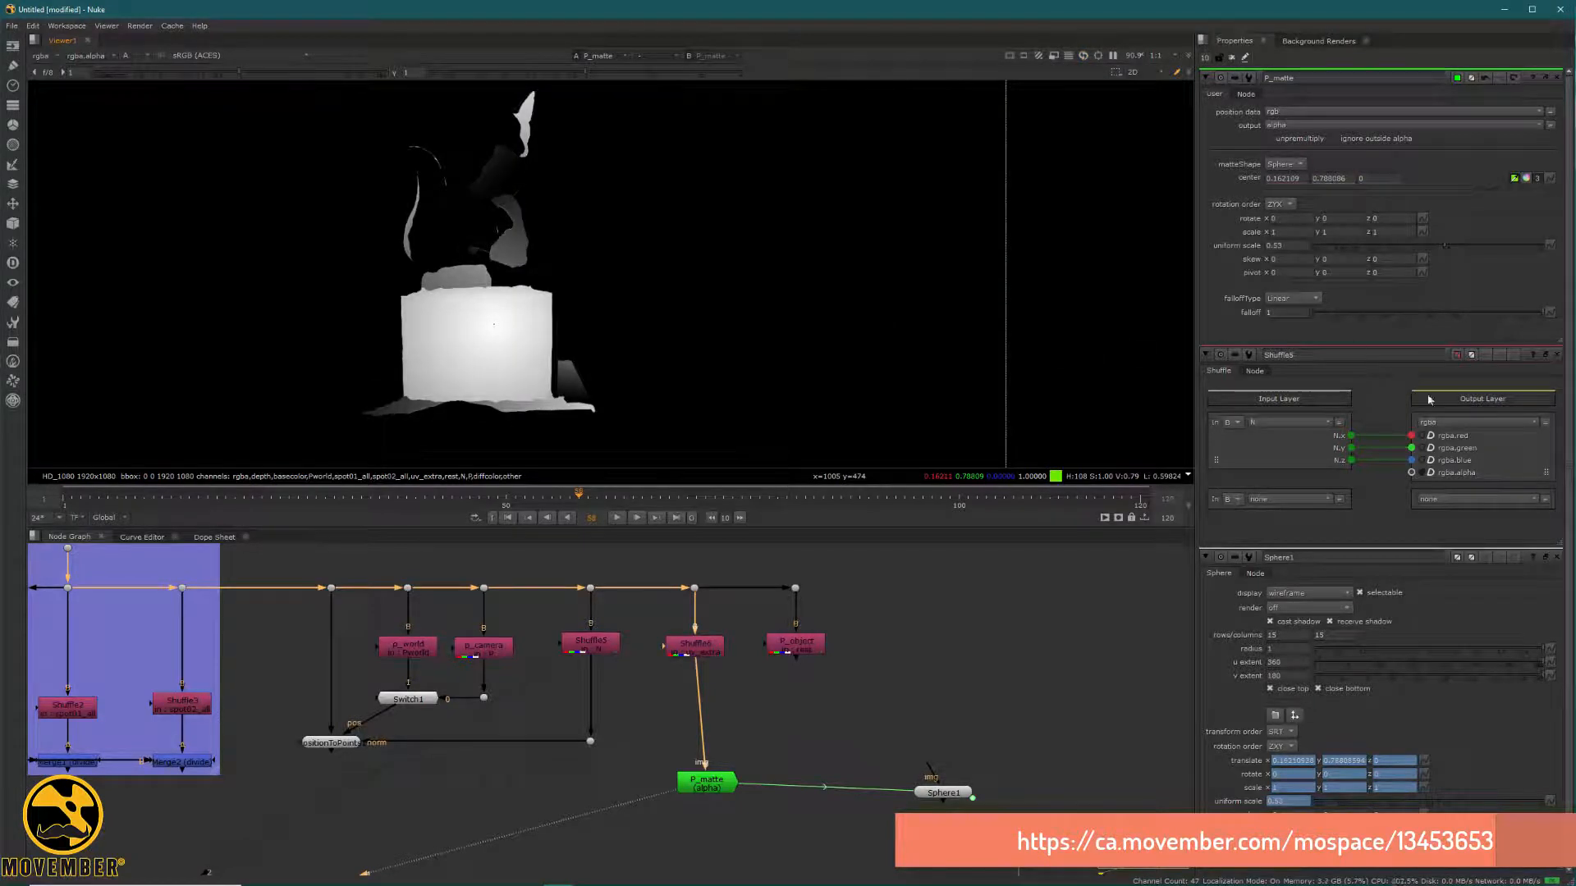
Sample the P_matte center from the UVs on the ball at the frame edge at an earlier frame, and scrub to check the matte
{"action": "left_click_drag", "start_coordinate": [546, 500], "coordinate": [312, 515]}
{"action": "left_click_drag", "start_coordinate": [474, 358], "coordinate": [55, 283], "text": "ctrl"}
{"action": "middle_click_drag", "start_coordinate": [380, 463], "coordinate": [604, 427]}
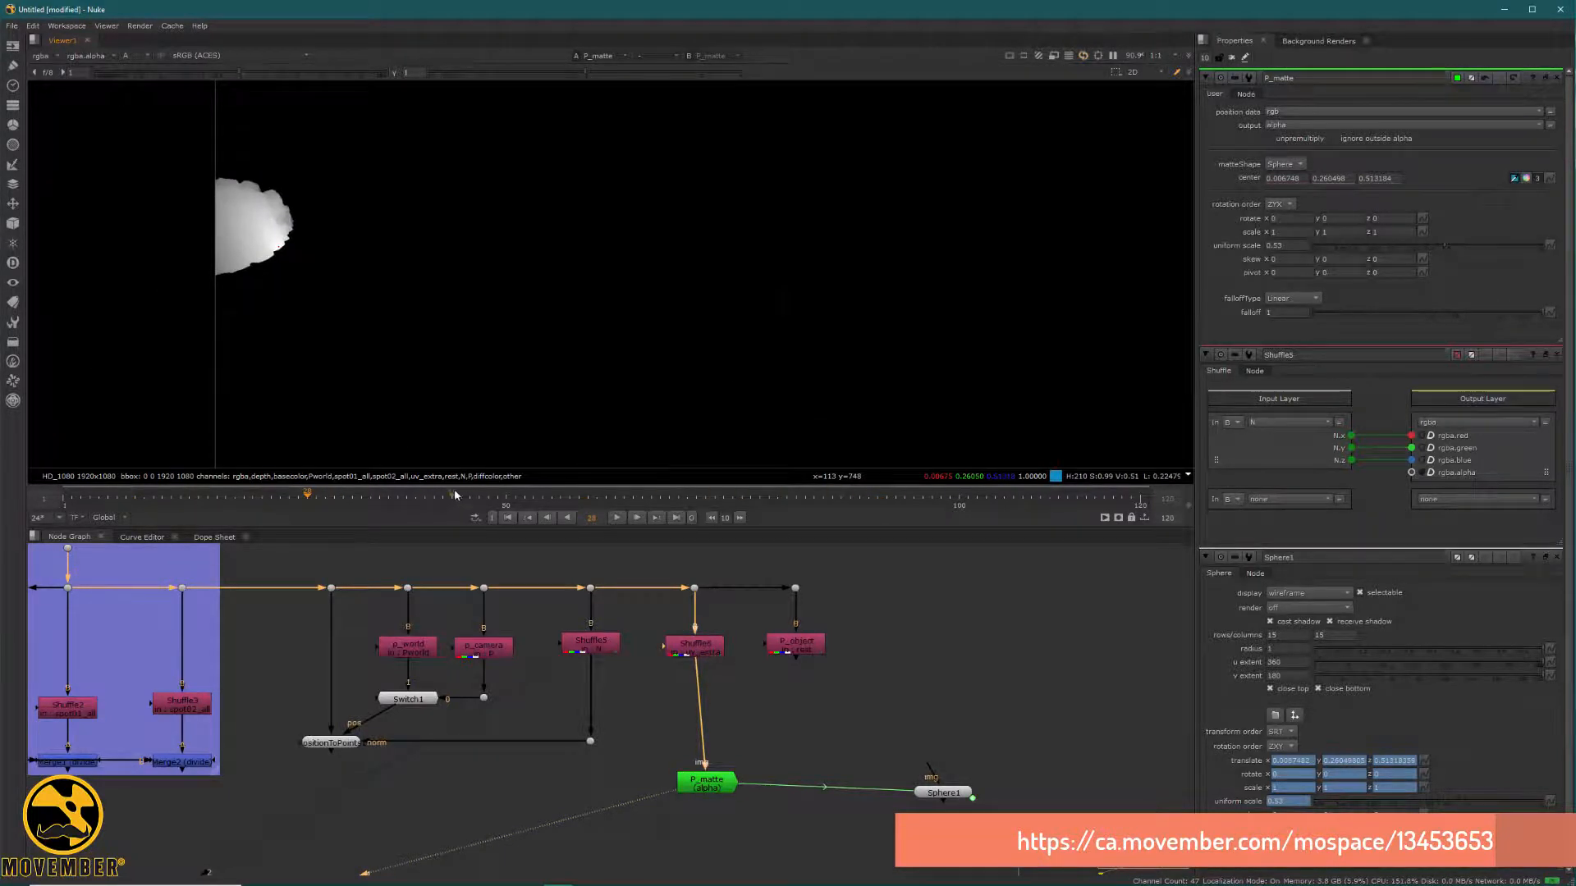
{"action": "left_click_drag", "start_coordinate": [455, 494], "coordinate": [552, 495]}
Sample the P_matte center from the UVs on the lower foreground ball and scrub to check that the matte follows it
{"action": "middle_click_drag", "start_coordinate": [657, 448], "coordinate": [541, 222]}
{"action": "left_click_drag", "start_coordinate": [547, 246], "coordinate": [636, 316], "text": "ctrl"}
{"action": "scroll", "coordinate": [637, 316], "scroll_direction": "down", "scroll_amount": 3}
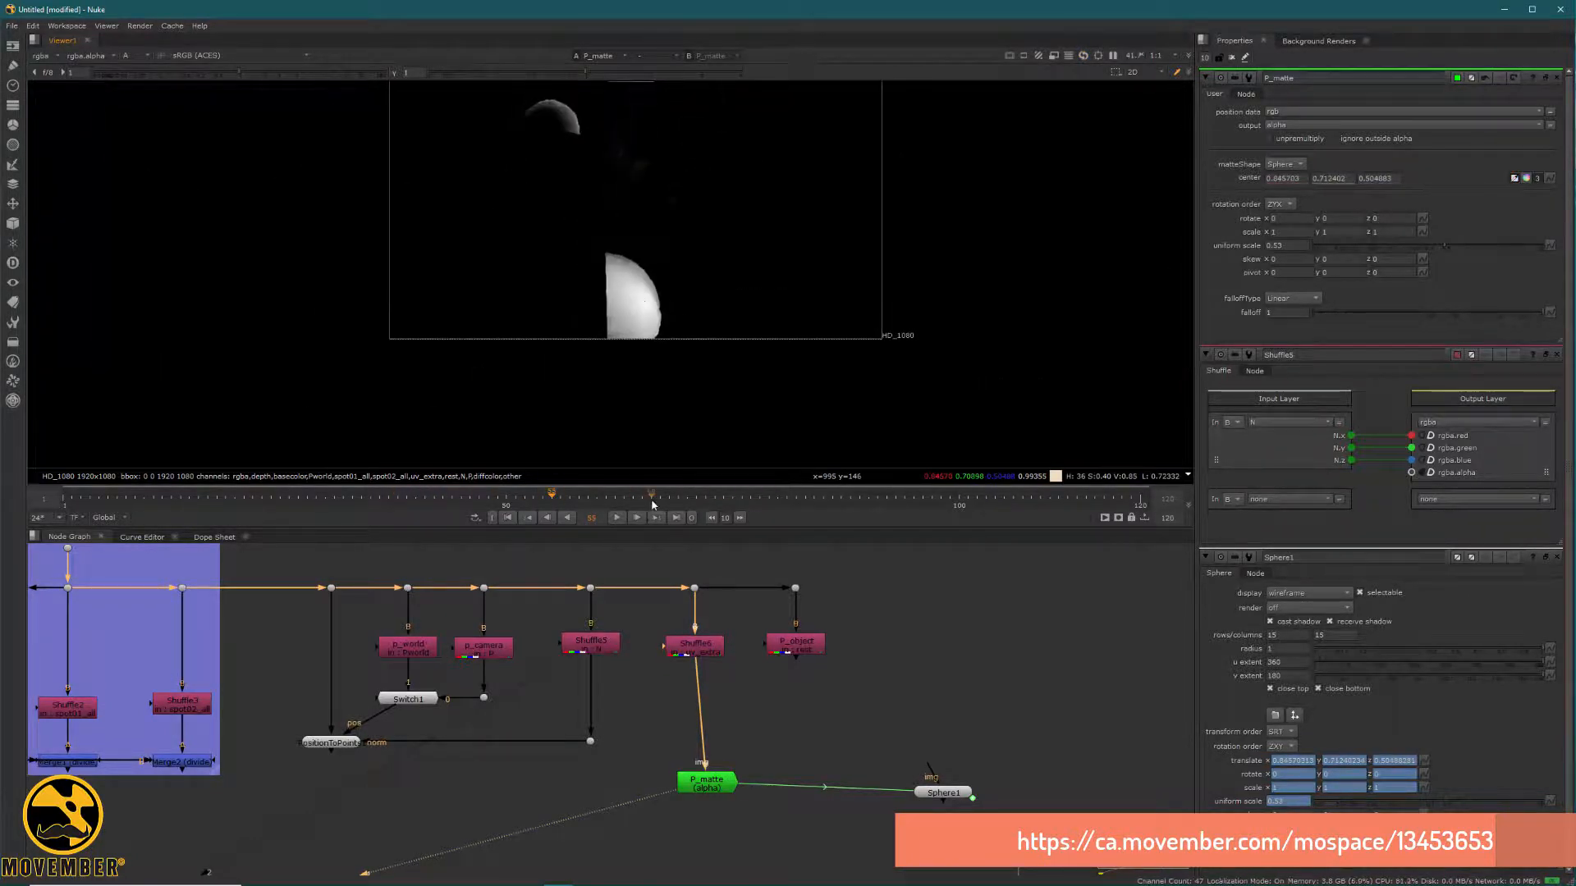
{"action": "left_click_drag", "start_coordinate": [653, 502], "coordinate": [596, 495]}
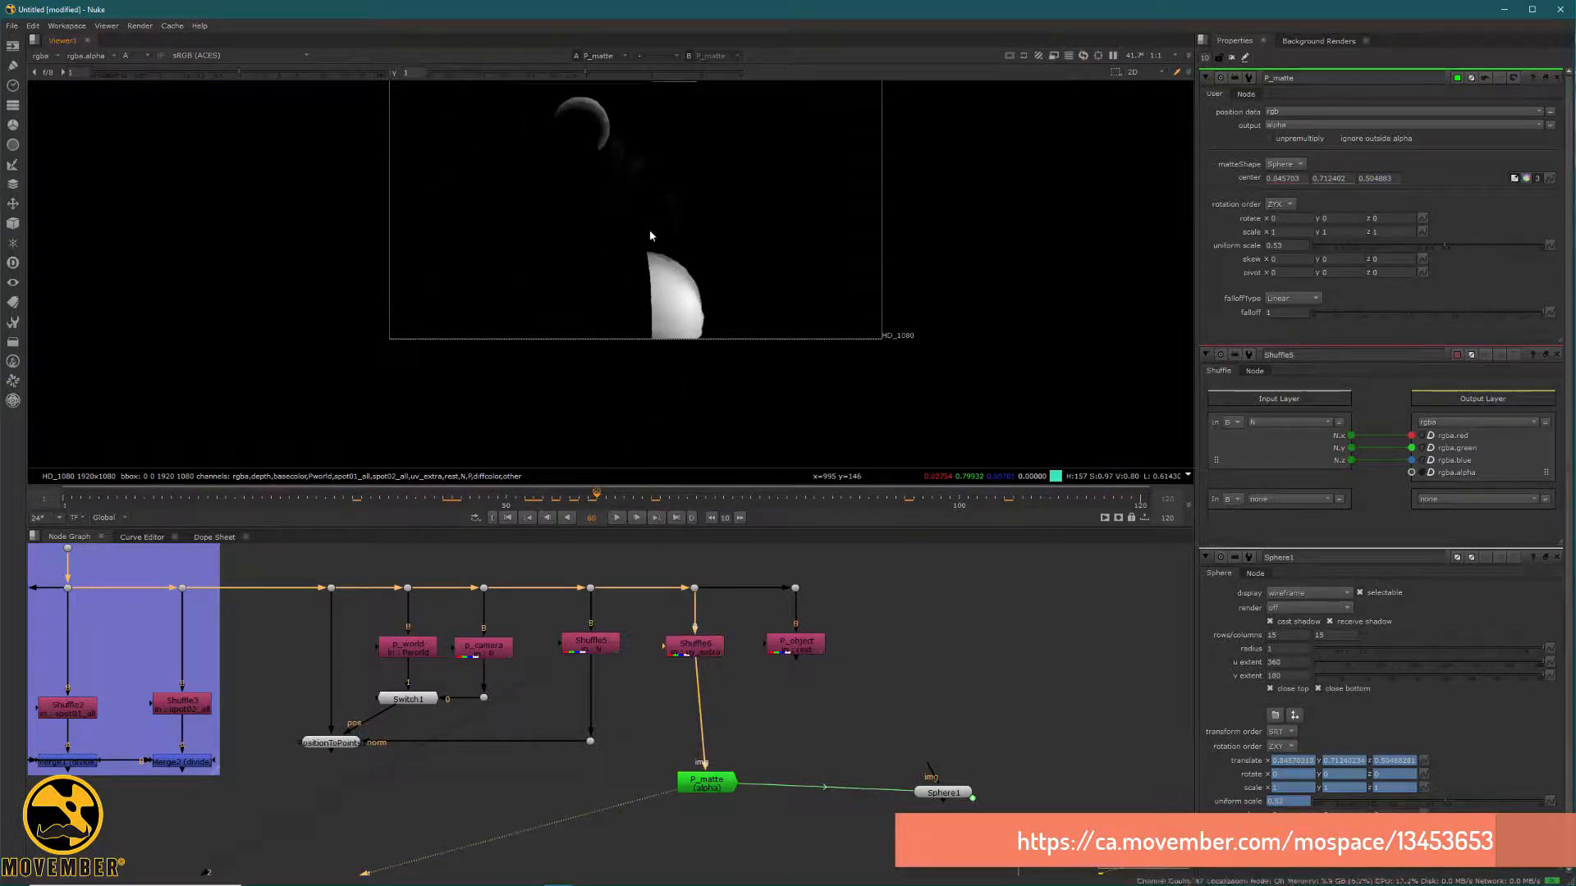
Sample the P_matte center from the UVs on the other half of the foreground ball and scrub to check the matte
{"action": "left_click", "coordinate": [639, 281], "text": "ctrl"}
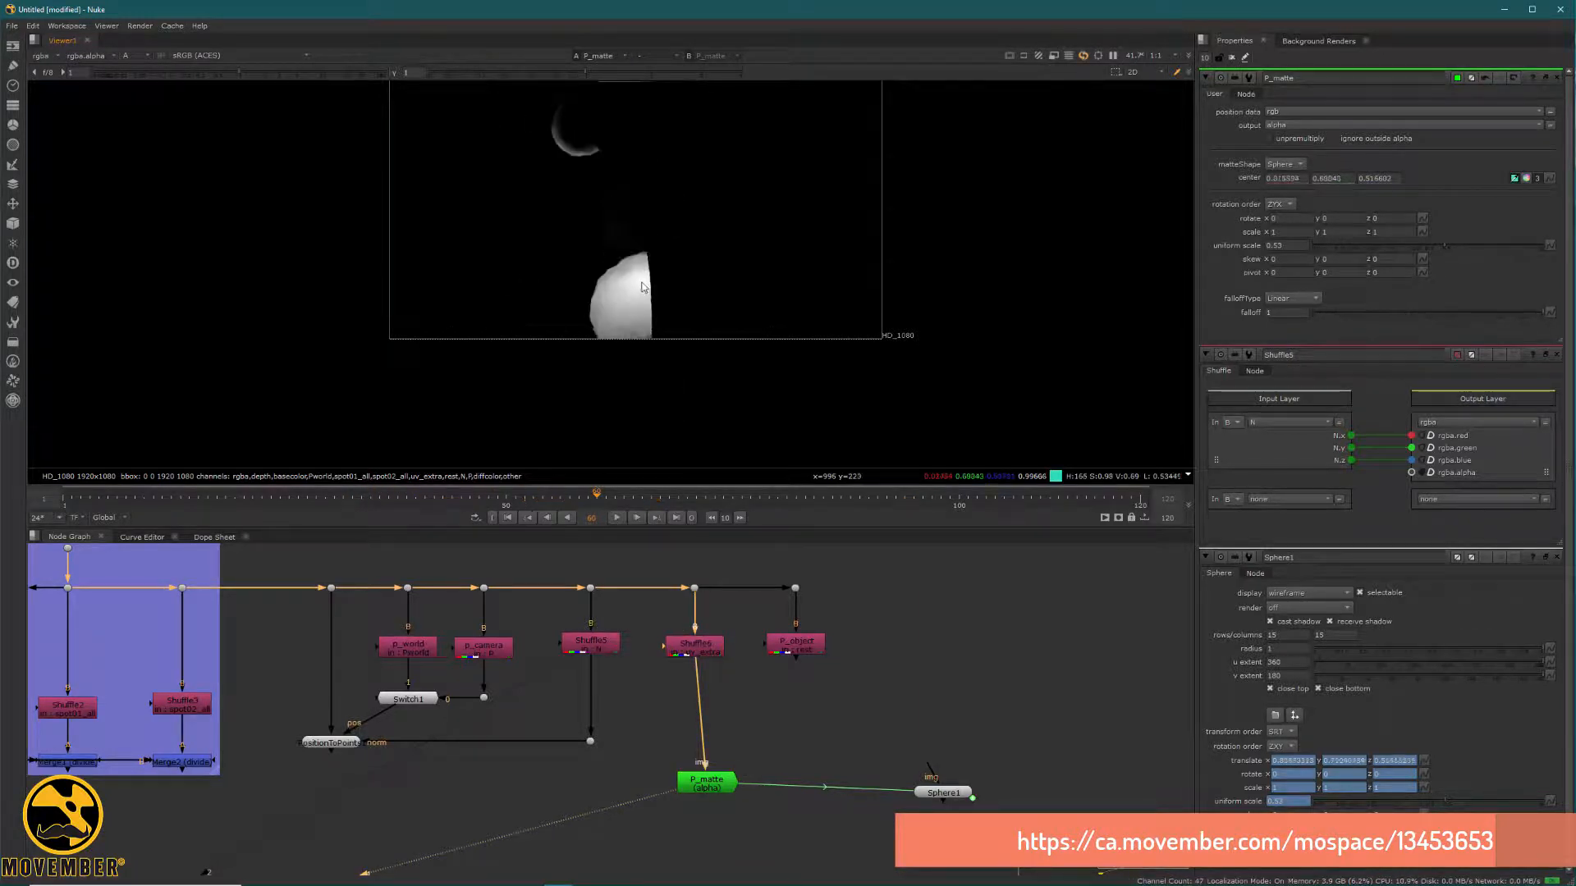
{"action": "left_click_drag", "start_coordinate": [704, 502], "coordinate": [551, 500]}
{"action": "scroll", "coordinate": [655, 236], "scroll_direction": "down", "scroll_amount": 3}
{"action": "middle_click_drag", "start_coordinate": [621, 362], "coordinate": [627, 490]}
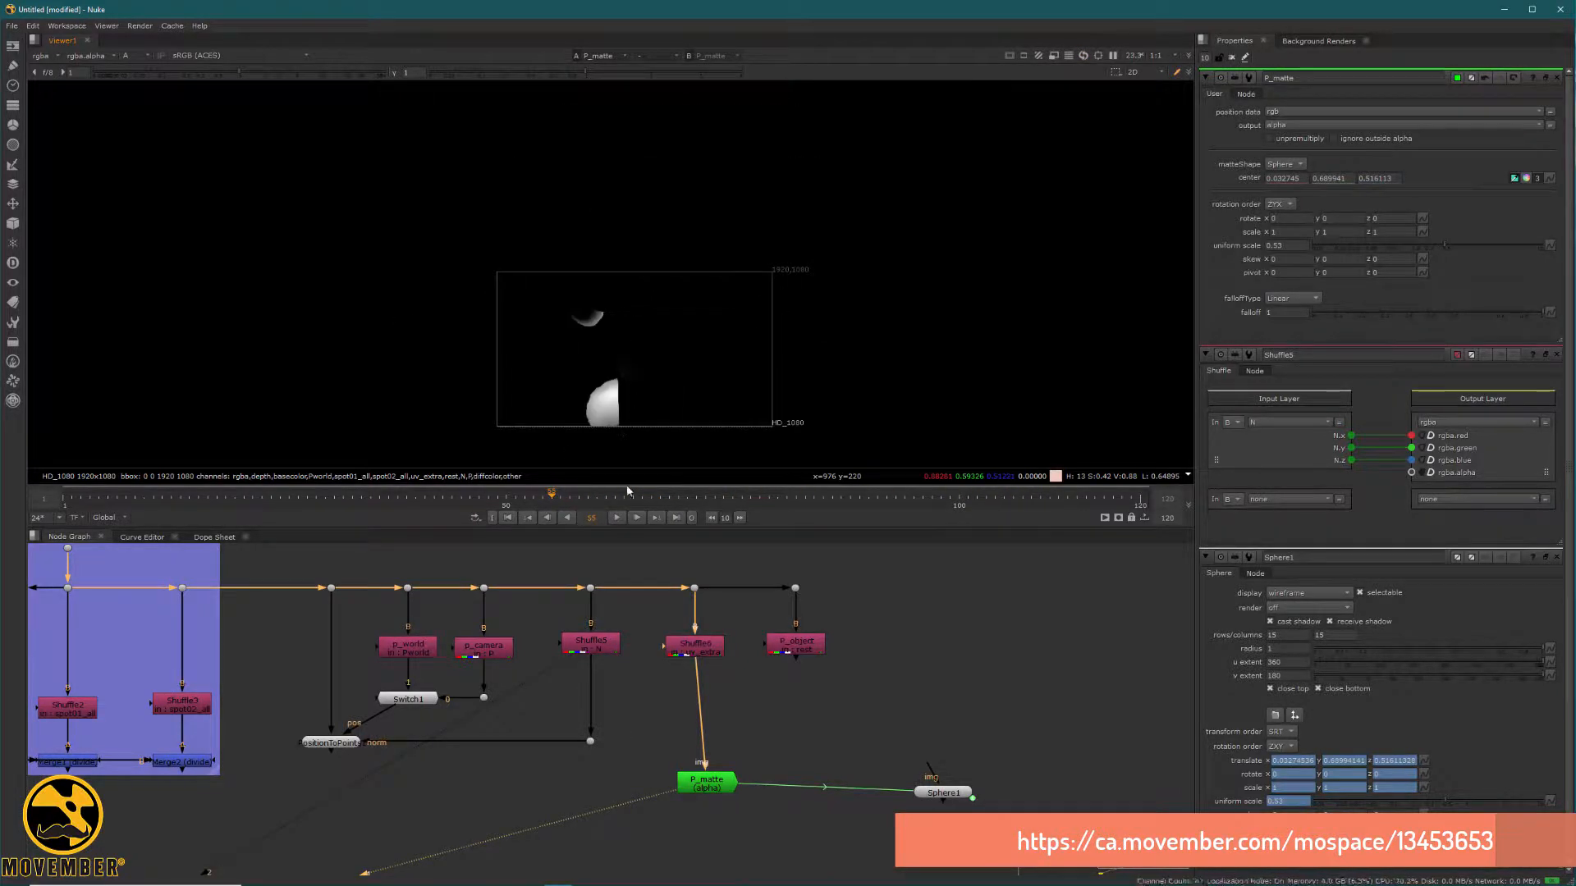
Sample the P_matte center from the UVs on the fox statue's chest, the pedestal, and the fox's head
{"action": "scroll", "coordinate": [639, 337], "scroll_direction": "up", "scroll_amount": 2}
{"action": "left_click", "coordinate": [659, 294], "text": "ctrl"}
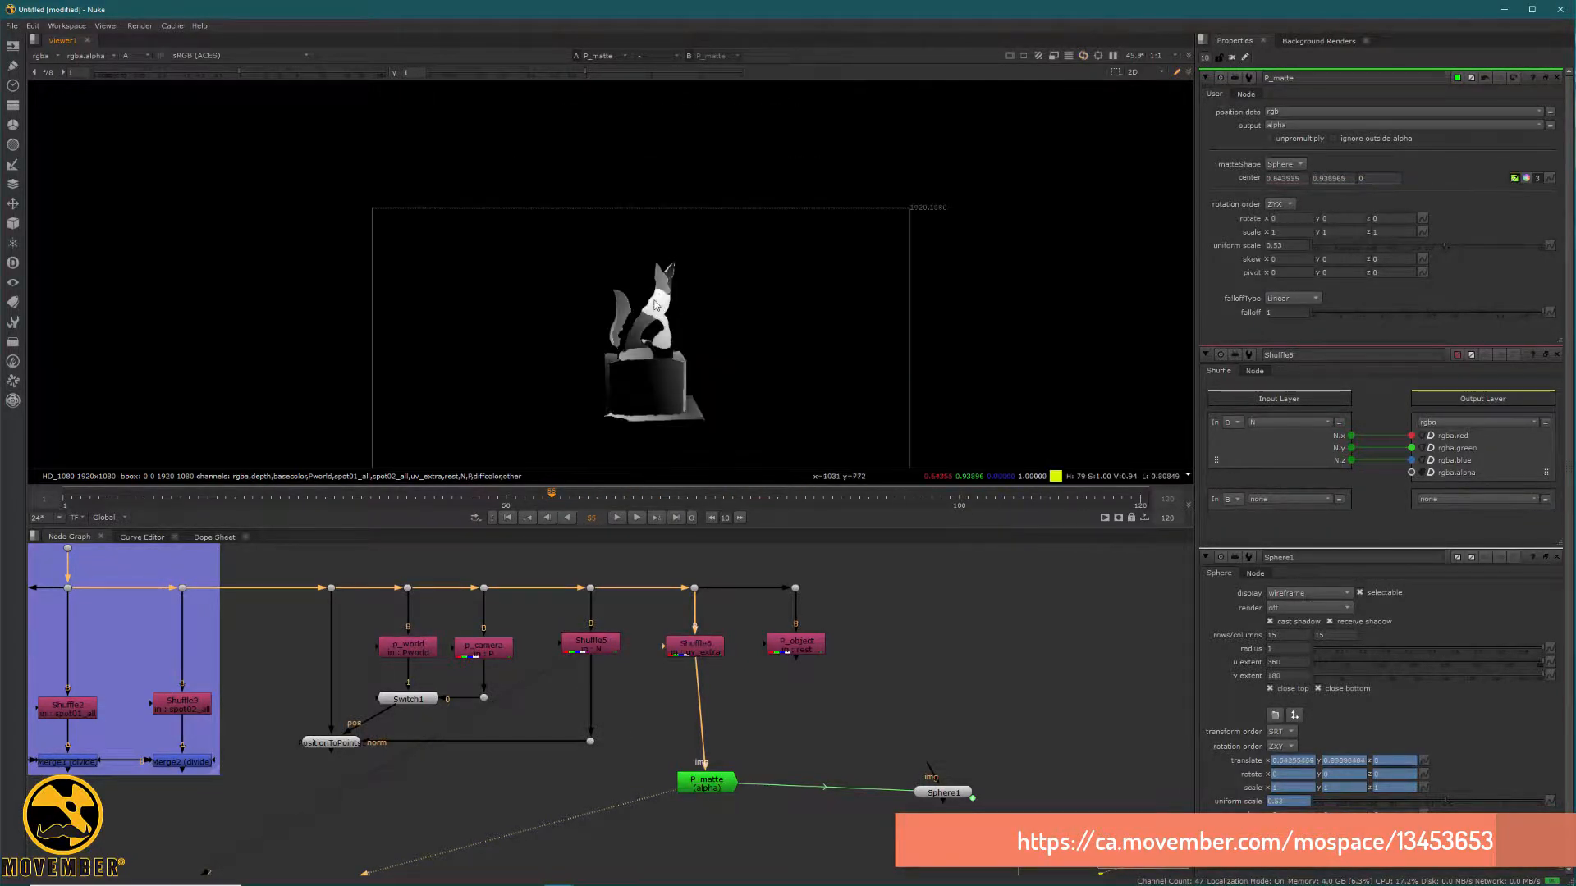
{"action": "scroll", "coordinate": [650, 330], "scroll_direction": "up", "scroll_amount": 4}
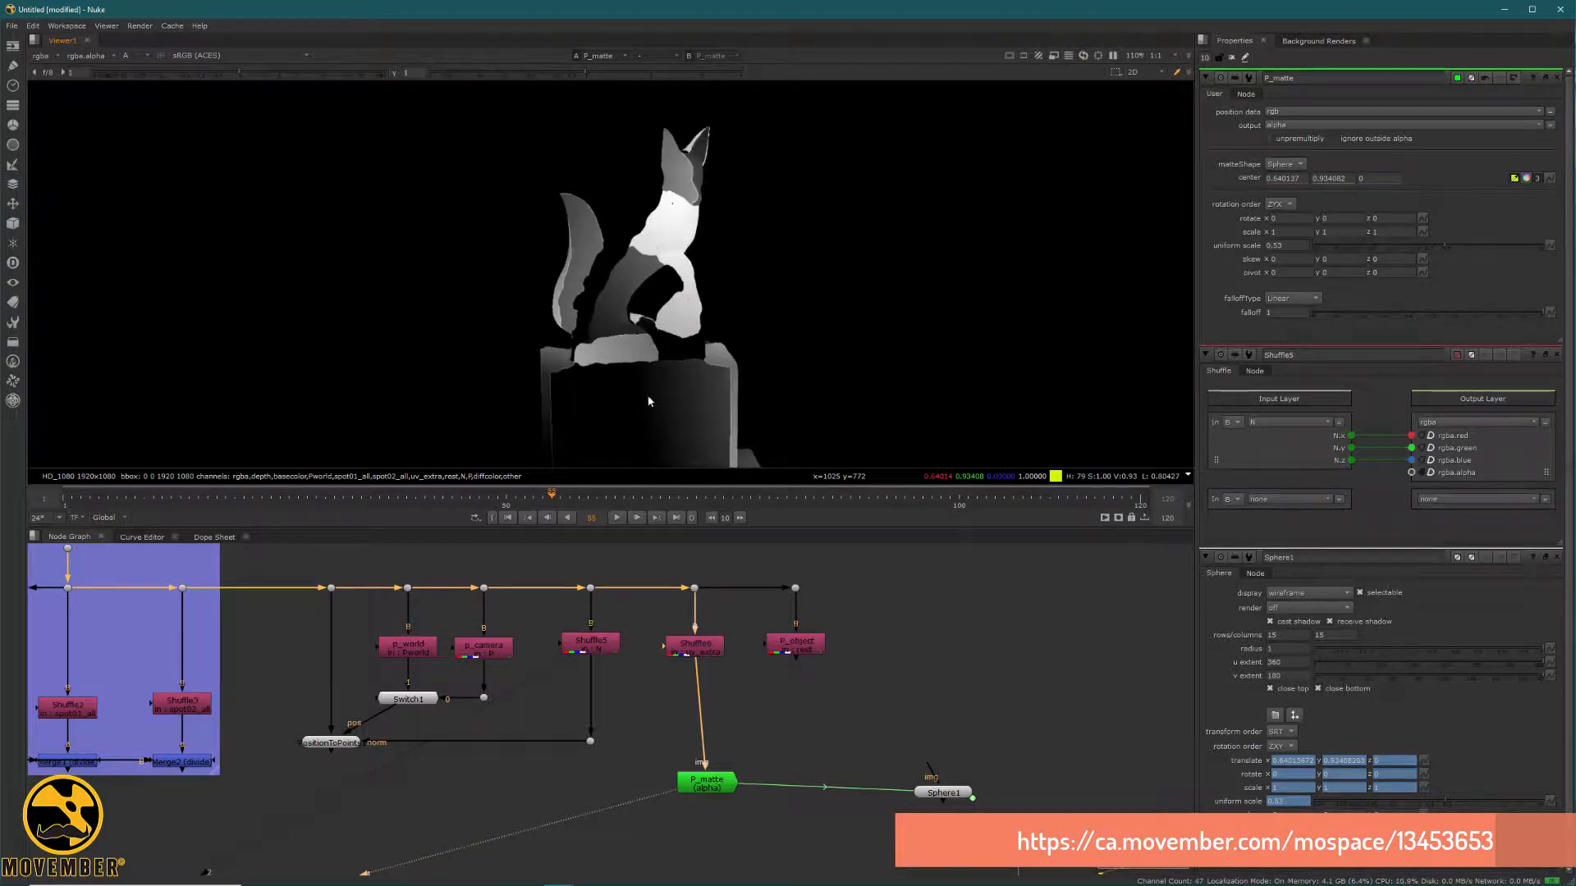
{"action": "left_click_drag", "start_coordinate": [648, 401], "coordinate": [680, 171], "text": "ctrl"}
Reconnect P_matte to the Shuffle5 normals, sample the center beside the statue, and scrub to check the matte over the frames
{"action": "left_click_drag", "start_coordinate": [691, 668], "coordinate": [591, 647]}
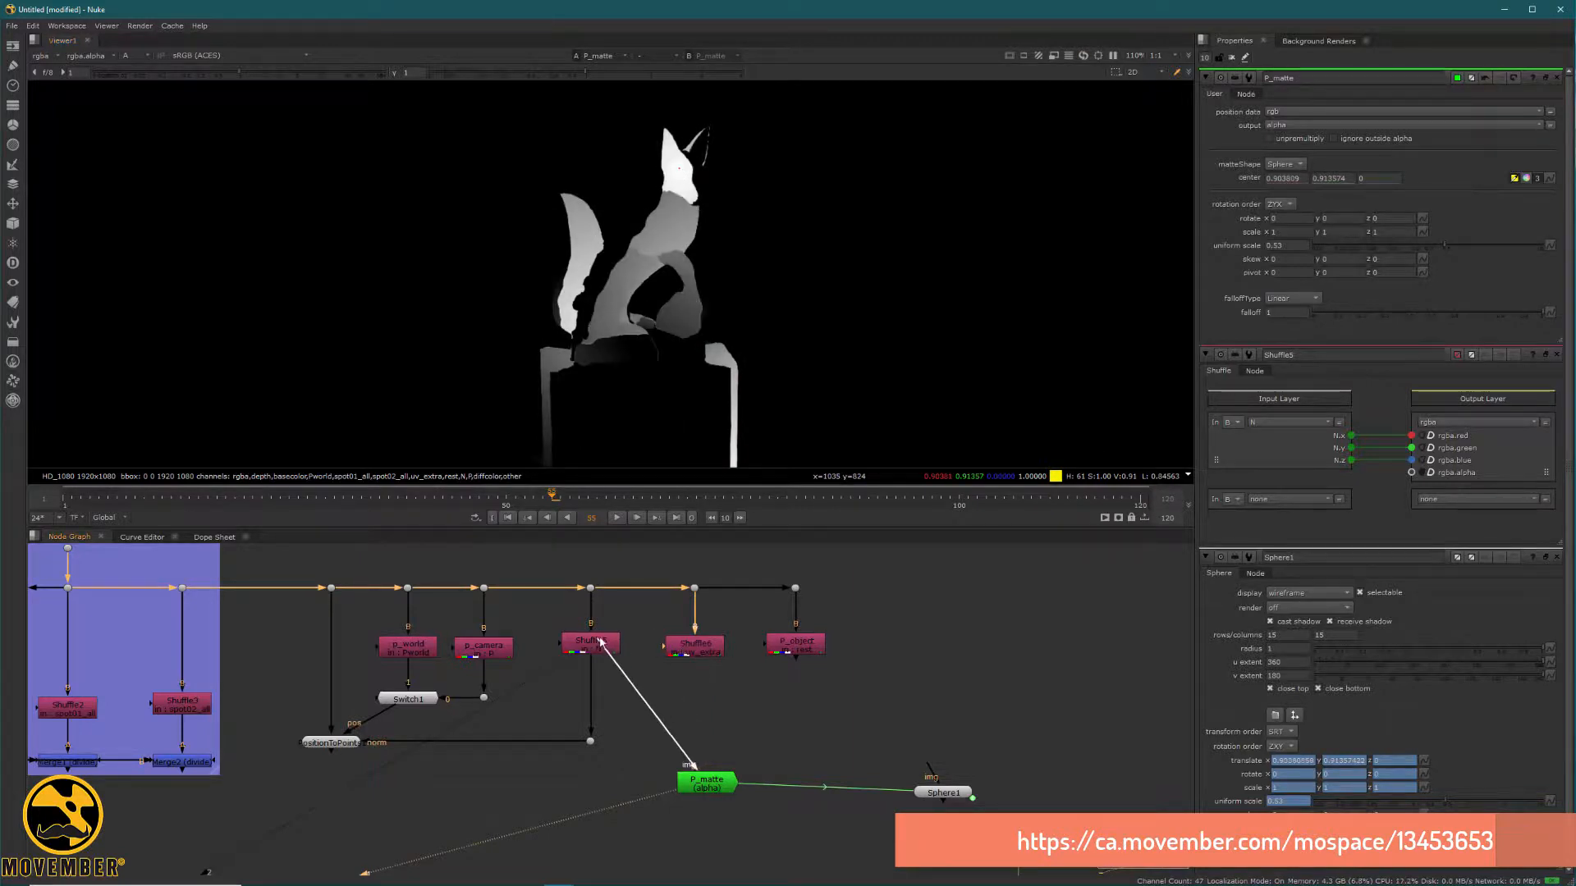
{"action": "left_click_drag", "start_coordinate": [648, 193], "coordinate": [453, 178], "text": "ctrl"}
{"action": "scroll", "coordinate": [495, 171], "scroll_direction": "down", "scroll_amount": 6}
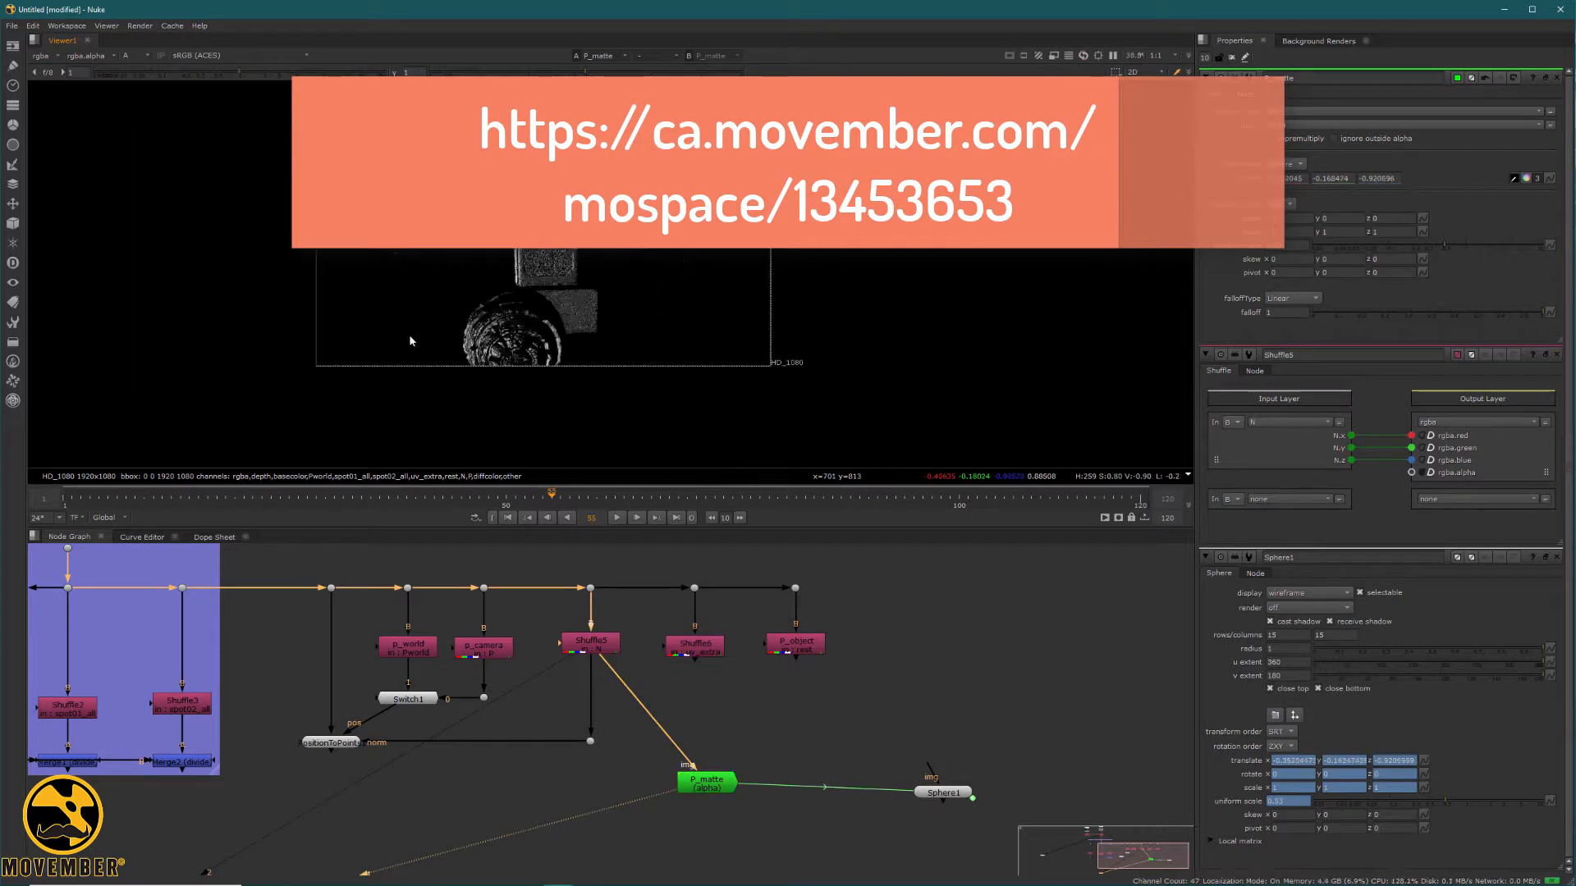
{"action": "left_click_drag", "start_coordinate": [559, 496], "coordinate": [825, 526]}
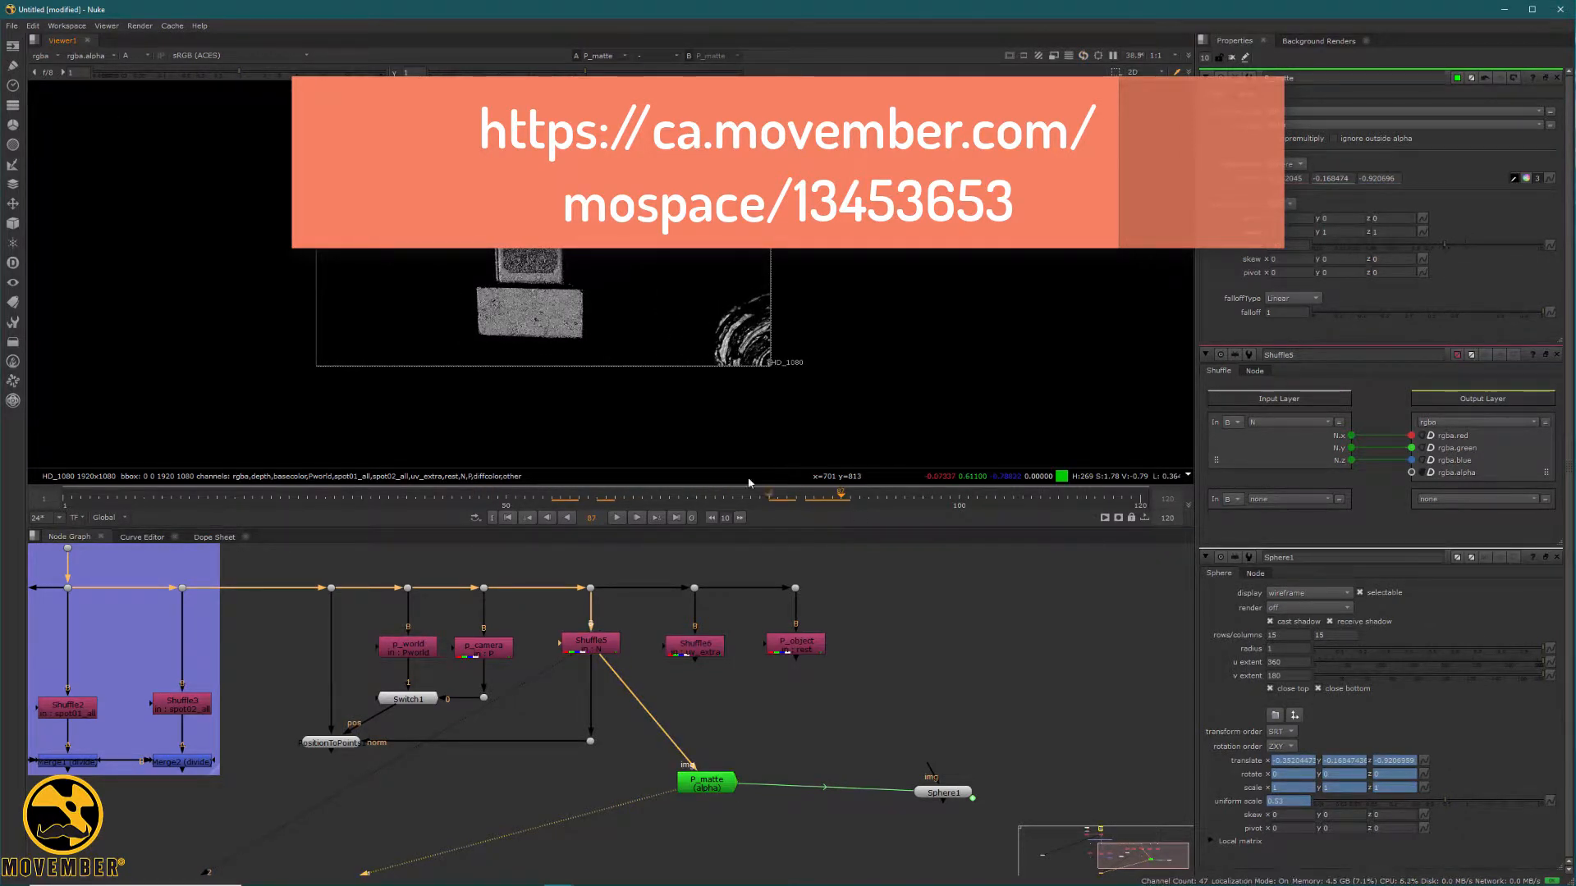